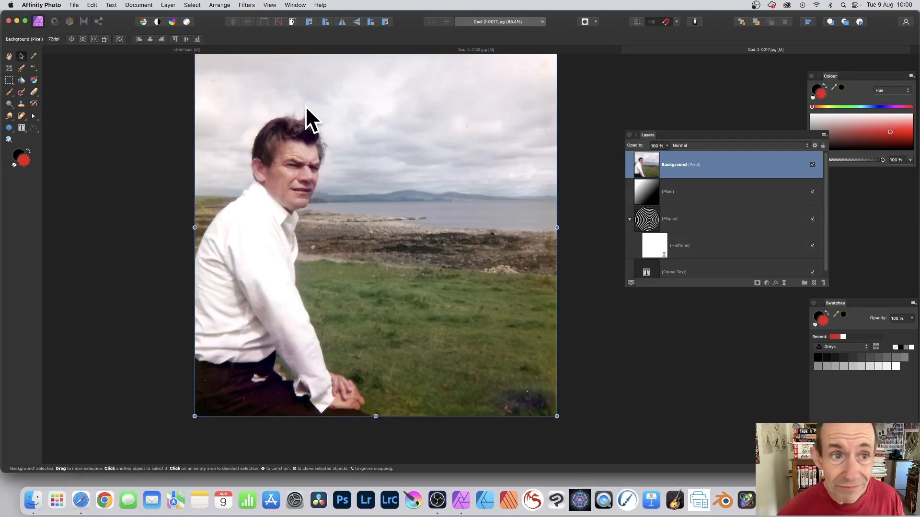
# Step: Start the Apply Image filter on the Background layer and load Dad-2-0023.jpg from file as its source
pyautogui.click(248, 5)
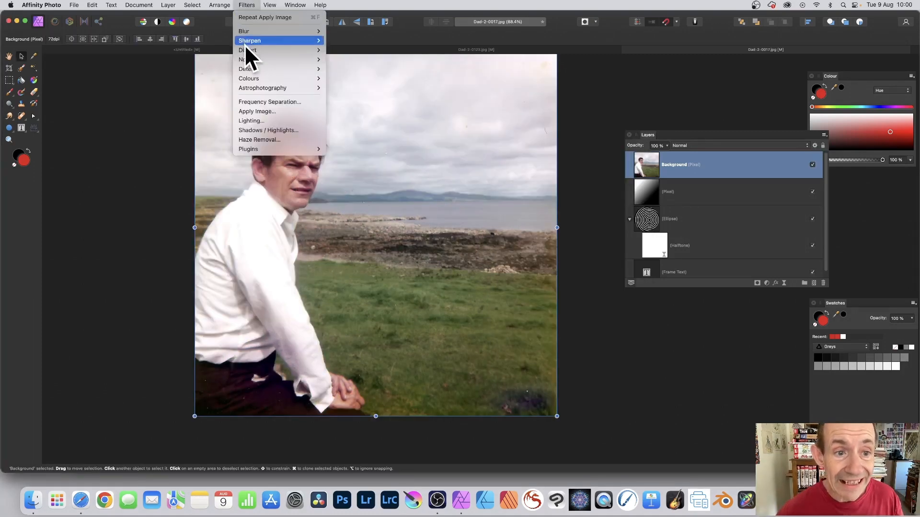
pyautogui.click(249, 110)
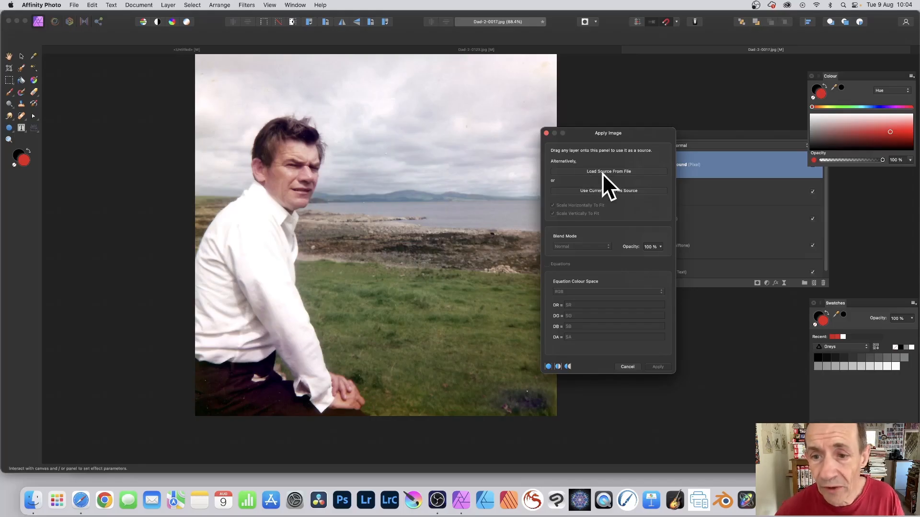
pyautogui.click(602, 172)
pyautogui.scroll(-5, 425, 297)
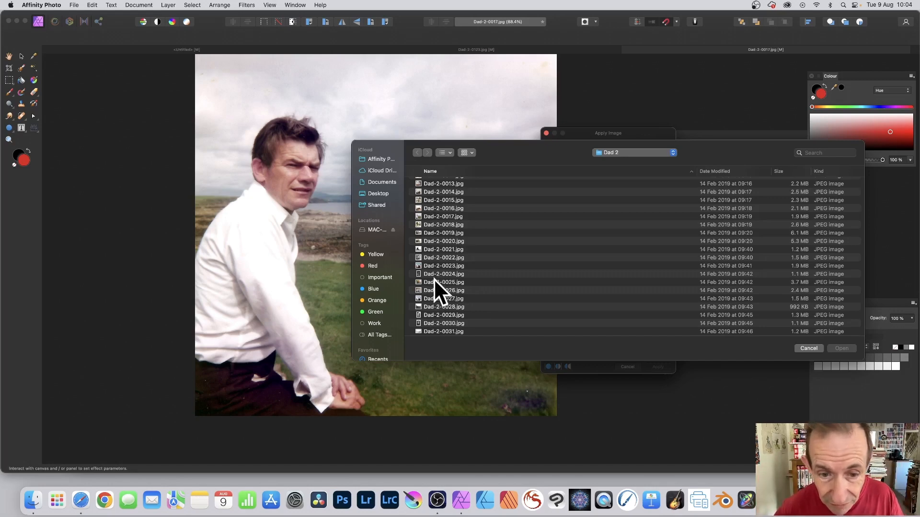
pyautogui.click(428, 265)
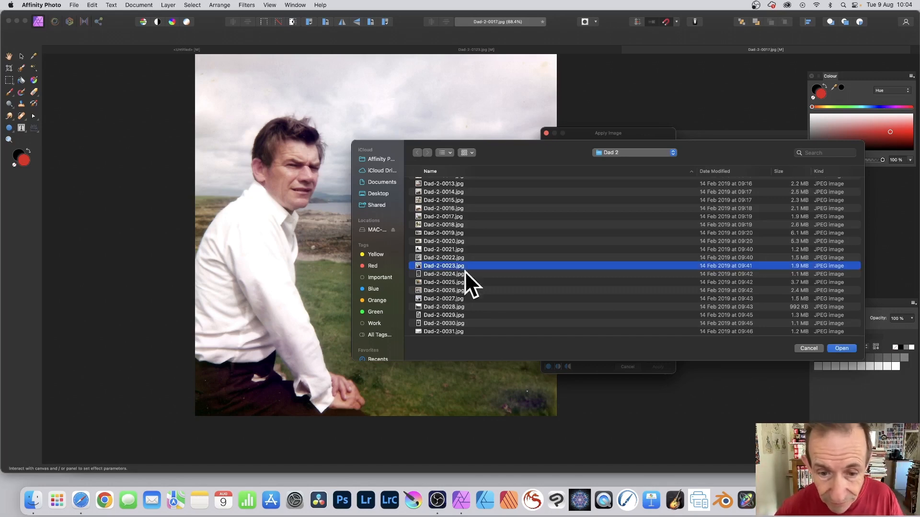
pyautogui.click(841, 348)
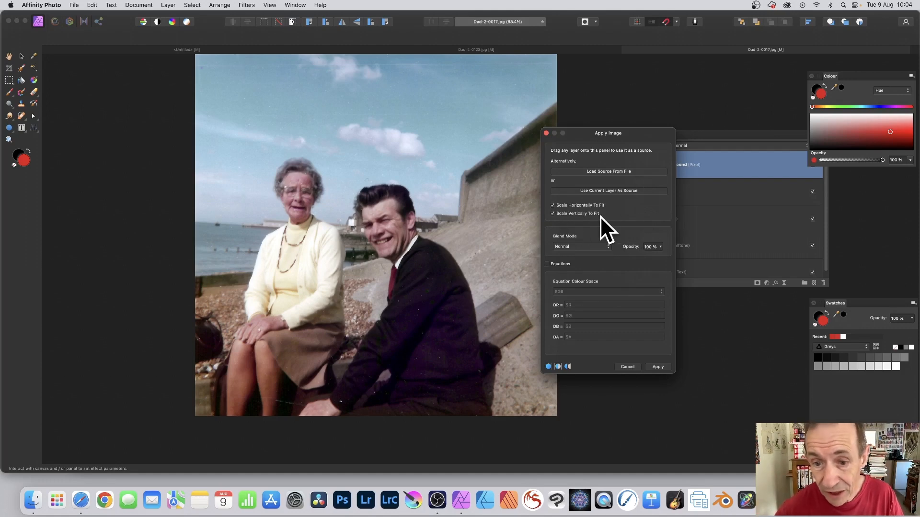
# Step: Turn off horizontal and vertical scale-to-fit for the source image, and turn both options back on
pyautogui.click(553, 213)
pyautogui.click(552, 205)
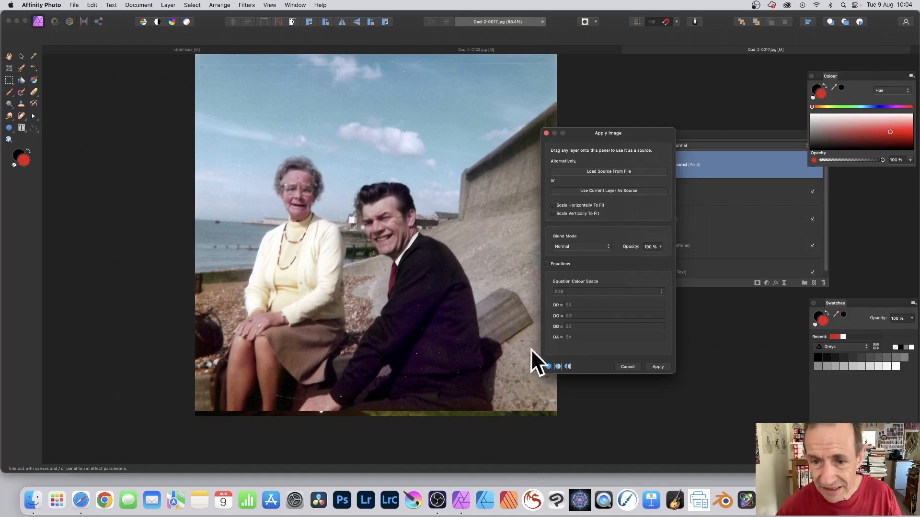
pyautogui.click(554, 206)
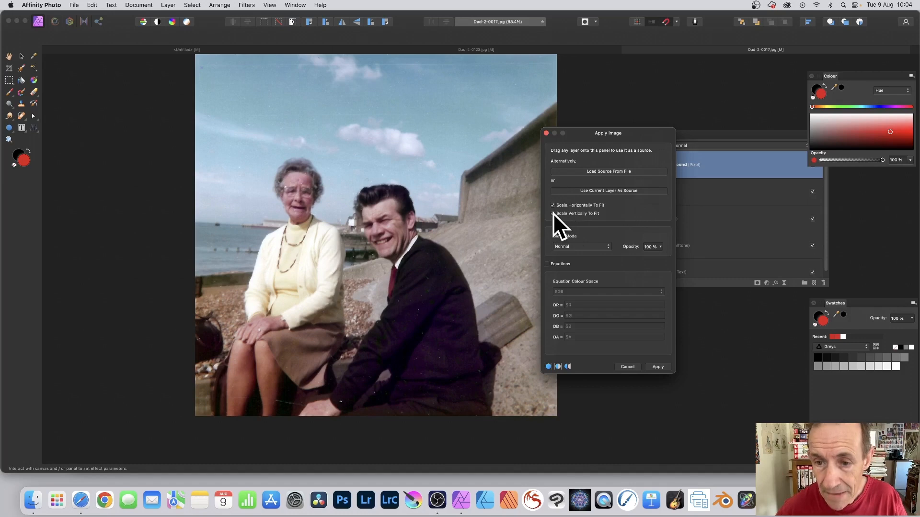
# Step: Set the blend mode to Colour Burn and vary its opacity down to 0 % and back to 100 %
pyautogui.click(572, 246)
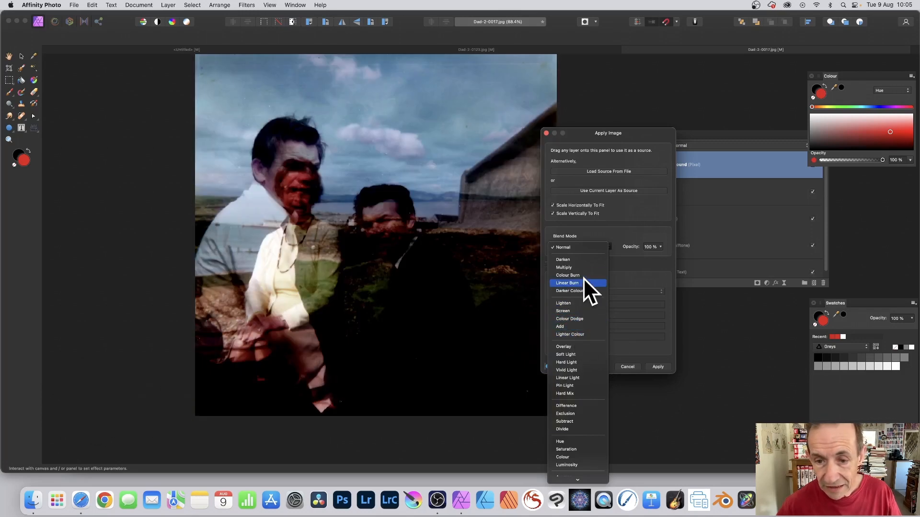
pyautogui.click(583, 277)
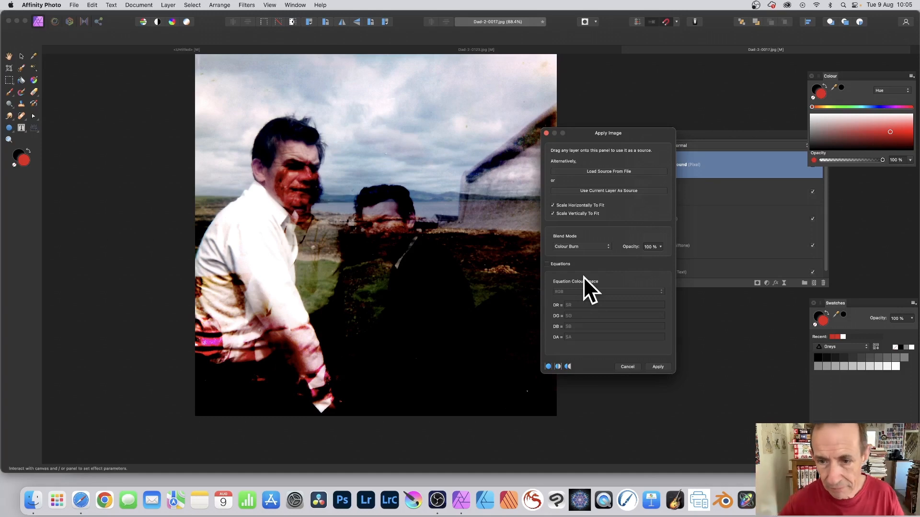
pyautogui.click(661, 246)
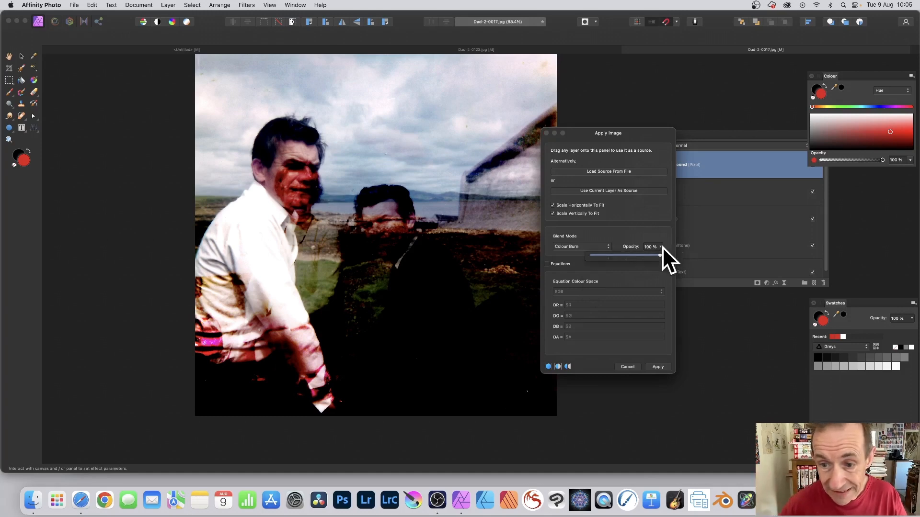
pyautogui.moveTo(648, 255); pyautogui.dragTo(586, 255)
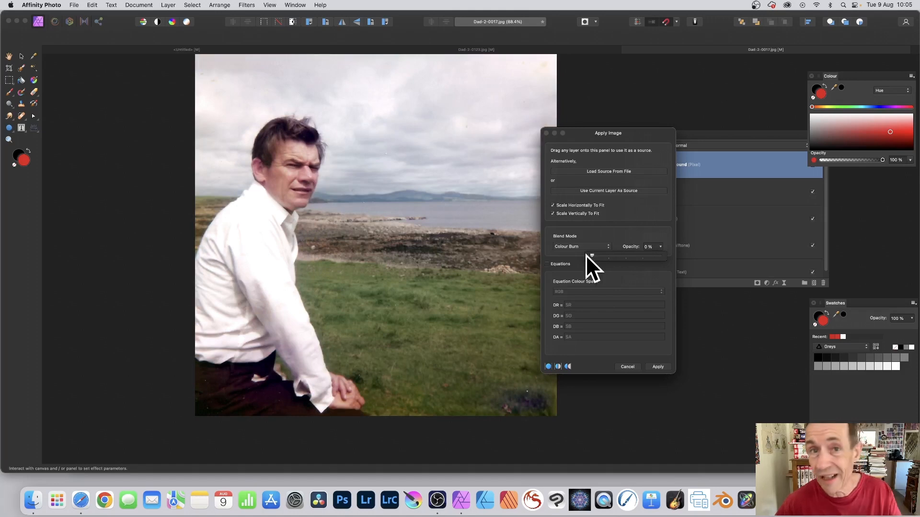
pyautogui.moveTo(585, 255); pyautogui.dragTo(698, 255)
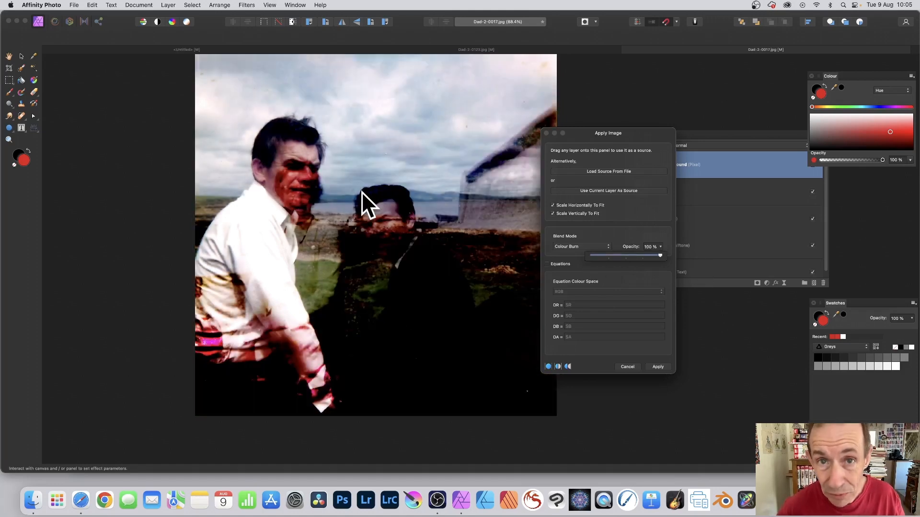
pyautogui.click(628, 233)
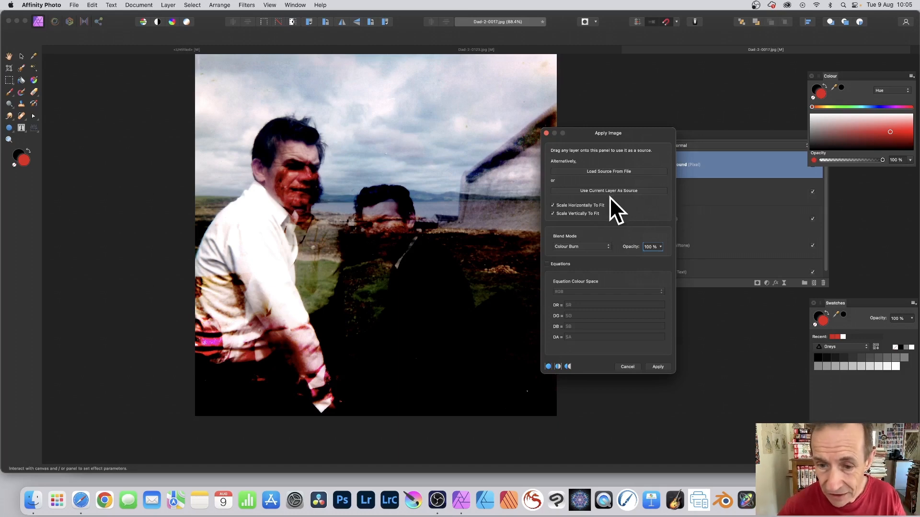
# Step: Enable the equations, move the dialog clear of the layers, and set the DA equation to 1 after trying 0
pyautogui.click(547, 264)
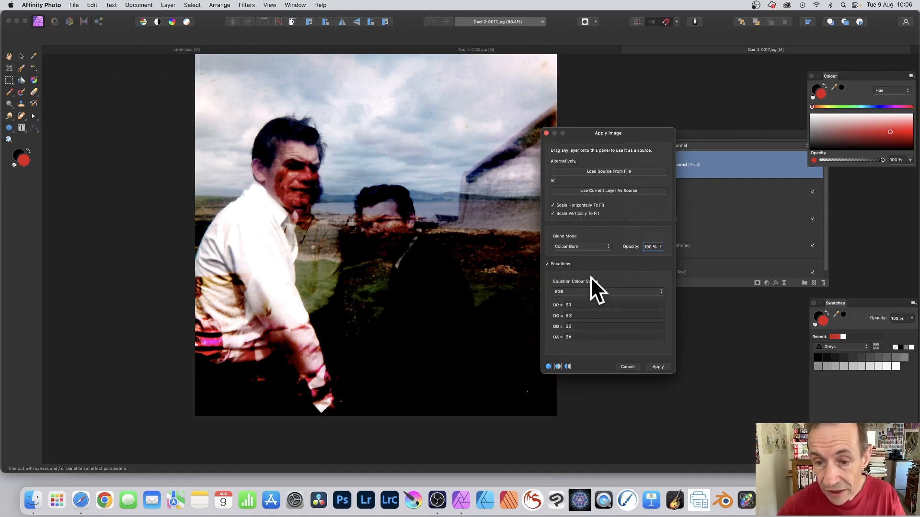
pyautogui.moveTo(594, 134); pyautogui.dragTo(517, 69)
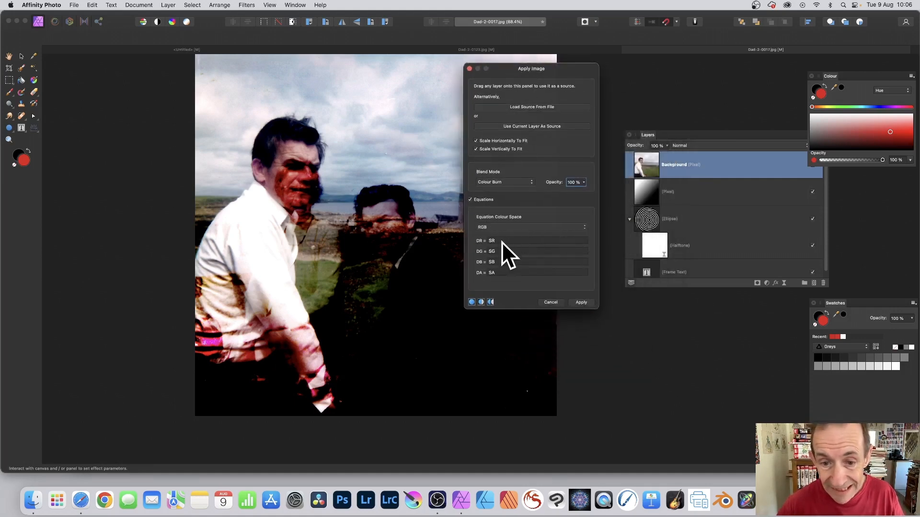
pyautogui.doubleClick(491, 273)
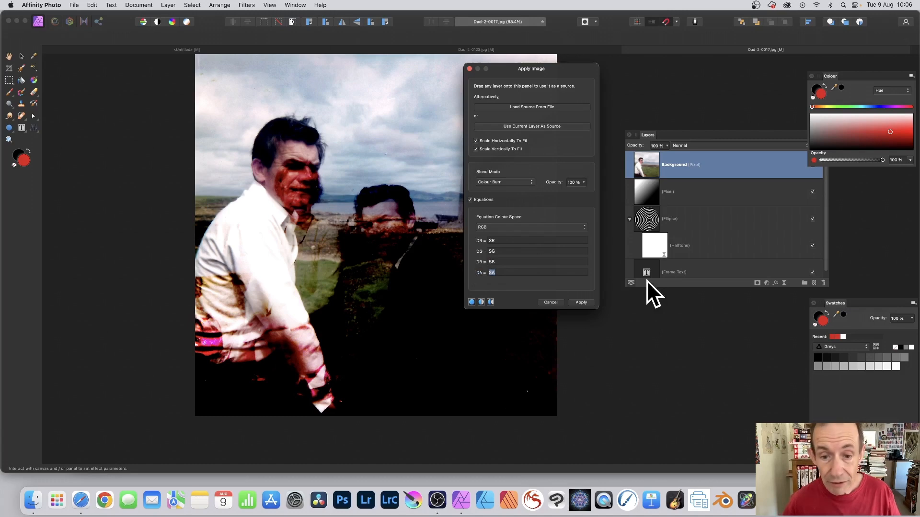
pyautogui.write('0')
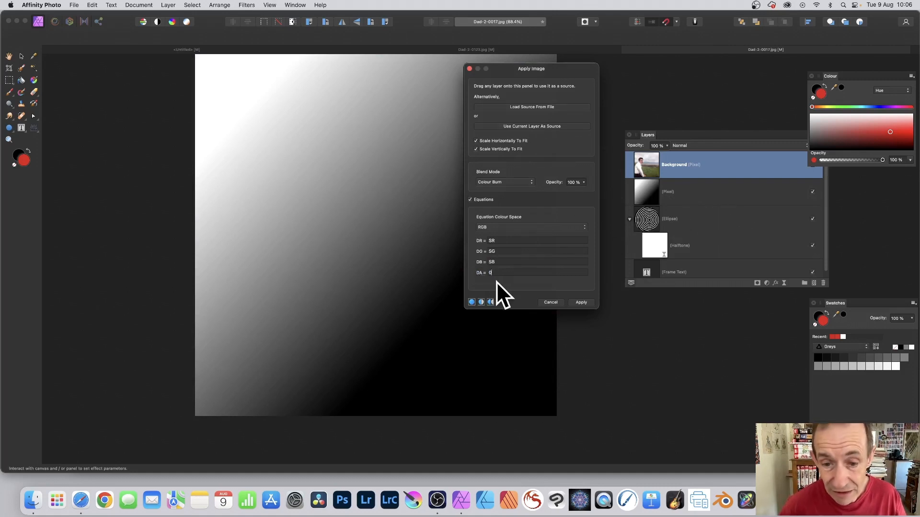
pyautogui.press('BackSpace')
pyautogui.write('1')
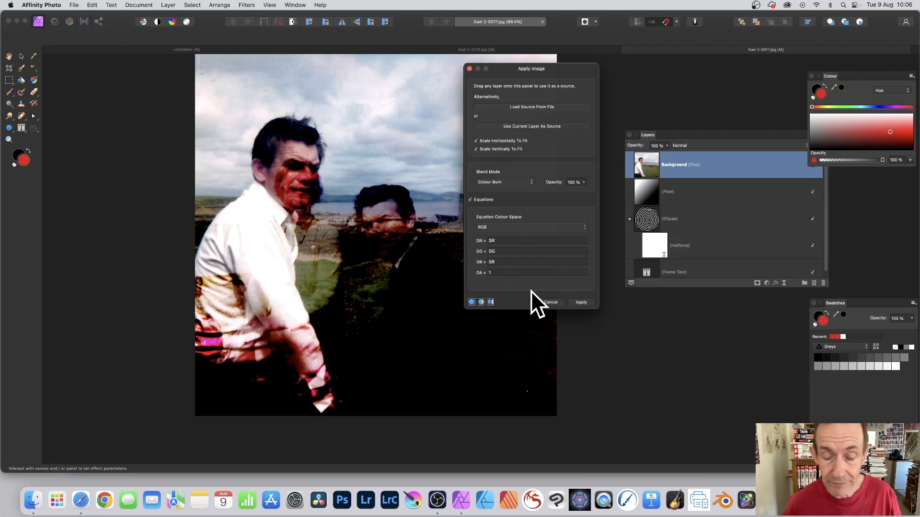
# Step: Try brightening the red channel by setting the DR equation to SR+0.2
pyautogui.click(500, 241)
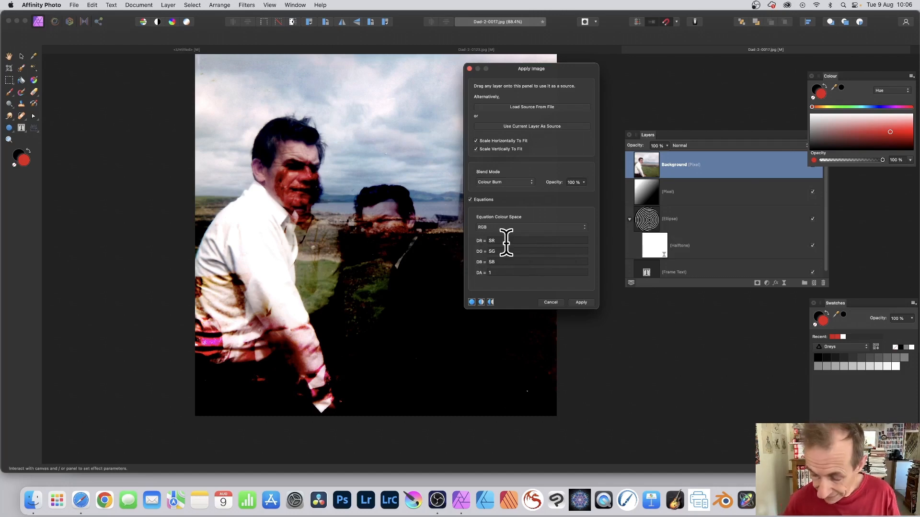
pyautogui.press('super+a')
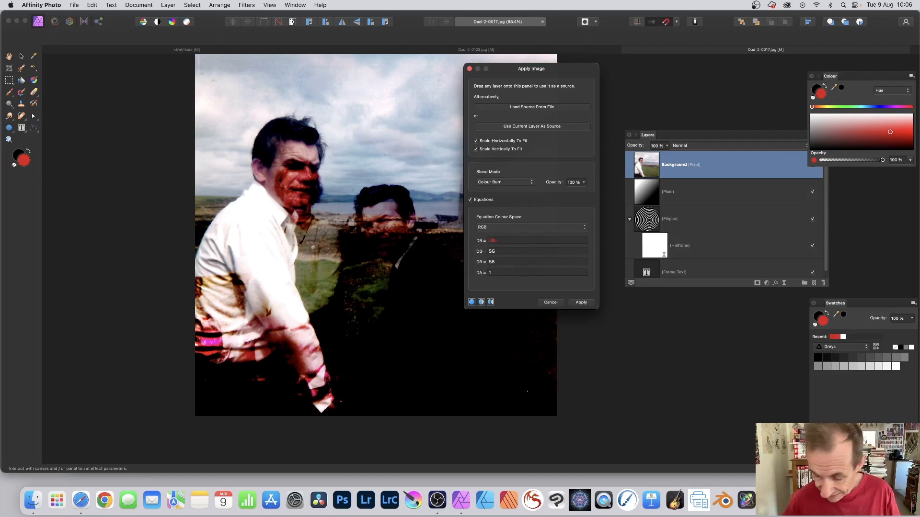
pyautogui.write('SR+0.2')
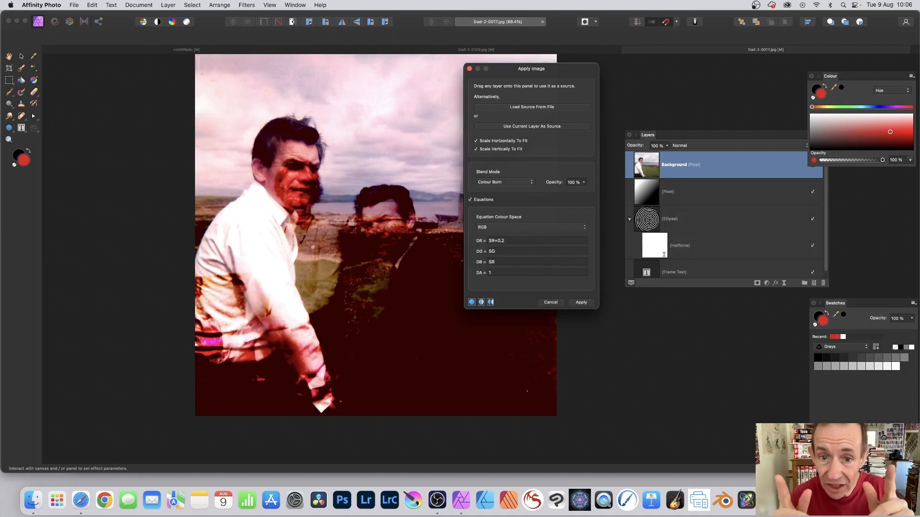
# Step: Replace the red channel's added offset with a multiplier so the DR equation is SR*1.1
pyautogui.press('BackSpace')
pyautogui.press('BackSpace')
pyautogui.press('BackSpace')
pyautogui.press('BackSpace')
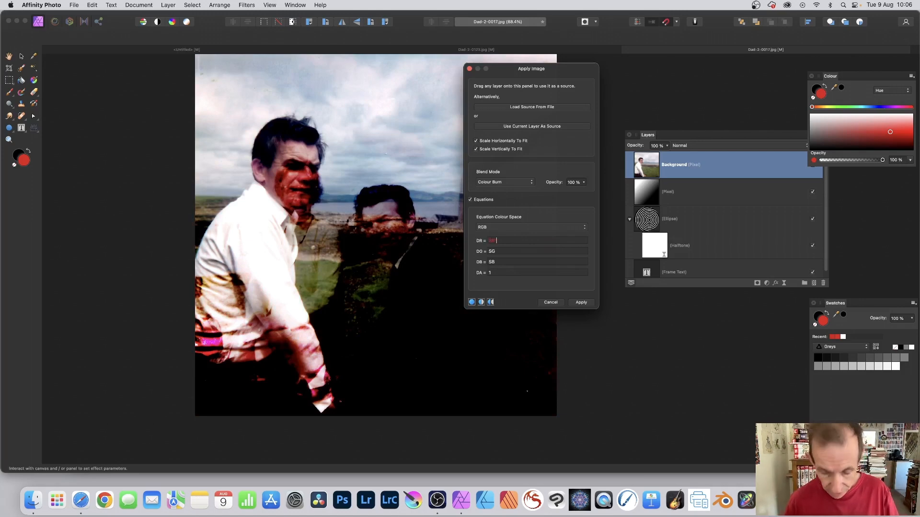
pyautogui.write('*1.1')
pyautogui.press('Tab')
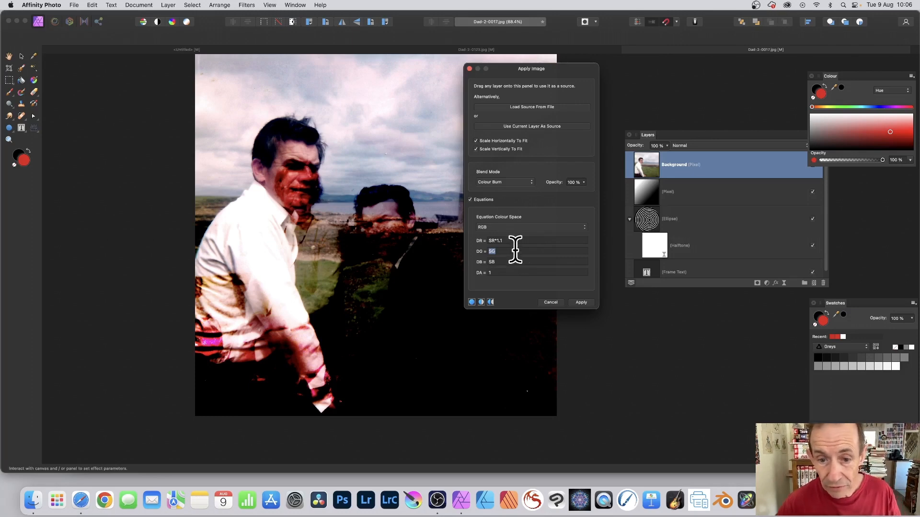
# Step: Darken all three colour channels with the equations DR = SR-0.5, DG = SG-0.5 and DB = SB-0.5
pyautogui.click(498, 240)
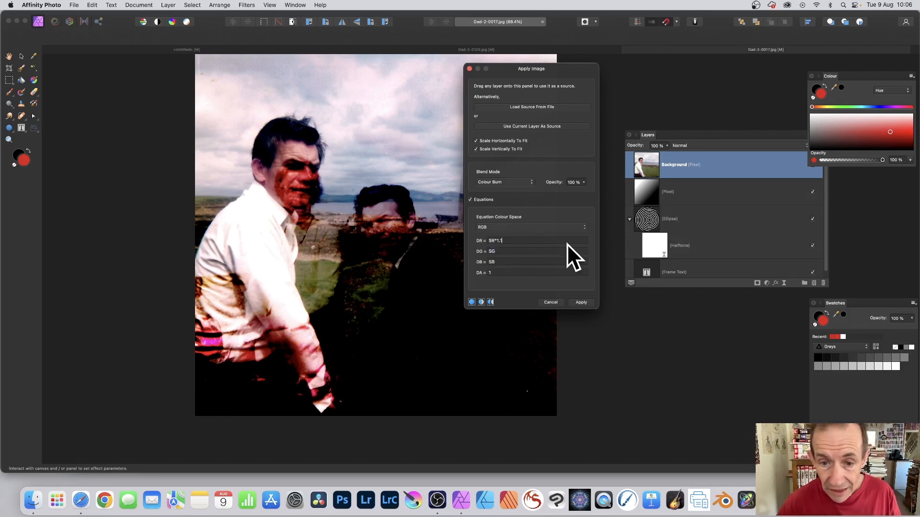
pyautogui.press('BackSpace')
pyautogui.press('BackSpace')
pyautogui.press('BackSpace')
pyautogui.press('BackSpace')
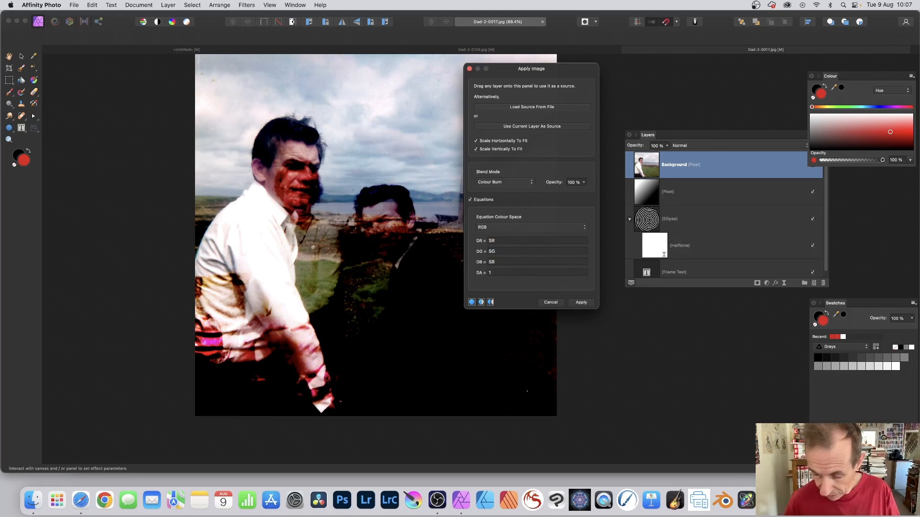
pyautogui.write('-0.5')
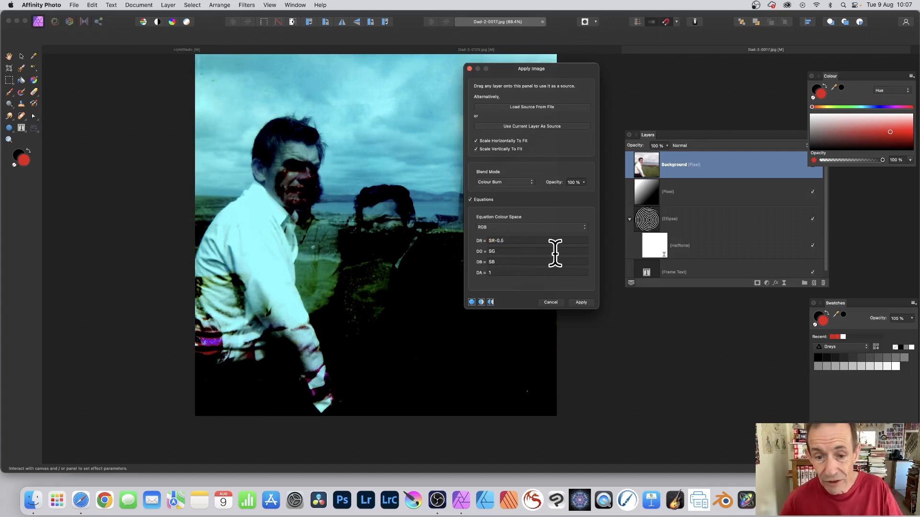
pyautogui.write('-0.5')
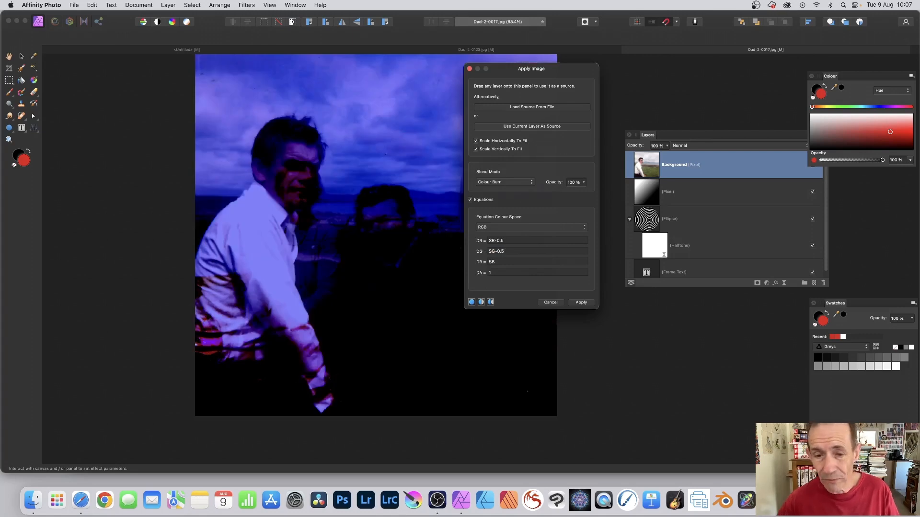
pyautogui.click(535, 262)
pyautogui.write('-')
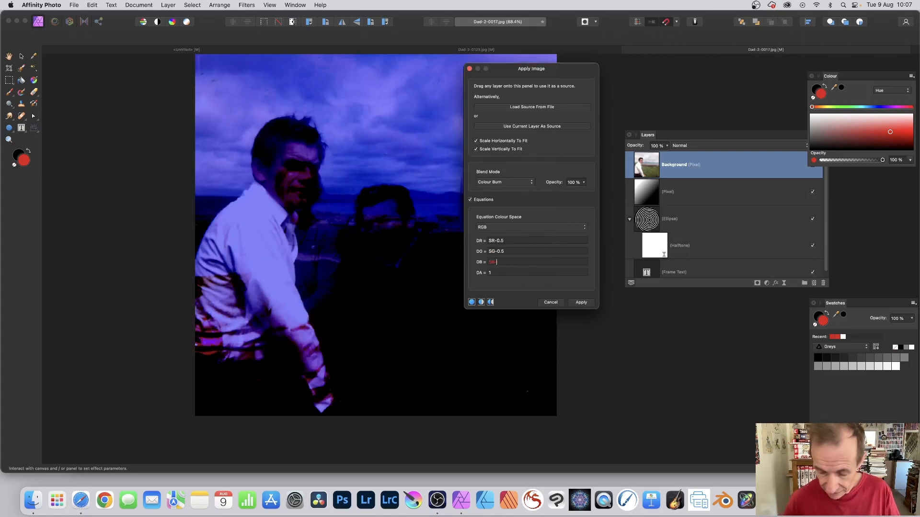
pyautogui.write('0.5')
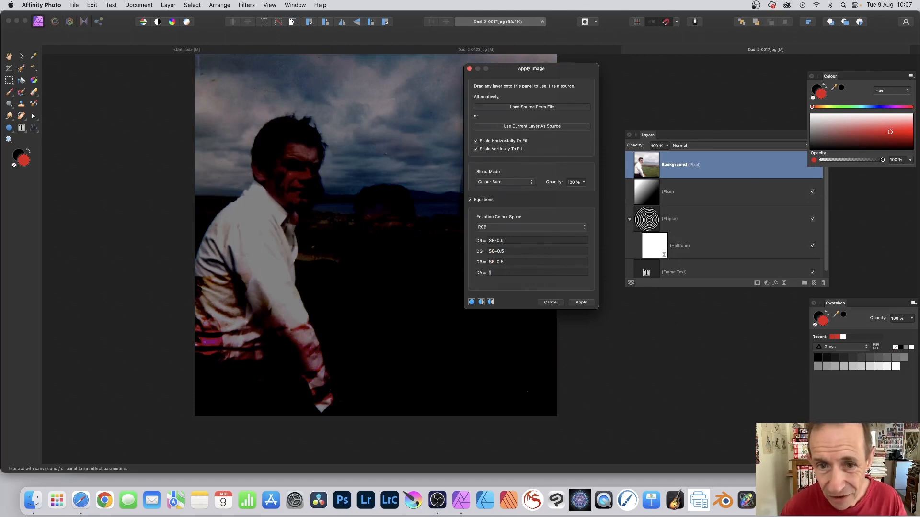
# Step: Change the blend mode to Darken and the equation colour space to Greyscale
pyautogui.click(499, 183)
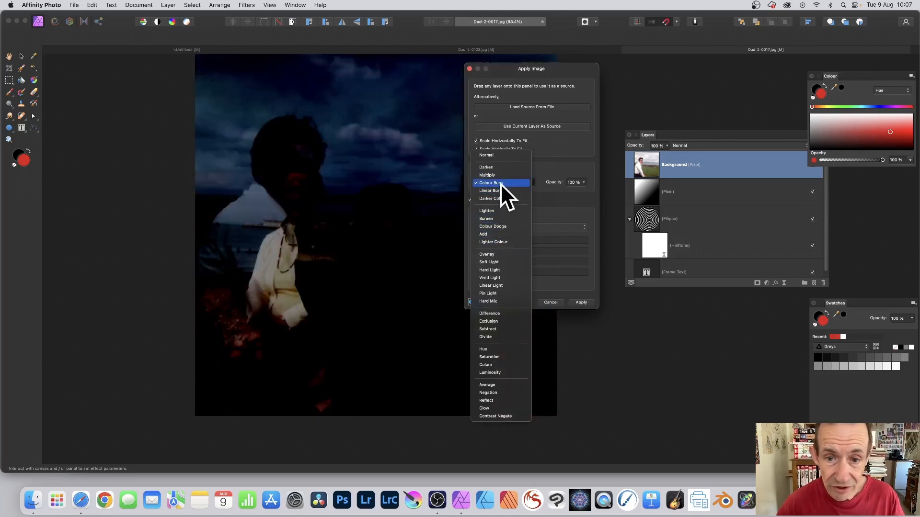
pyautogui.click(499, 167)
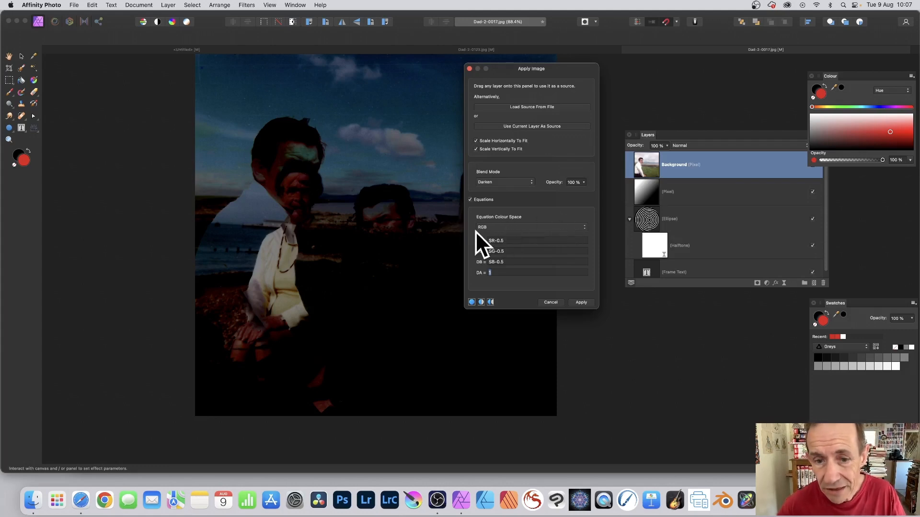
pyautogui.click(496, 227)
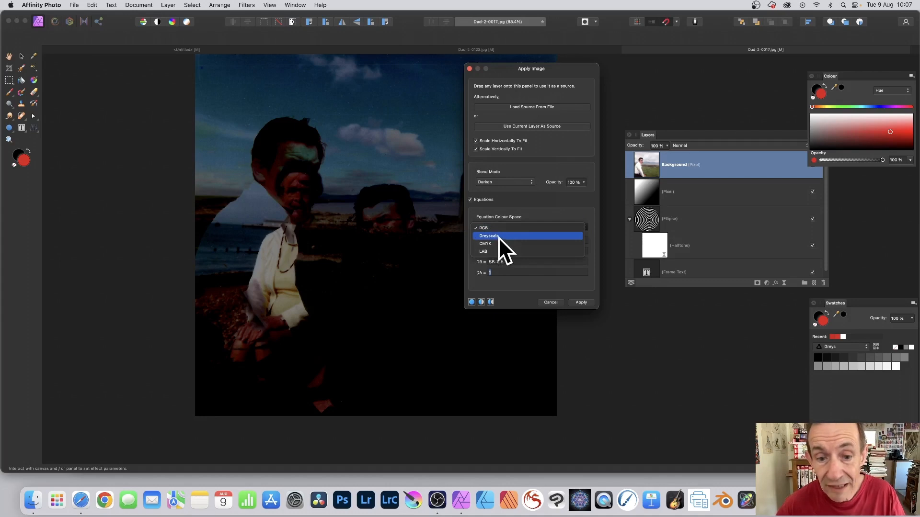
pyautogui.click(498, 237)
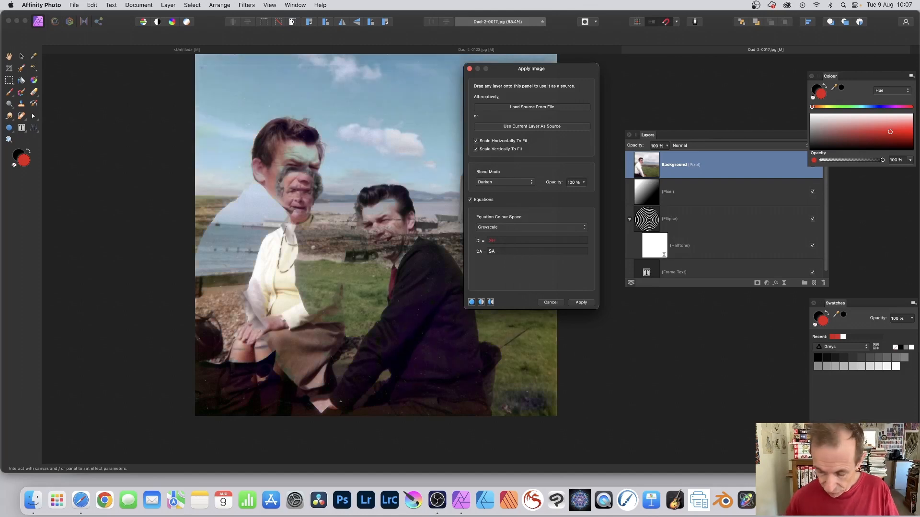
# Step: Set the greyscale DI equation to SI+0.4 after trying SI+0.2
pyautogui.press('BackSpace')
pyautogui.write('I+0.2')
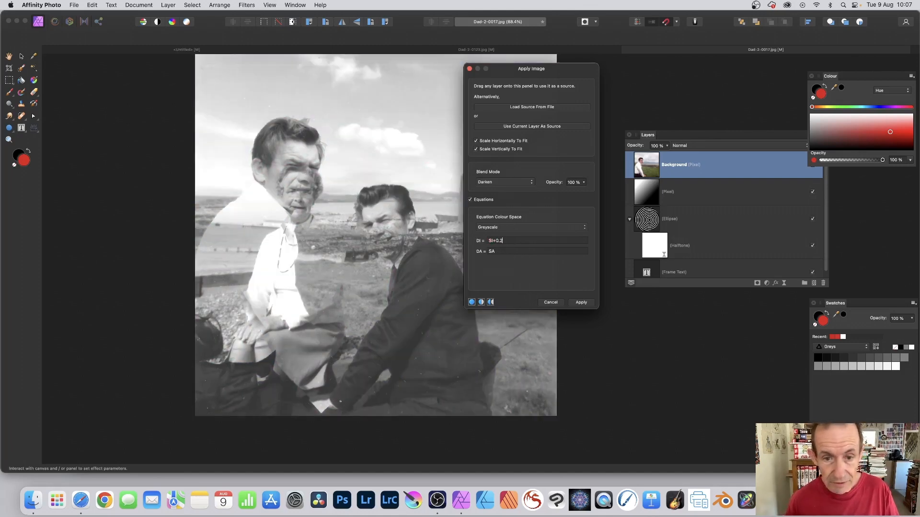
pyautogui.press('BackSpace')
pyautogui.press('BackSpace')
pyautogui.write('.4')
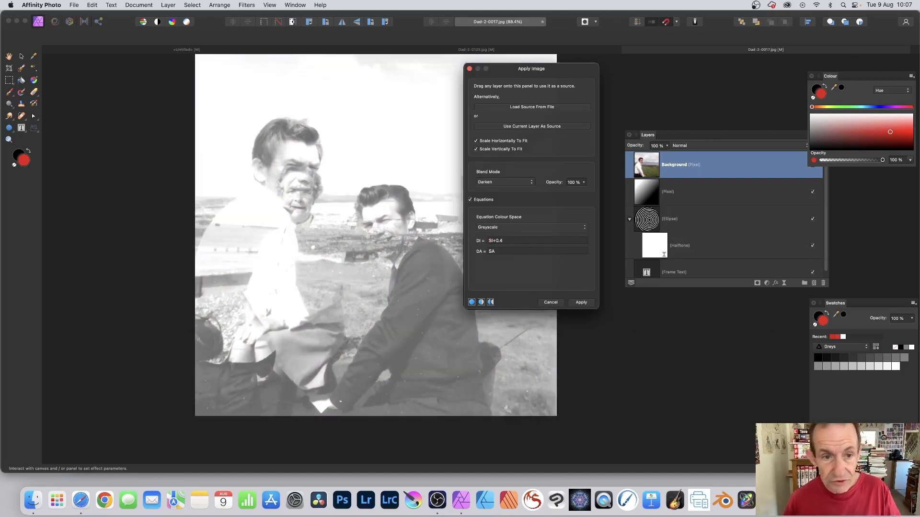
# Step: Set the greyscale equations to DI = SI/2 and DA = SA/3
pyautogui.press('BackSpace')
pyautogui.press('BackSpace')
pyautogui.press('BackSpace')
pyautogui.press('BackSpace')
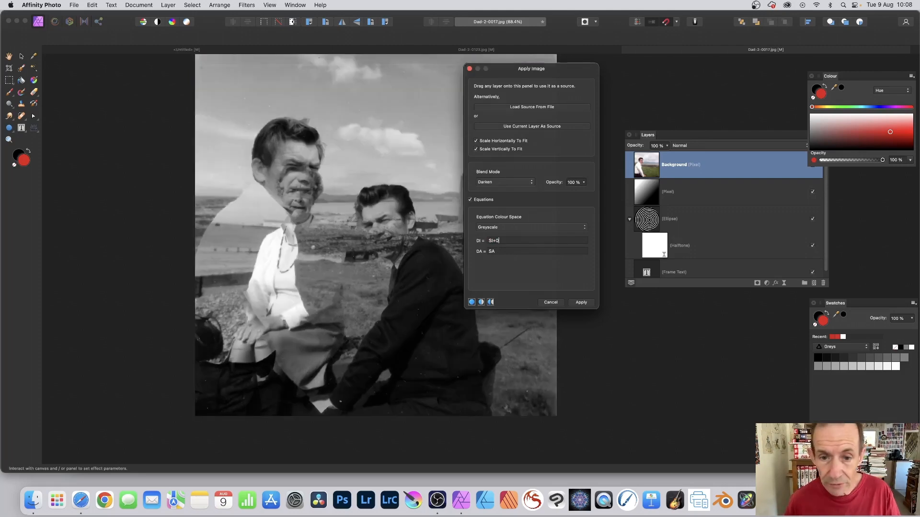
pyautogui.write('/2')
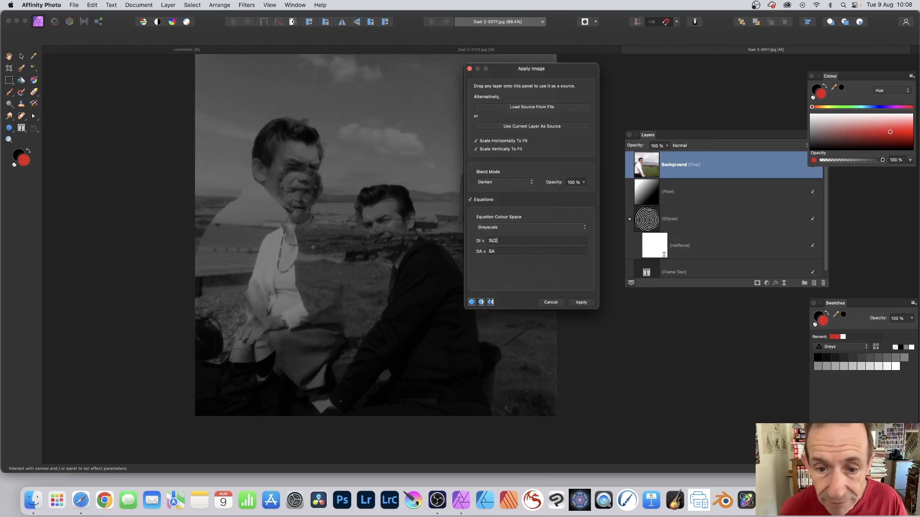
pyautogui.click(501, 252)
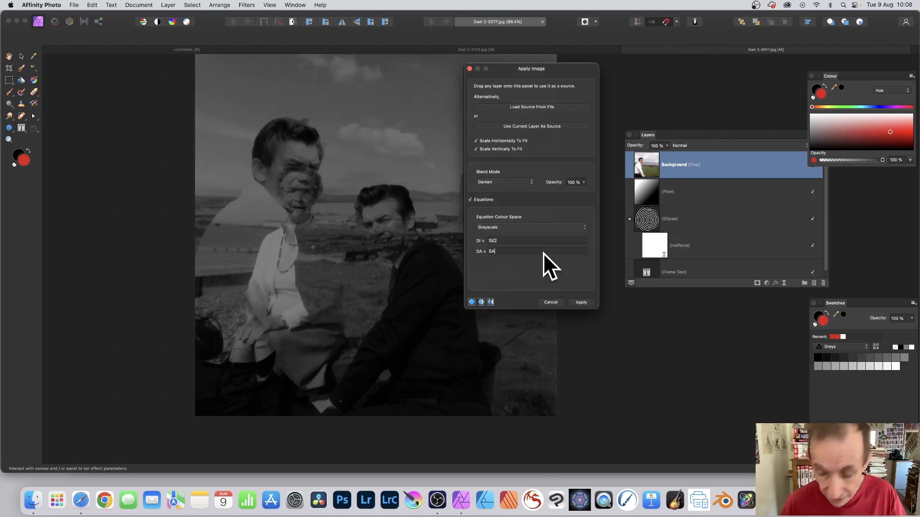
pyautogui.write('/3')
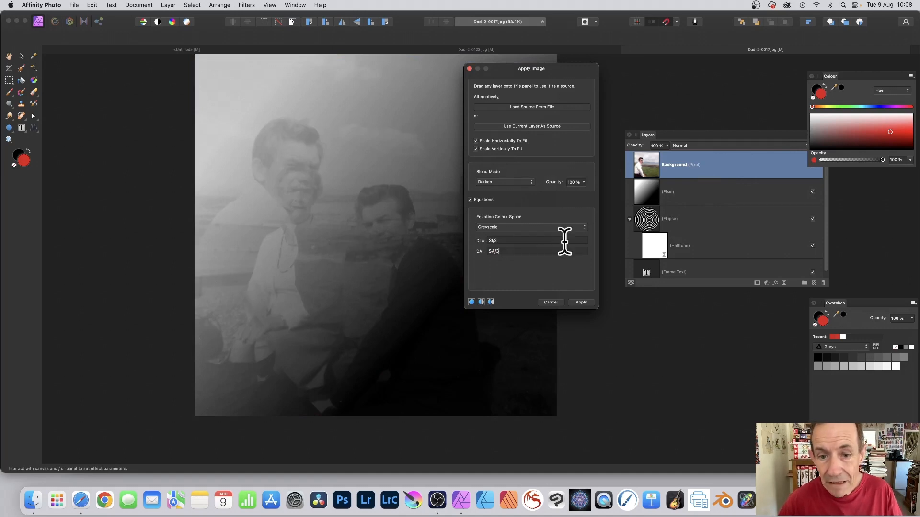
# Step: Switch the equation colour space to CMYK and on to LAB
pyautogui.click(509, 228)
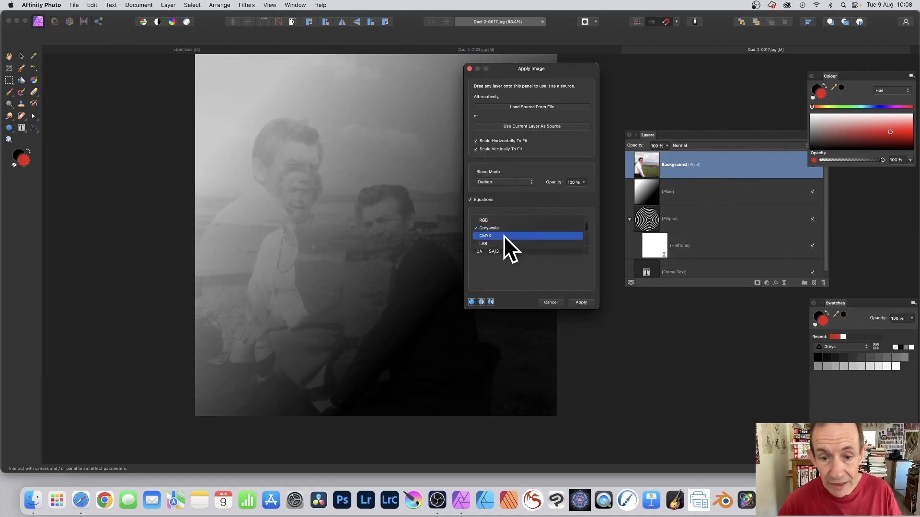
pyautogui.click(504, 236)
pyautogui.click(496, 226)
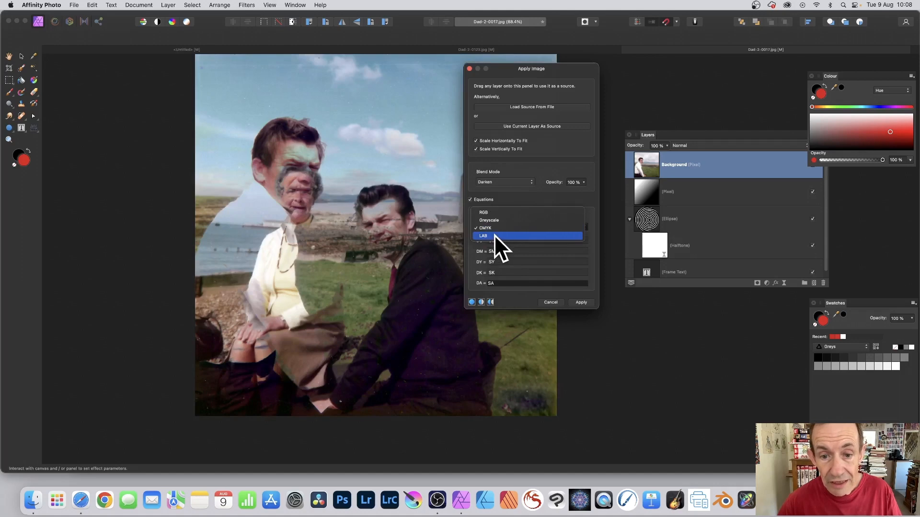
pyautogui.click(494, 234)
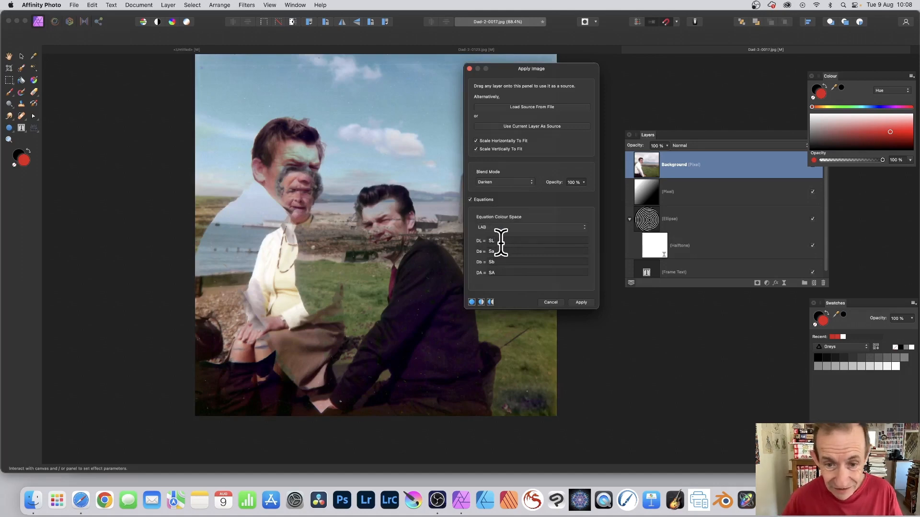
# Step: Try the LAB equation DL = SL+0.4, restore it to SL and set Da to Sa-0.2
pyautogui.write('+0.')
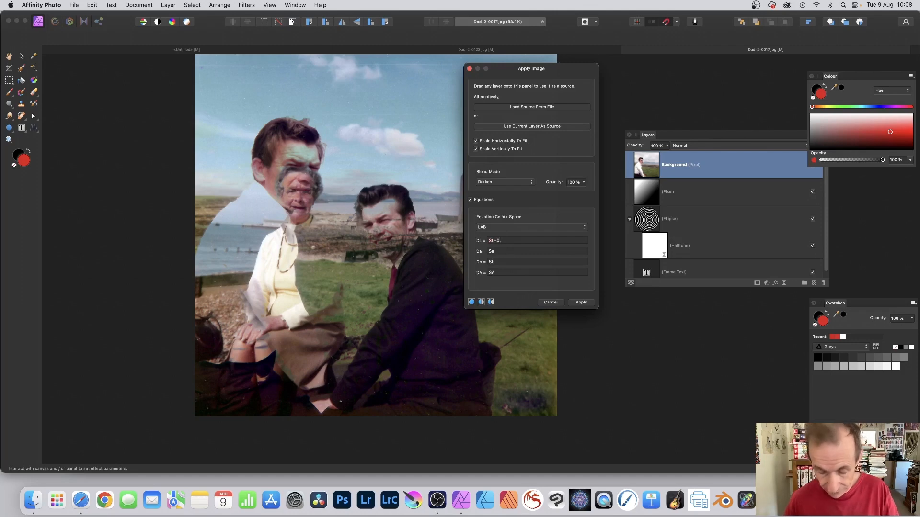
pyautogui.write('4')
pyautogui.press('BackSpace')
pyautogui.press('BackSpace')
pyautogui.press('BackSpace')
pyautogui.press('BackSpace')
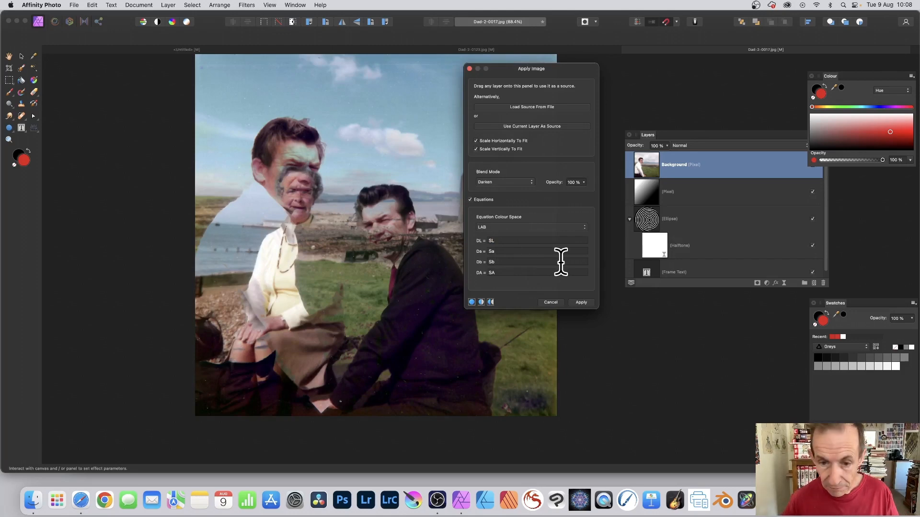
pyautogui.press('Tab')
pyautogui.write('-0.2')
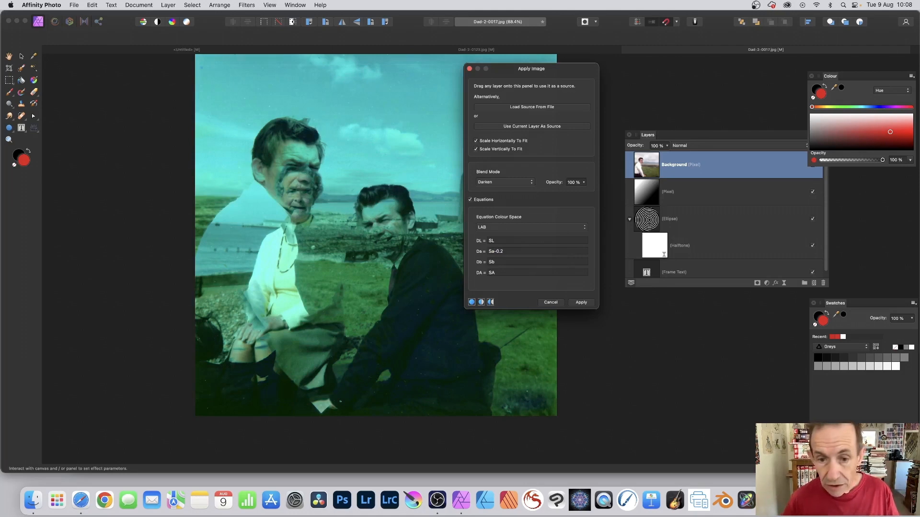
# Step: Return the equation colour space to RGB and set the red channel equation to DR = SR+SG
pyautogui.click(491, 225)
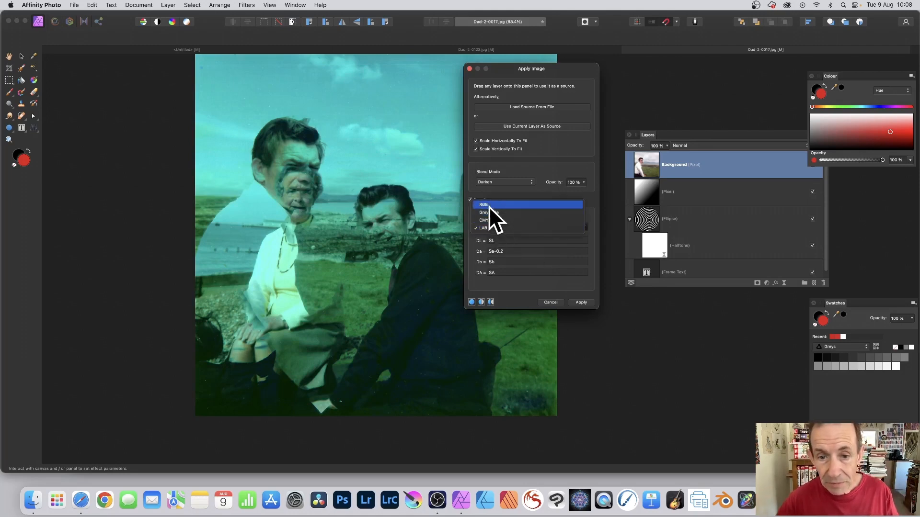
pyautogui.click(489, 206)
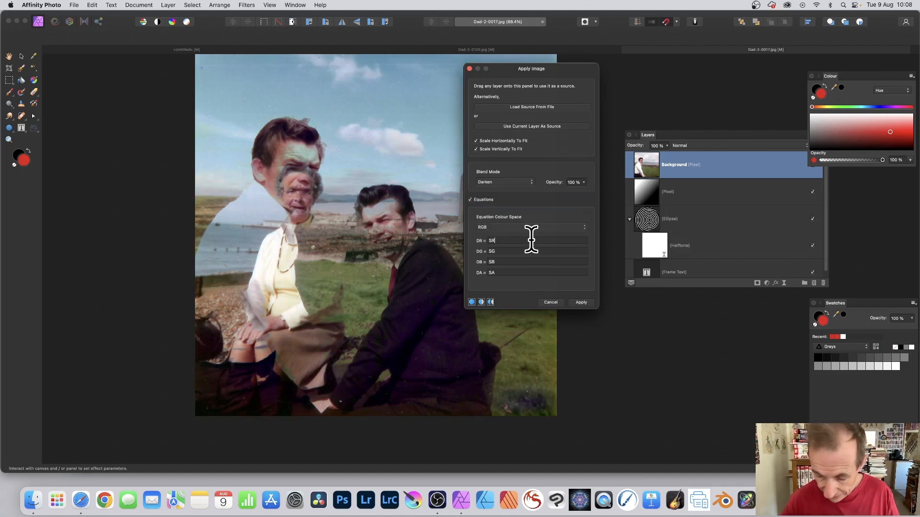
pyautogui.write('+')
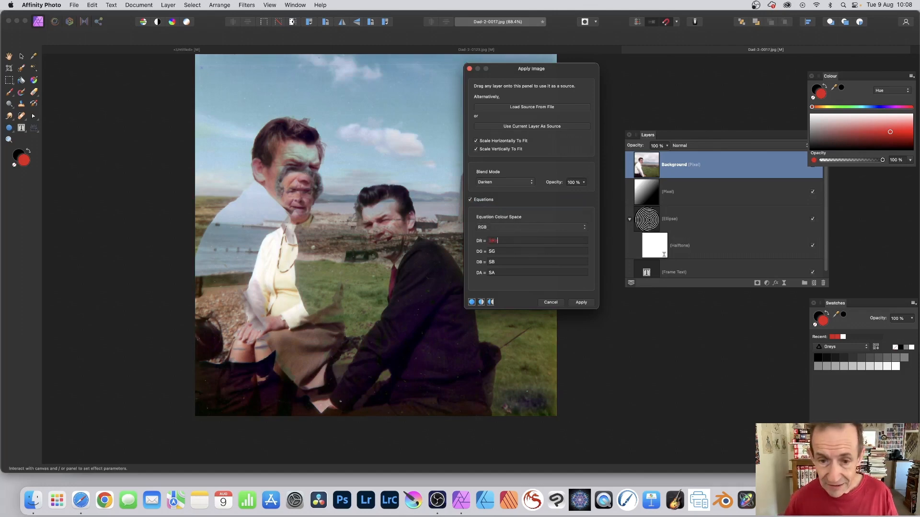
pyautogui.write('SG')
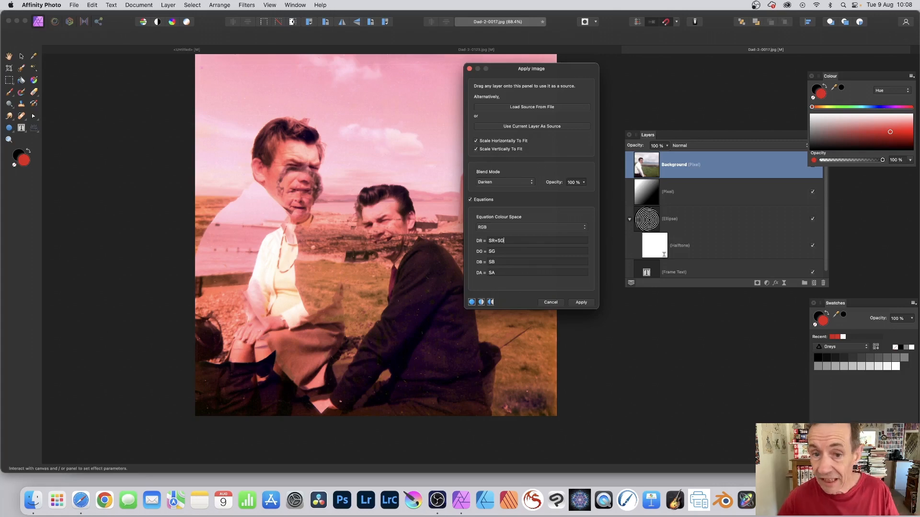
# Step: Try the Colour Burn blend mode and settle on Screen
pyautogui.click(501, 182)
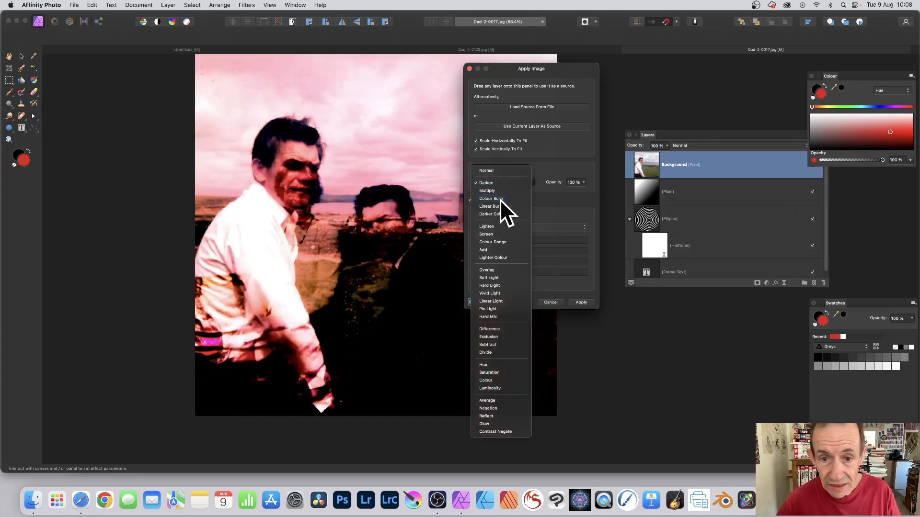
pyautogui.click(499, 200)
pyautogui.click(499, 183)
pyautogui.click(493, 218)
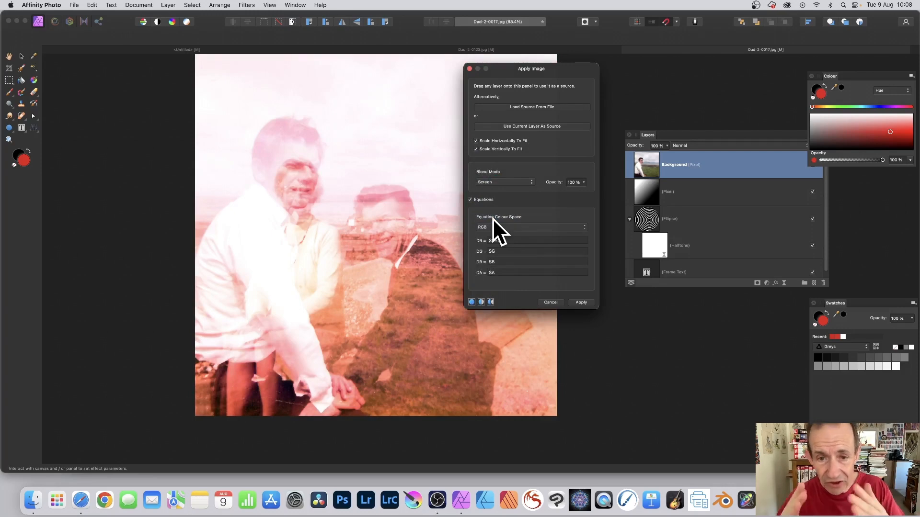
# Step: Set the red channel equation to the average of the three source channels, DR = (SR+SG+SB)/3
pyautogui.click(510, 241)
pyautogui.write('+SG+')
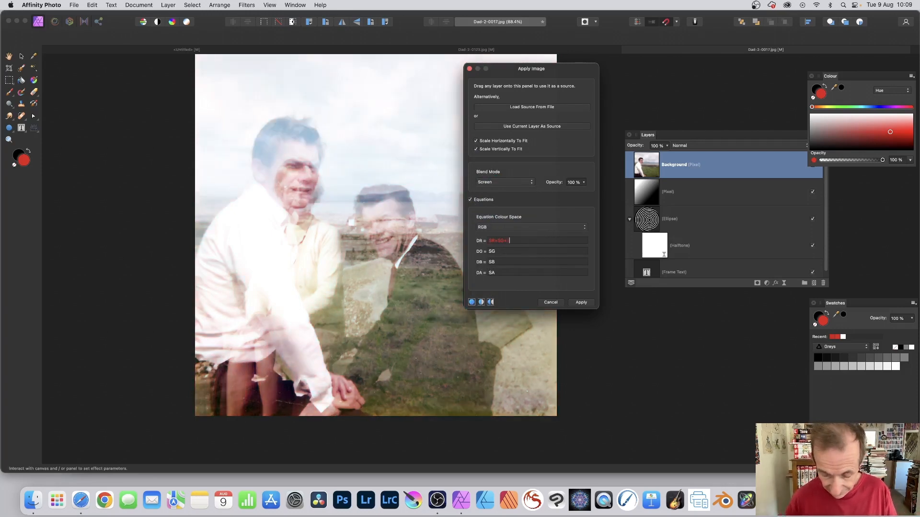
pyautogui.write('SB')
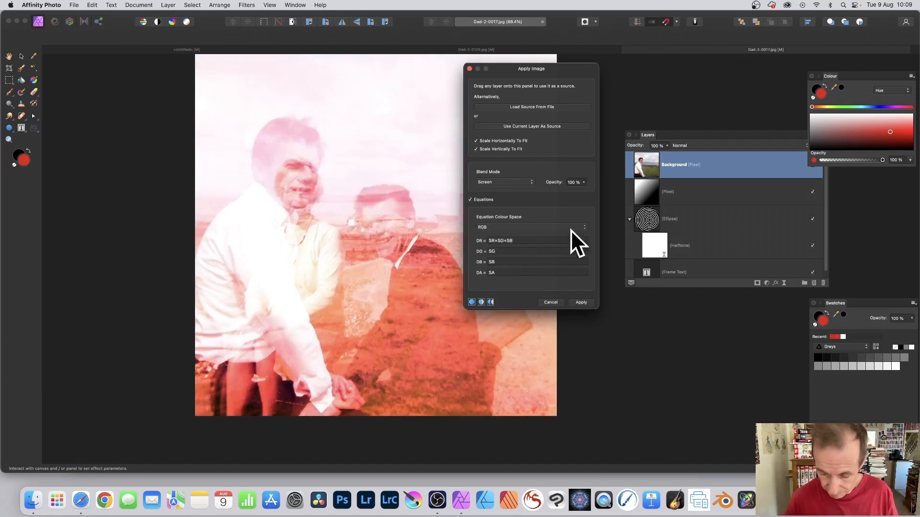
pyautogui.write('(')
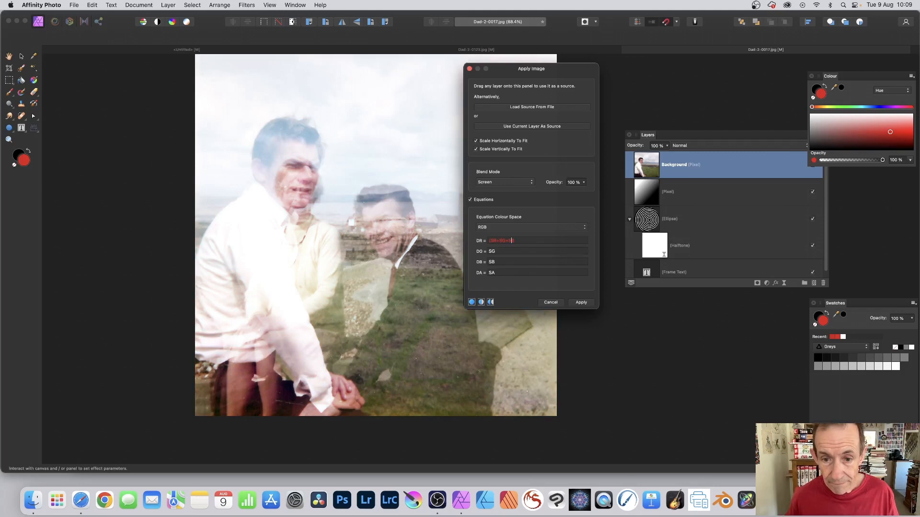
pyautogui.write(')/3')
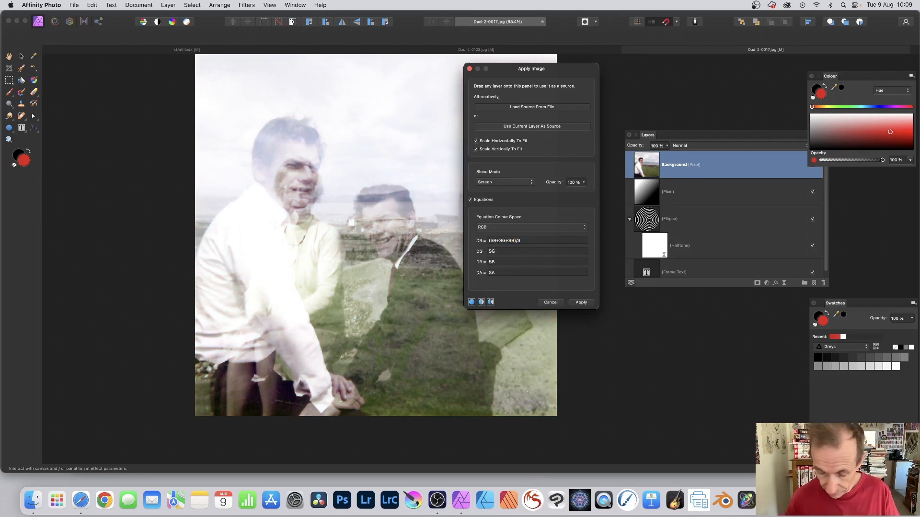
pyautogui.write('SR')
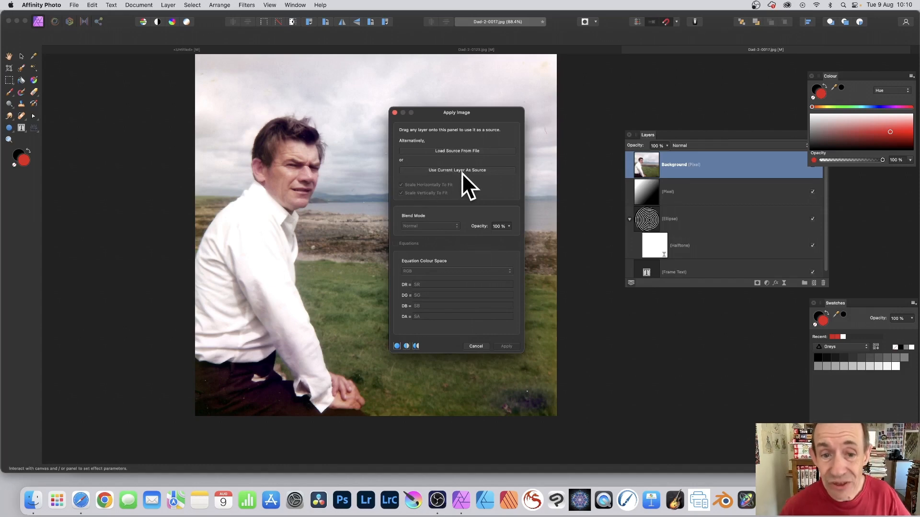
# Step: Use the current layer as the Apply Image source and set the blend mode to Colour Dodge after trying Darken
pyautogui.click(459, 169)
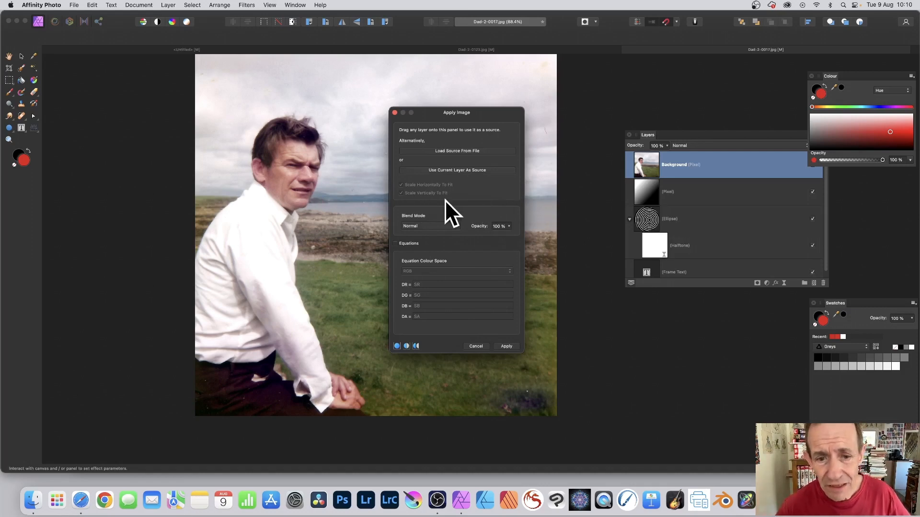
pyautogui.click(437, 225)
pyautogui.click(435, 237)
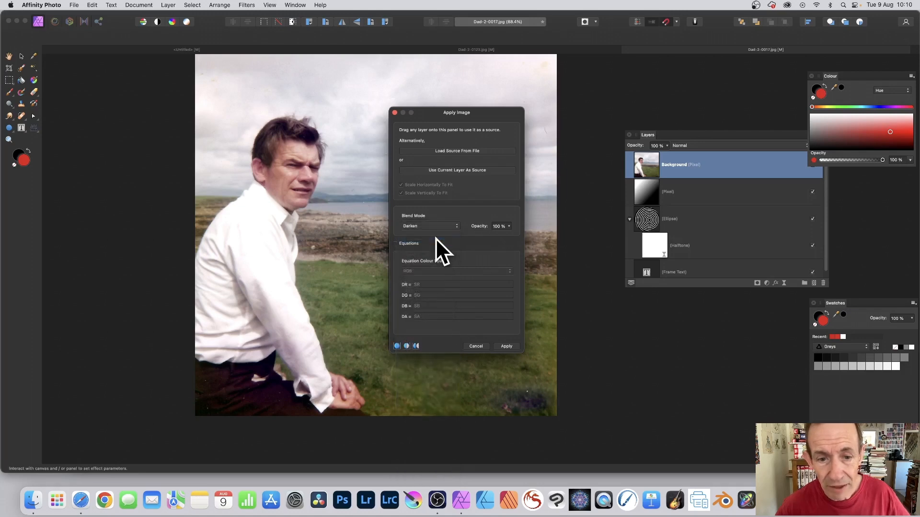
pyautogui.click(433, 225)
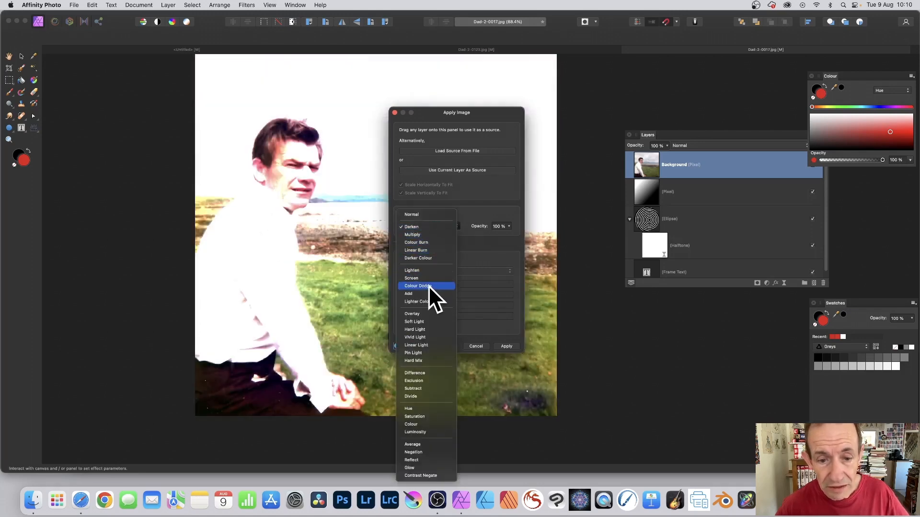
pyautogui.click(429, 286)
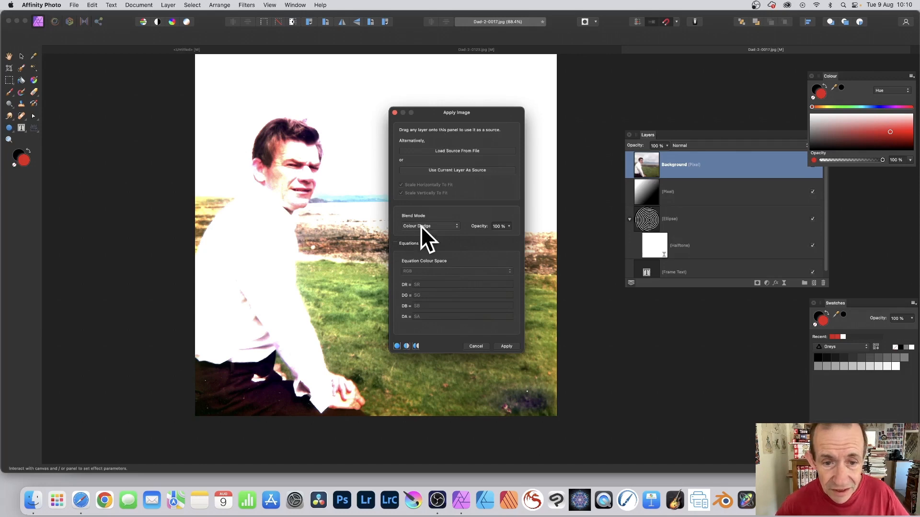
# Step: Enable the equations and set the green channel to DG = SG+0.01 after trying offsets of 0.3 and 0.1
pyautogui.click(396, 245)
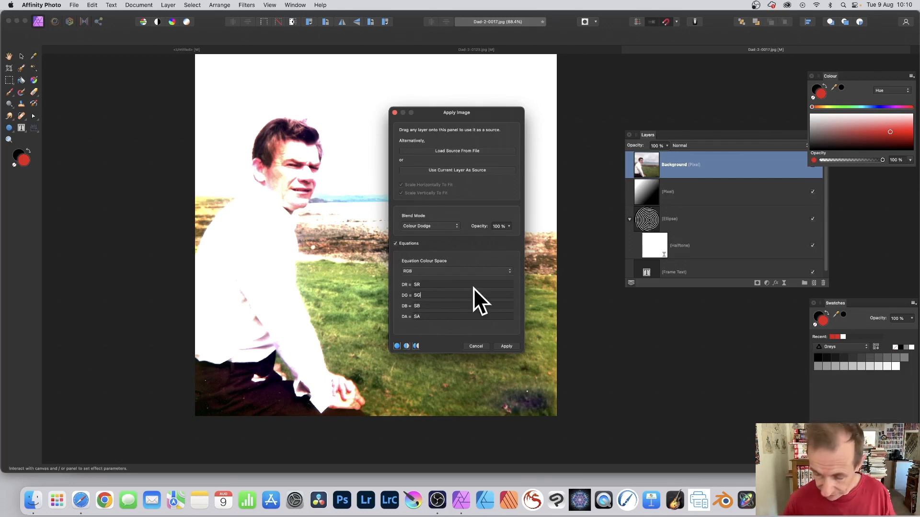
pyautogui.write('+0.3')
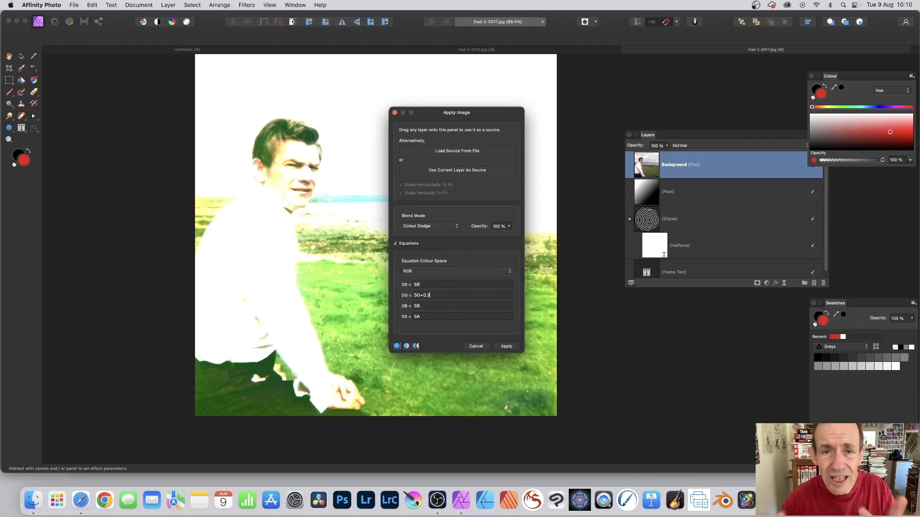
pyautogui.press('BackSpace')
pyautogui.write('1')
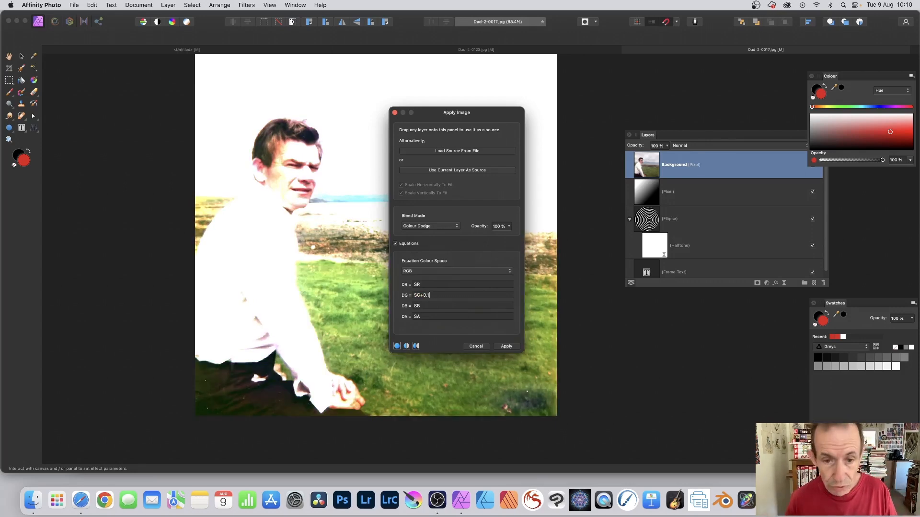
pyautogui.press('BackSpace')
pyautogui.write('0')
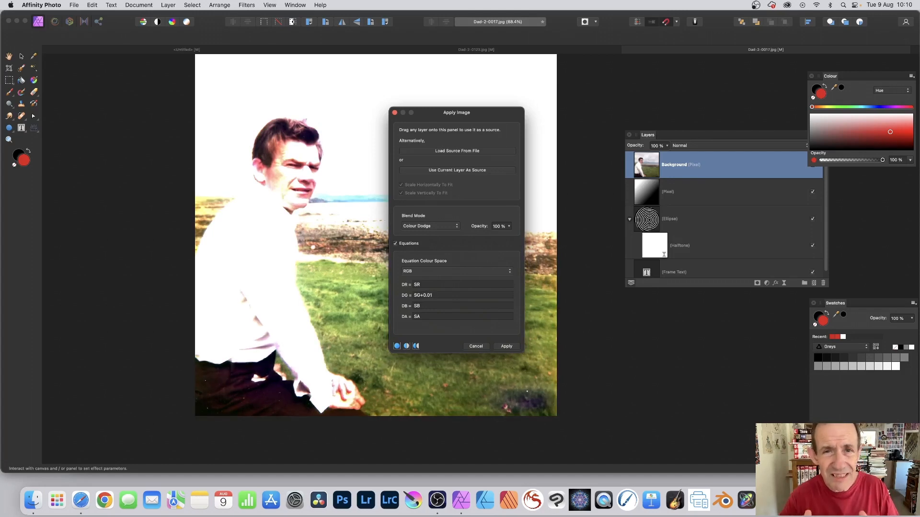
# Step: Set the red channel equation to DR = SR+SB and the alpha equation to DA = 1 after trying a fractional alpha
pyautogui.click(430, 284)
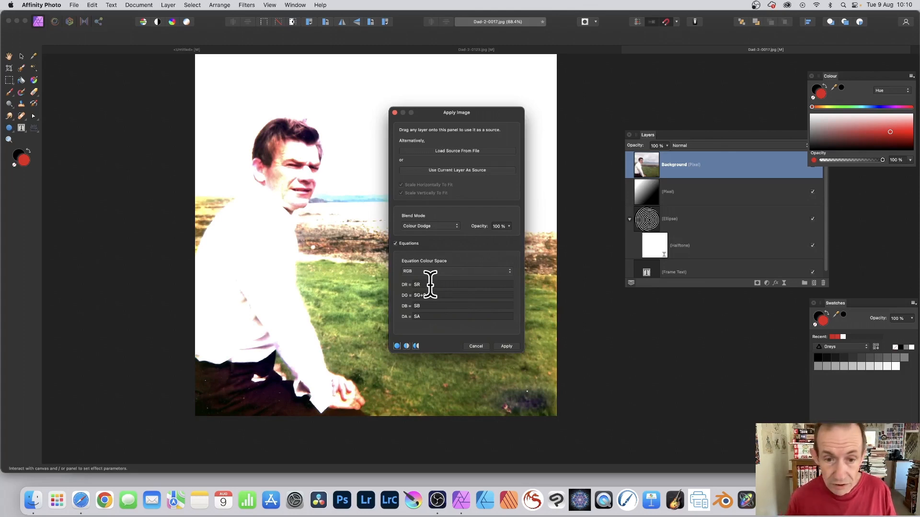
pyautogui.write('+SB')
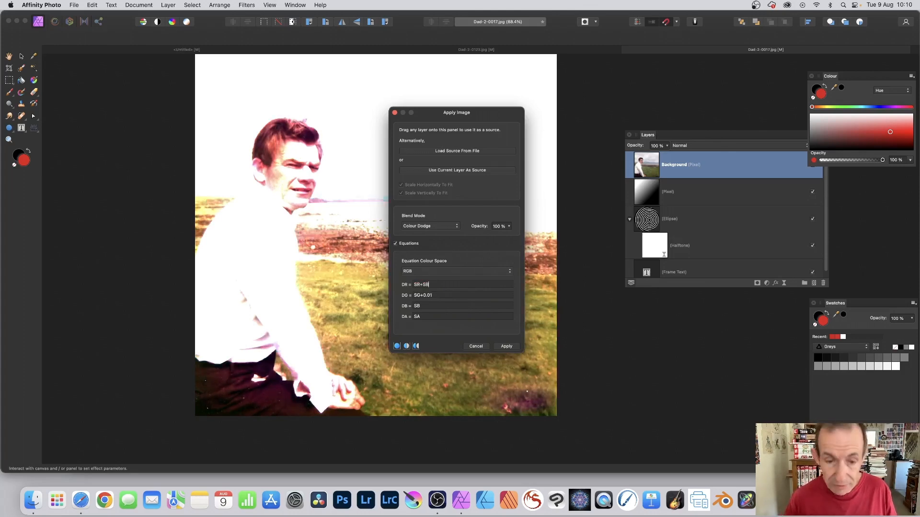
pyautogui.moveTo(424, 316); pyautogui.dragTo(392, 314)
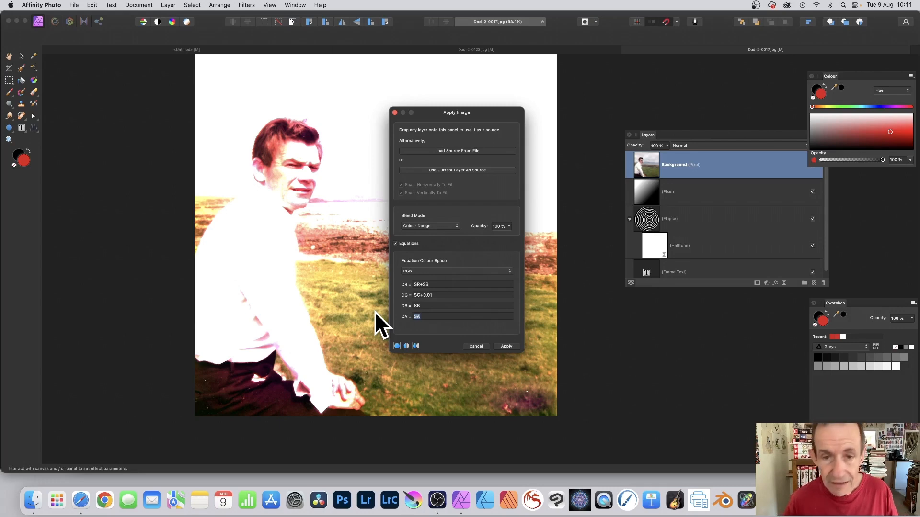
pyautogui.write('0.2')
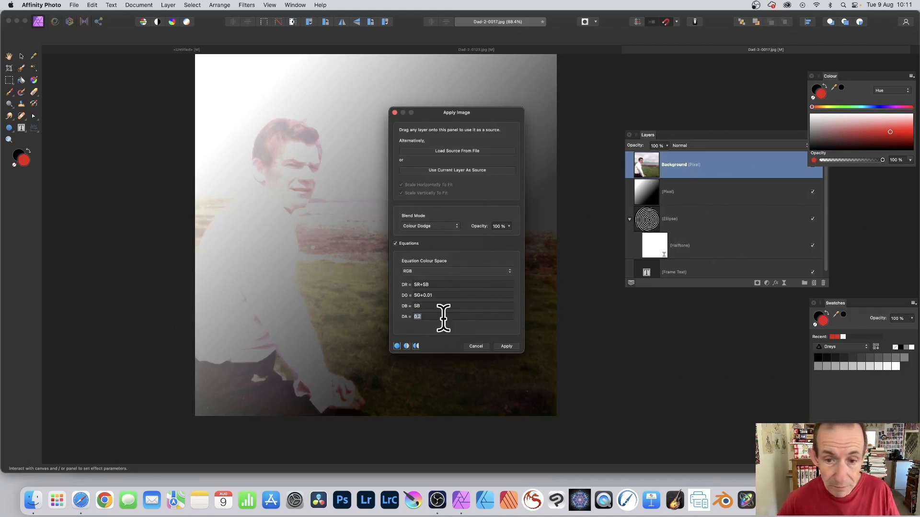
pyautogui.write('1')
pyautogui.press('BackSpace')
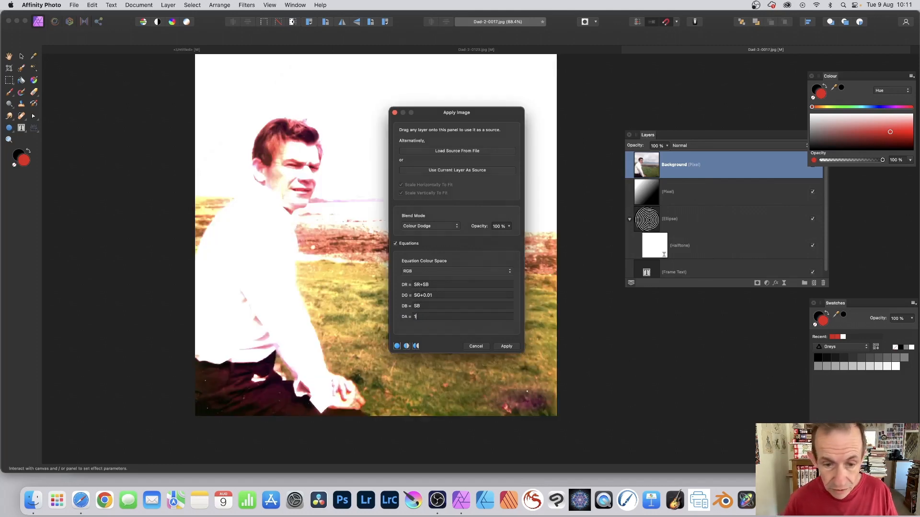
pyautogui.press('Tab')
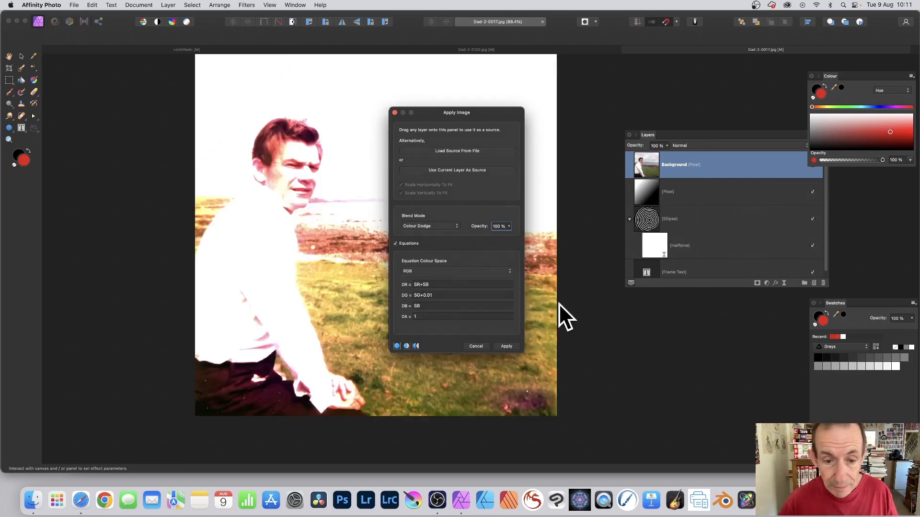
# Step: Set the alpha equation to DA = SA and change the Background layer's blend mode to Difference
pyautogui.doubleClick(415, 316)
pyautogui.write('SA')
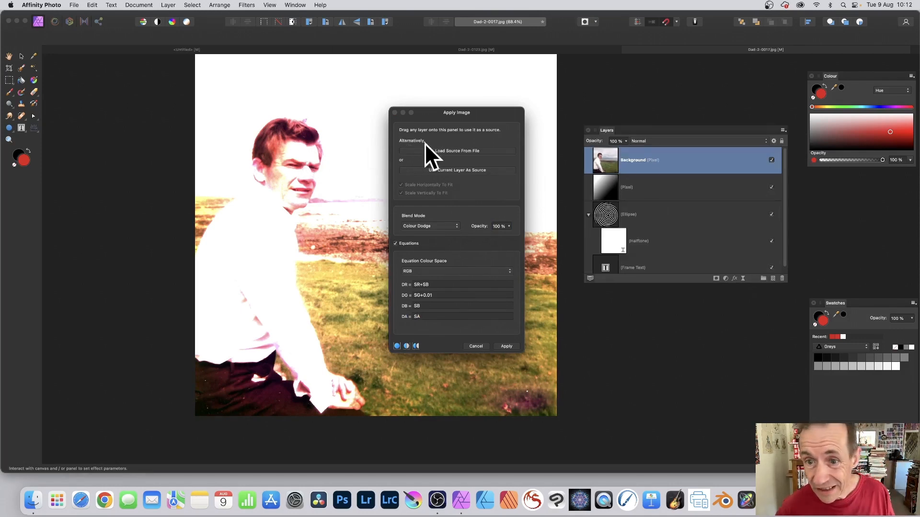
pyautogui.click(617, 187)
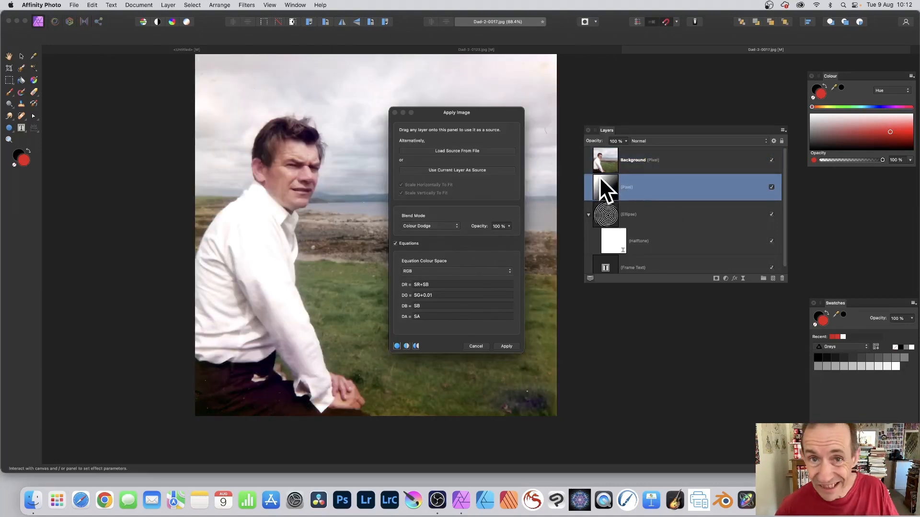
pyautogui.click(640, 158)
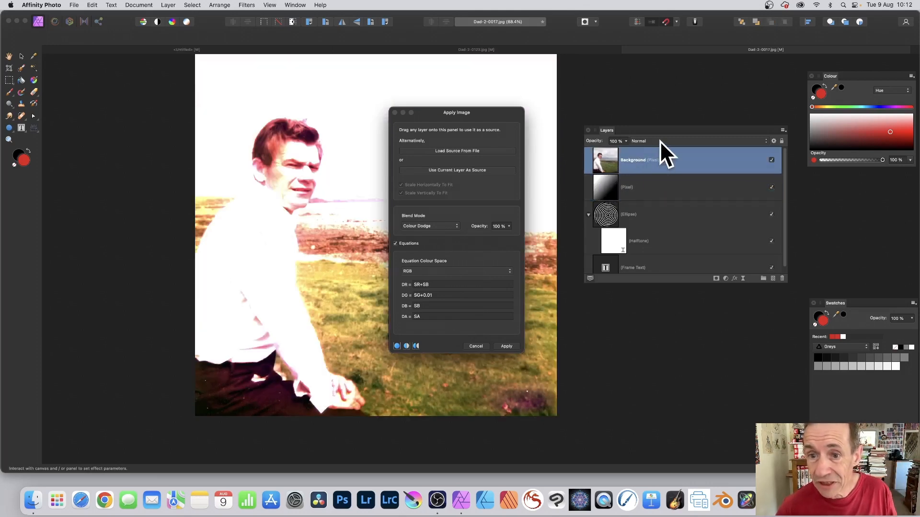
pyautogui.click(658, 140)
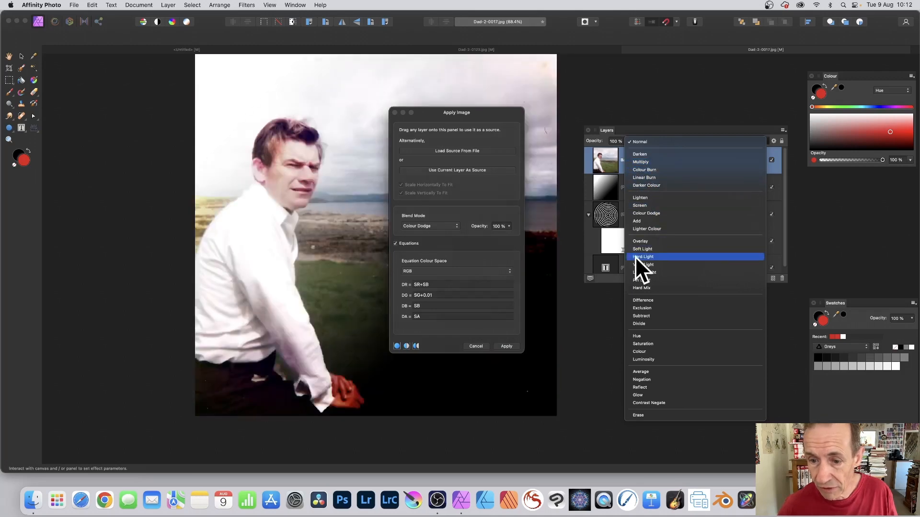
pyautogui.click(659, 300)
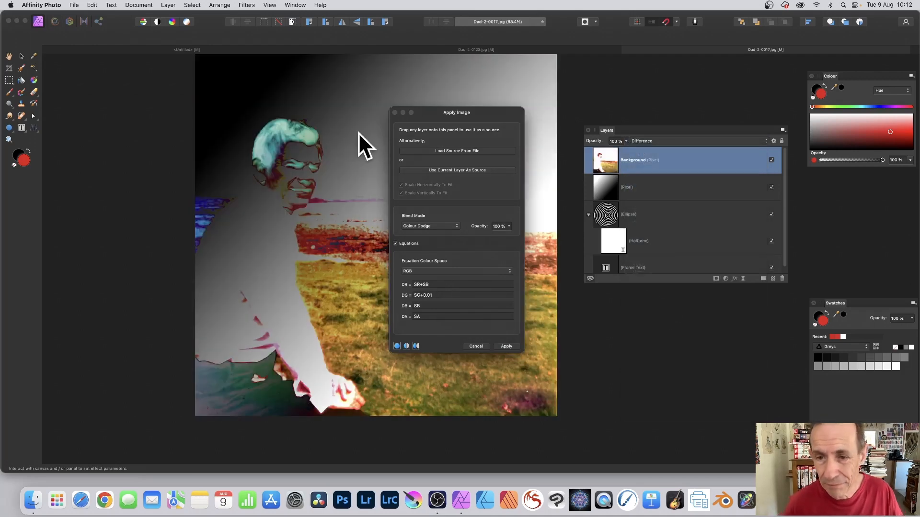
# Step: Target the gradient pixel layer with Apply Image, using the Hard Light blend mode and the green equation DG = SG+0.07
pyautogui.click(605, 185)
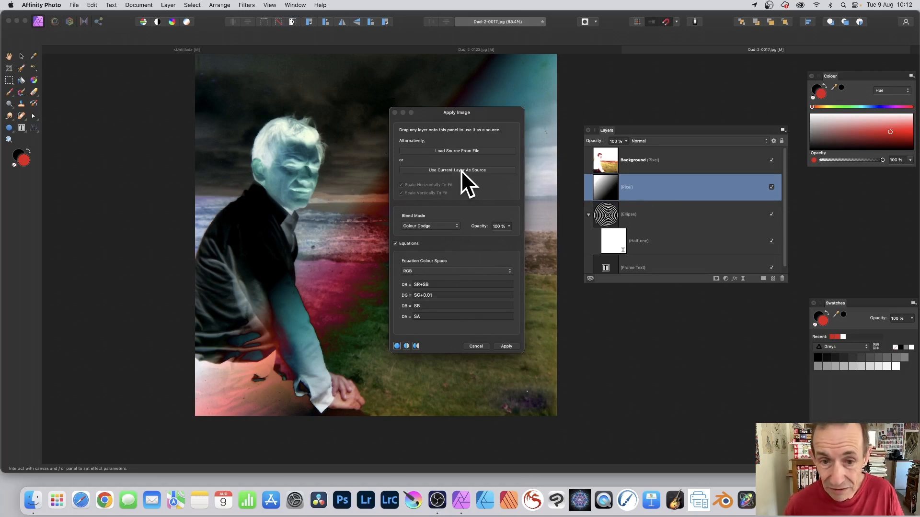
pyautogui.click(442, 226)
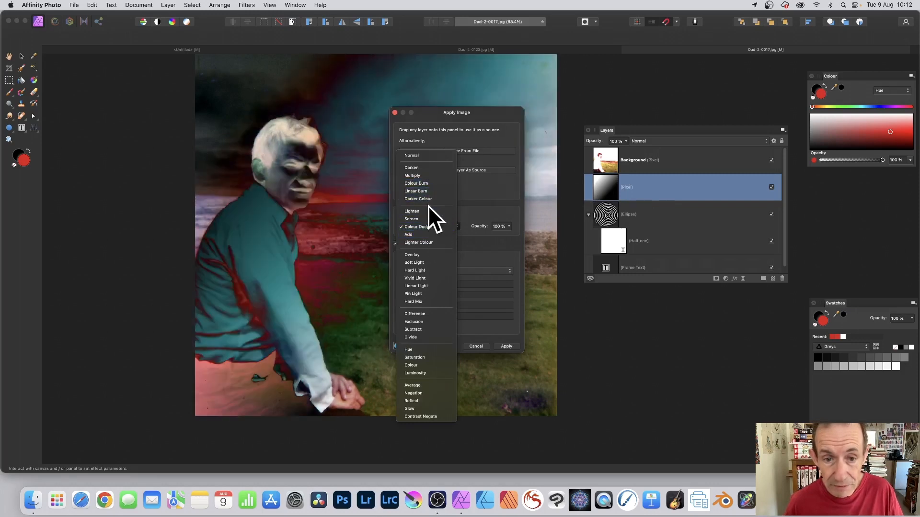
pyautogui.click(417, 270)
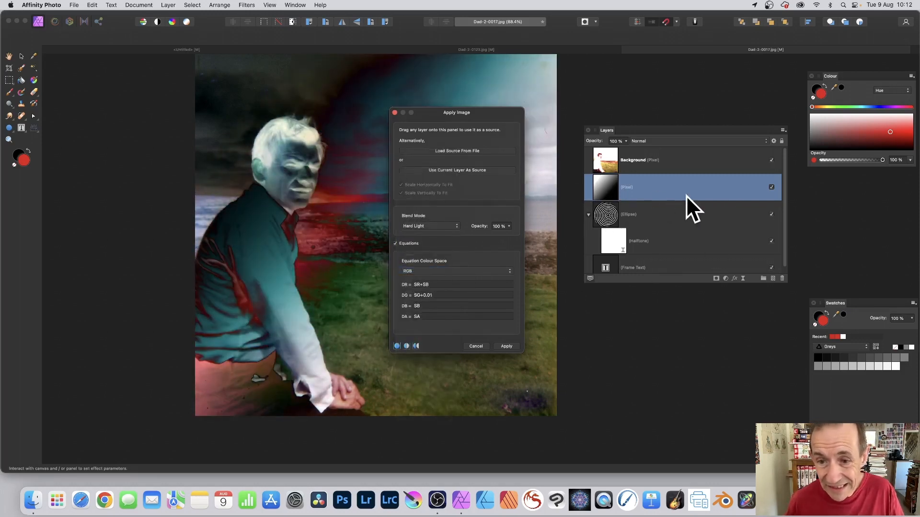
pyautogui.click(456, 294)
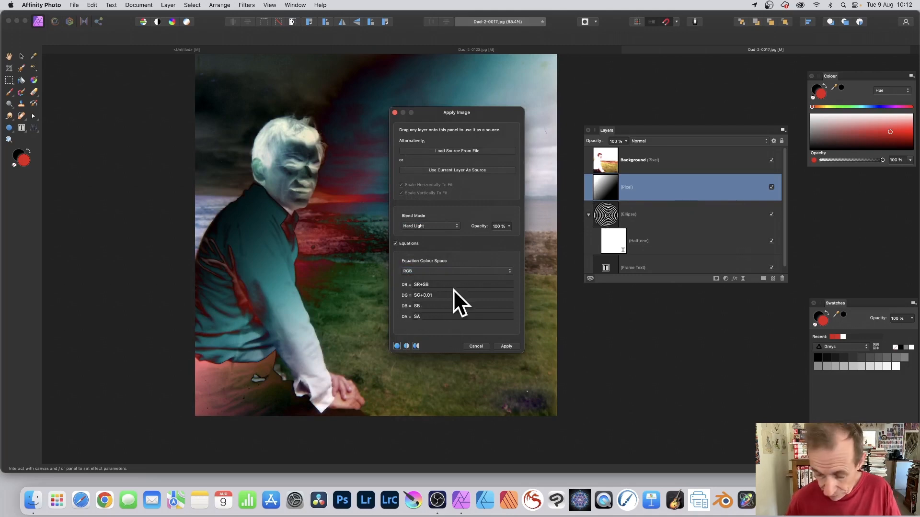
pyautogui.write('7')
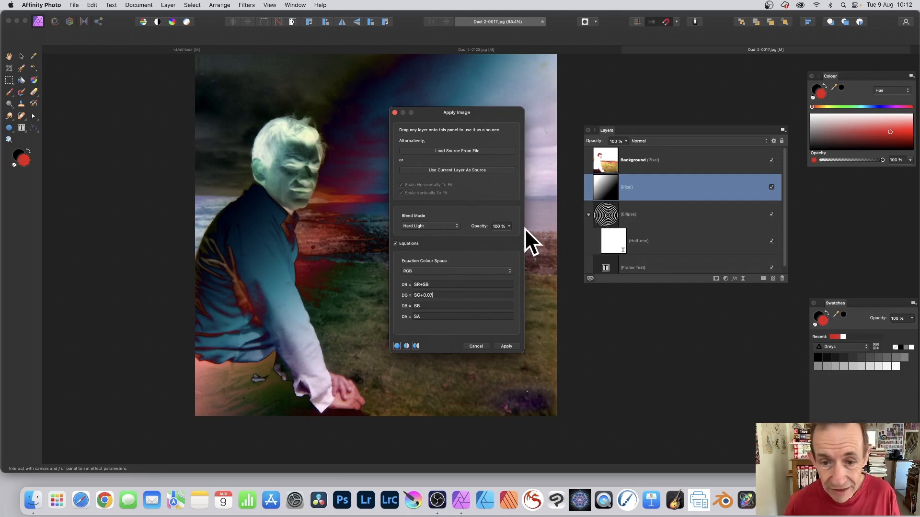
# Step: Switch the Apply Image blend mode to Exclusion and apply the filter to the gradient pixel layer
pyautogui.click(405, 226)
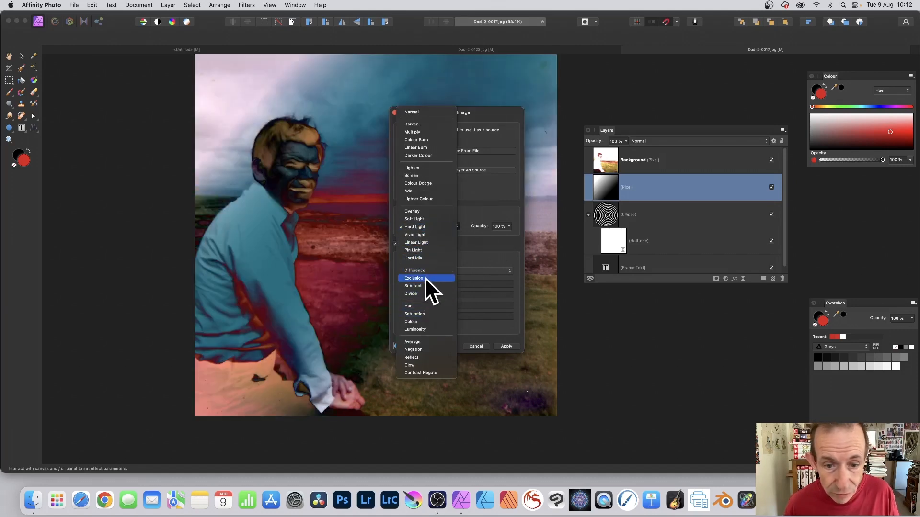
pyautogui.click(424, 278)
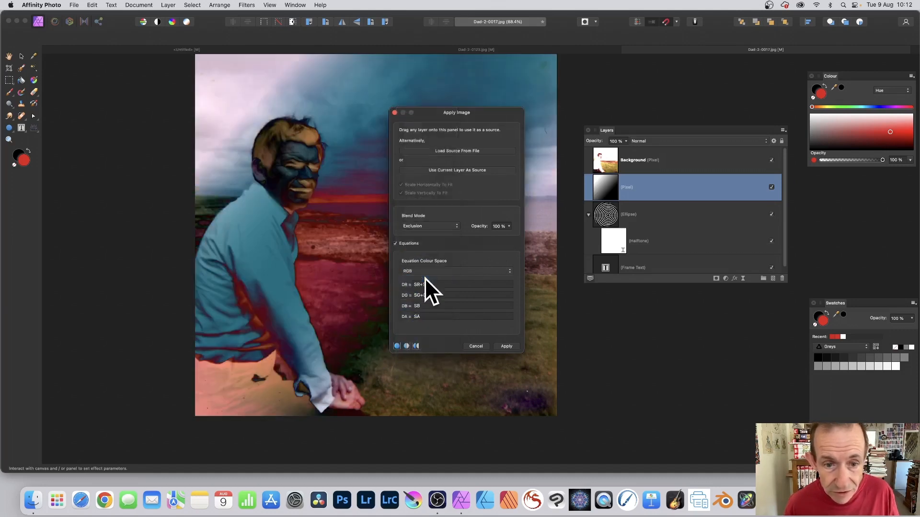
pyautogui.click(504, 346)
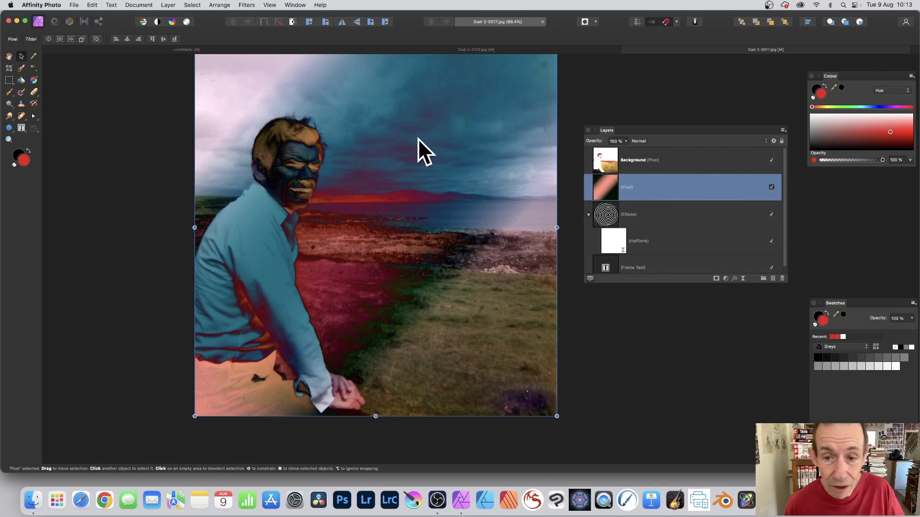
# Step: Set the Background layer's blend mode back to Normal
pyautogui.click(608, 161)
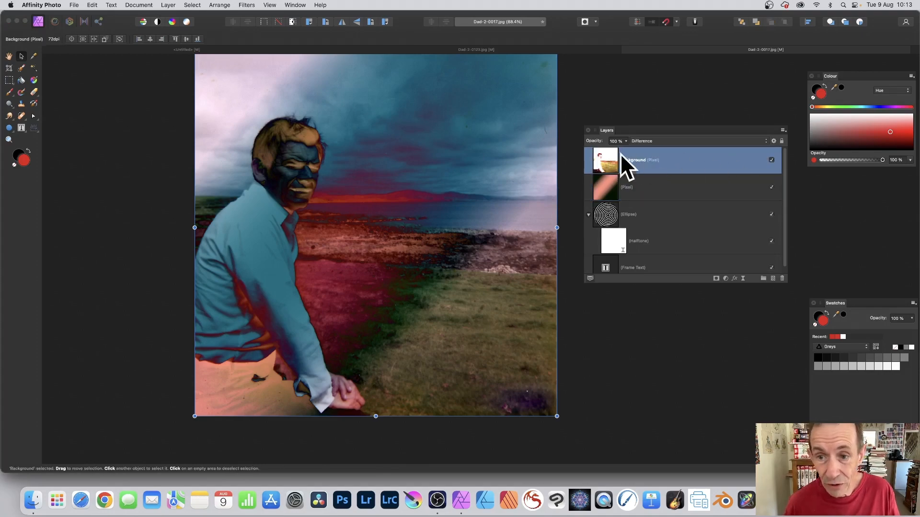
pyautogui.click(655, 142)
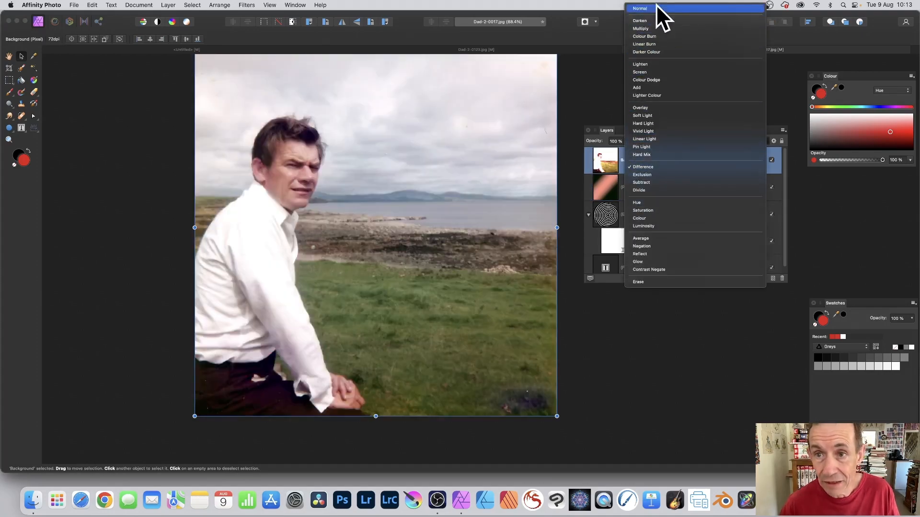
pyautogui.click(648, 5)
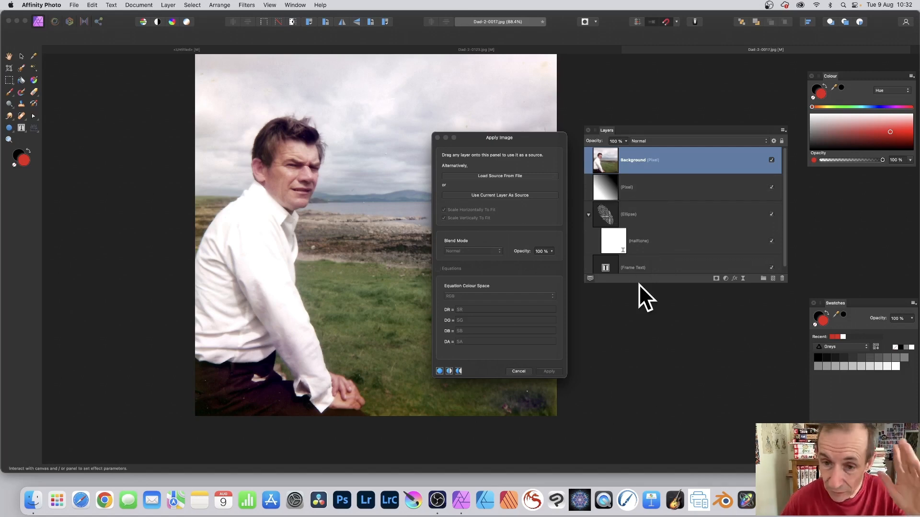
# Step: Use the gradient pixel layer as the Apply Image source with the Darken blend mode and target the Background layer
pyautogui.click(609, 188)
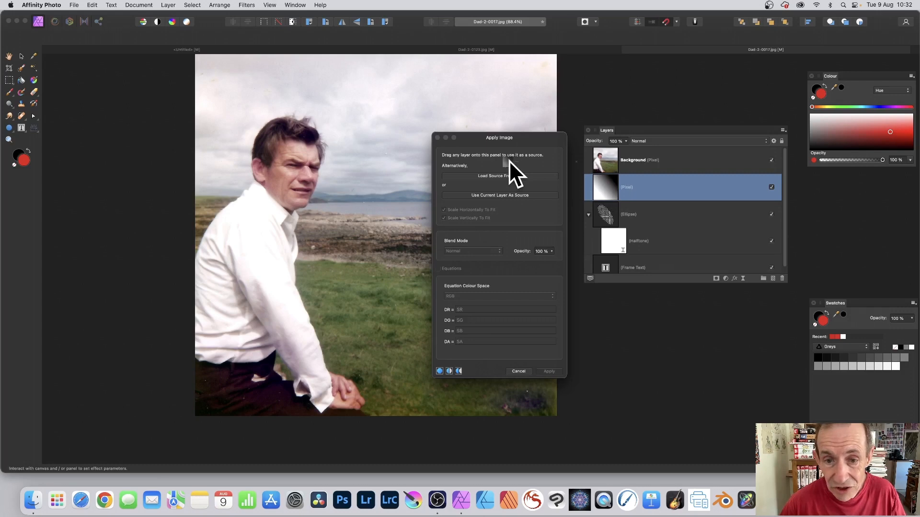
pyautogui.moveTo(508, 160); pyautogui.dragTo(509, 160)
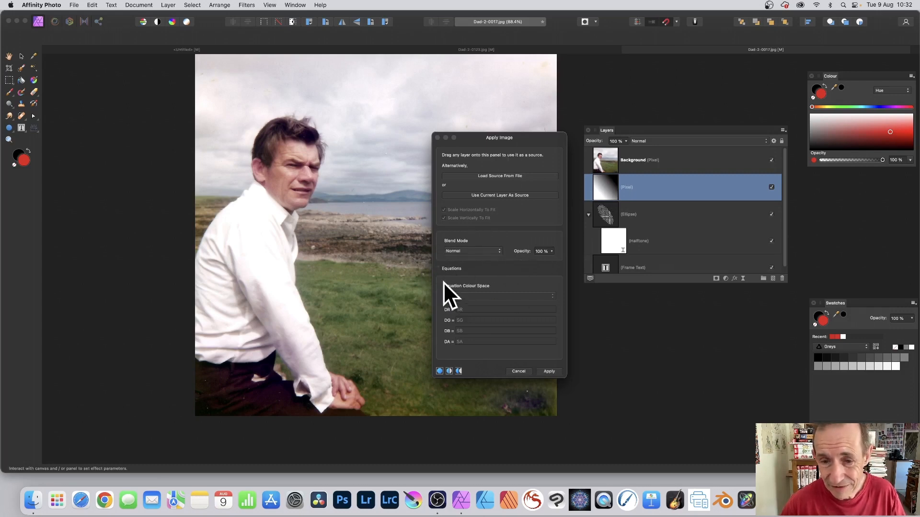
pyautogui.click(466, 250)
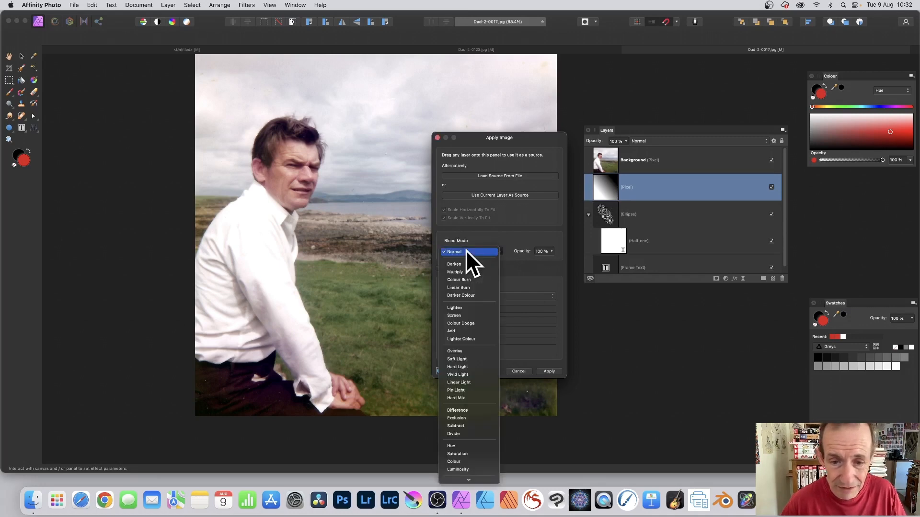
pyautogui.click(462, 263)
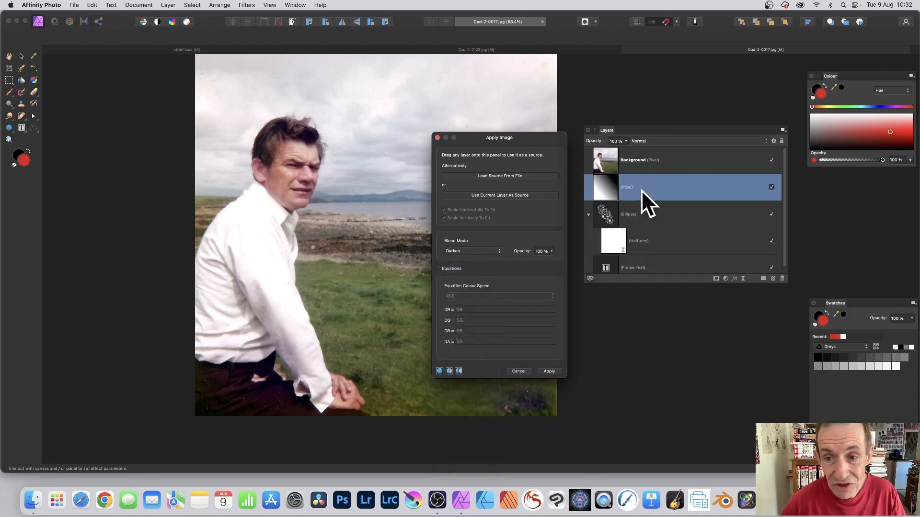
pyautogui.click(610, 161)
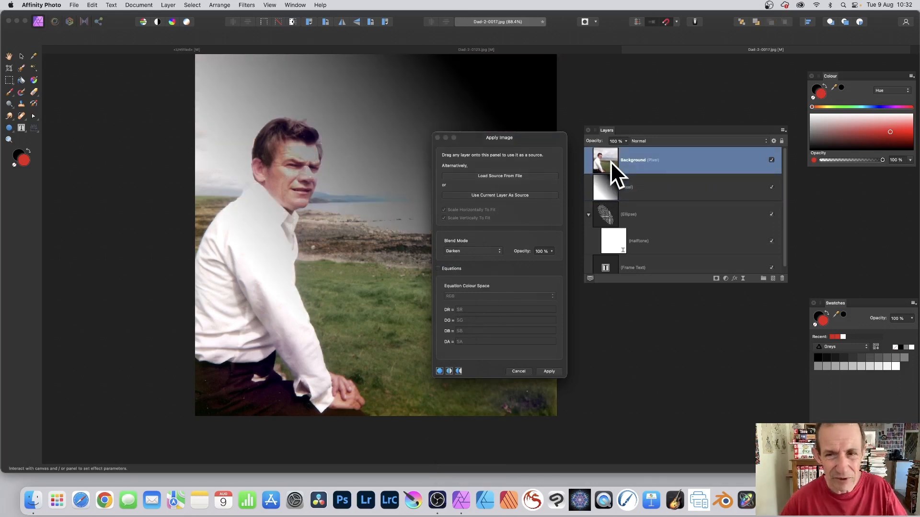
pyautogui.click(609, 189)
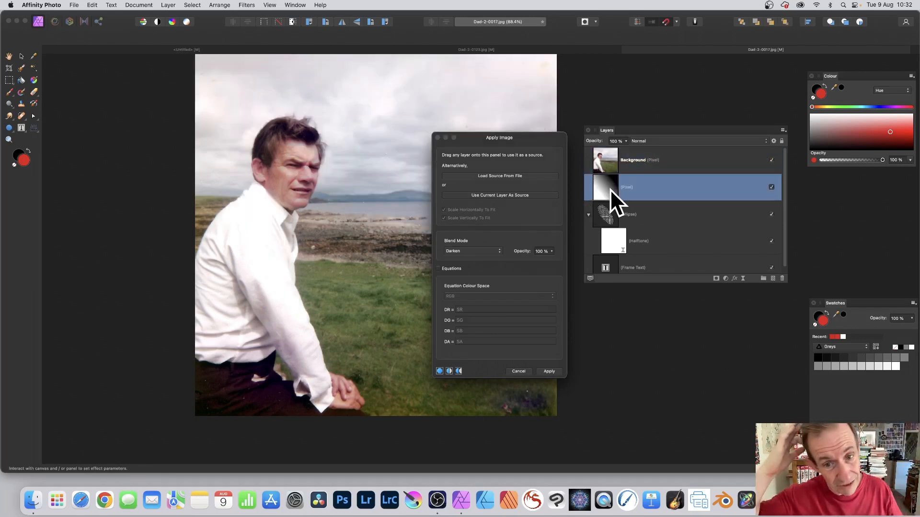
pyautogui.click(611, 160)
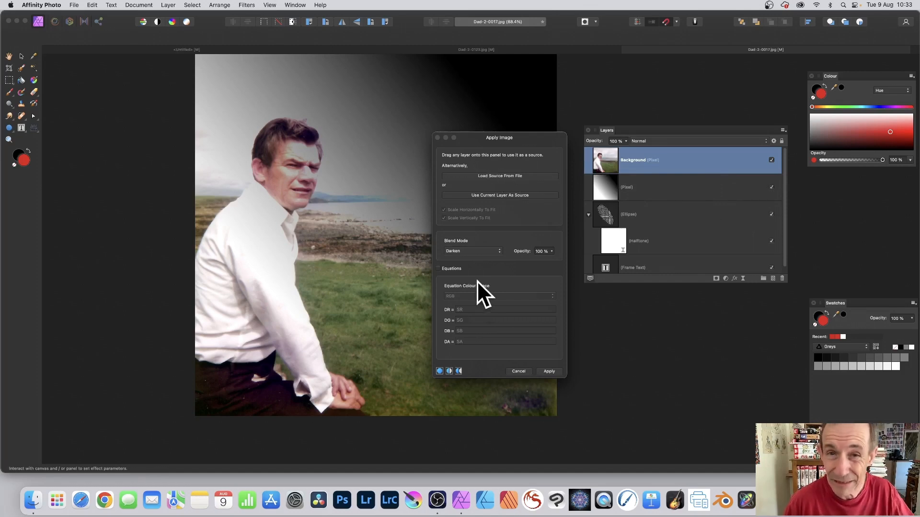
# Step: Set the Apply Image blend mode to Normal and enable the channel equations
pyautogui.click(484, 251)
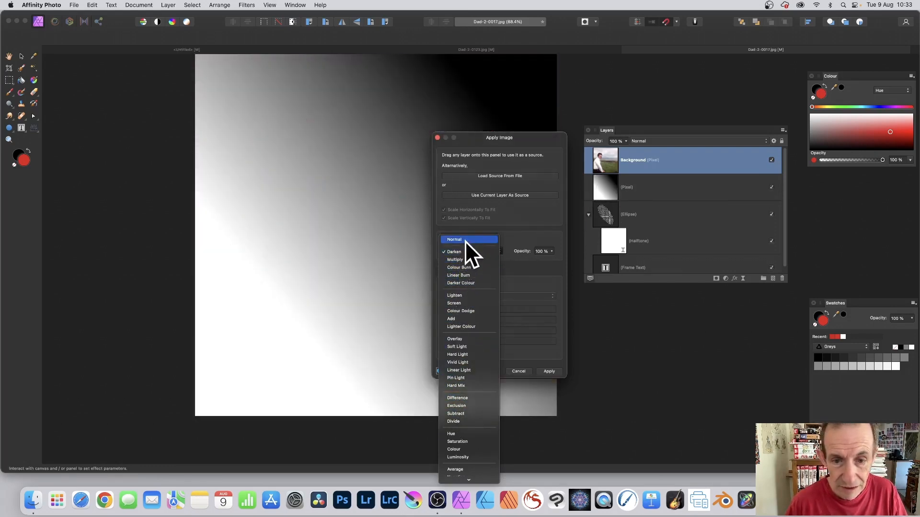
pyautogui.click(470, 238)
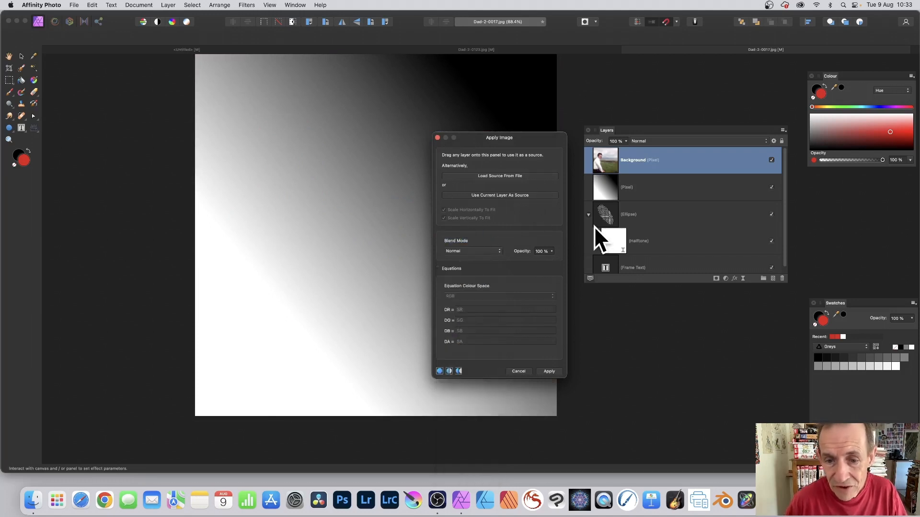
pyautogui.click(439, 269)
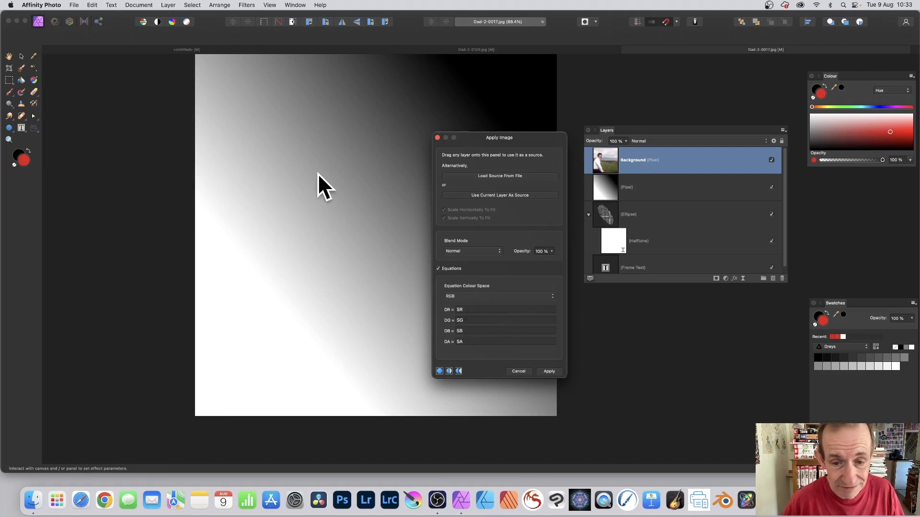
# Step: Set the red channel equation to DR = SR-0.4 after trying SR+0.4
pyautogui.doubleClick(474, 310)
pyautogui.write('SR+0.')
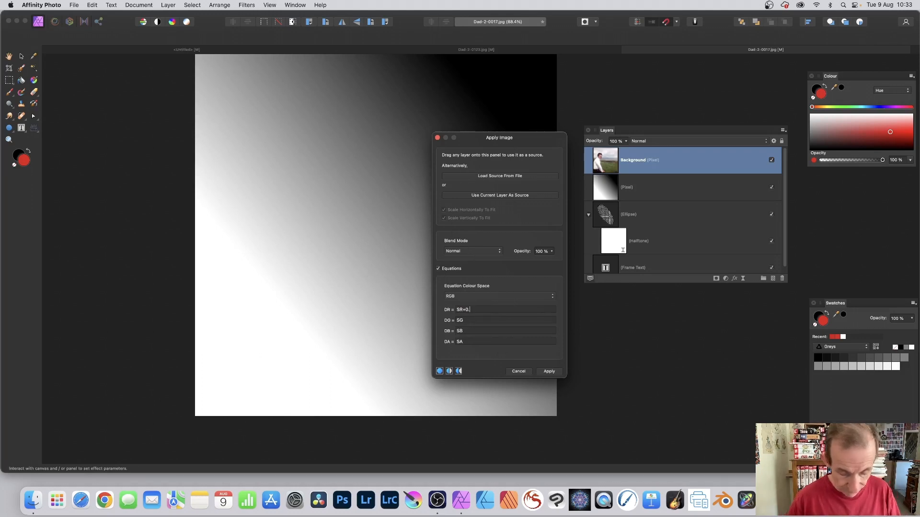
pyautogui.write('4')
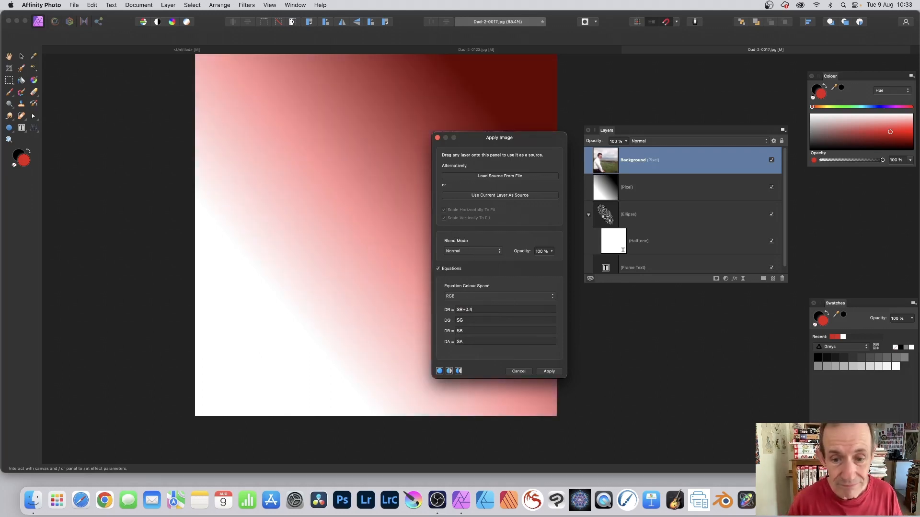
pyautogui.press('BackSpace')
pyautogui.press('BackSpace')
pyautogui.press('BackSpace')
pyautogui.press('BackSpace')
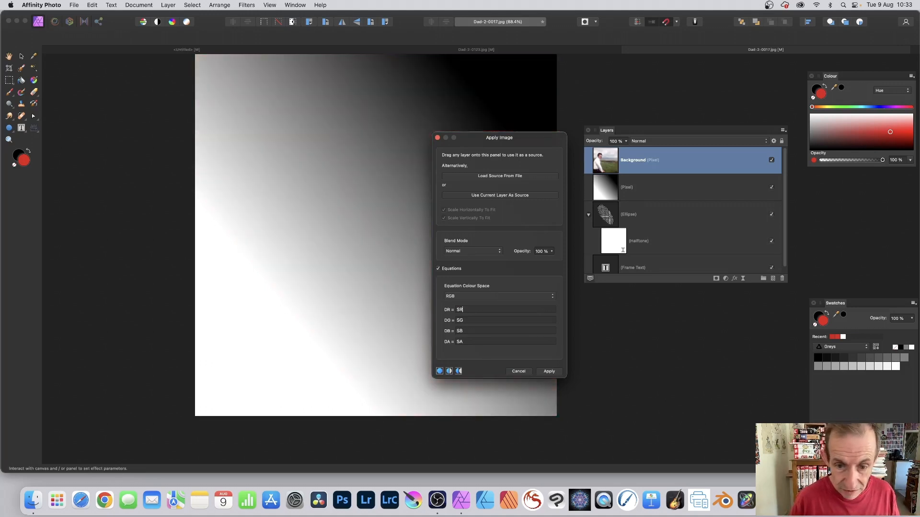
pyautogui.write('-0.4')
pyautogui.press('Tab')
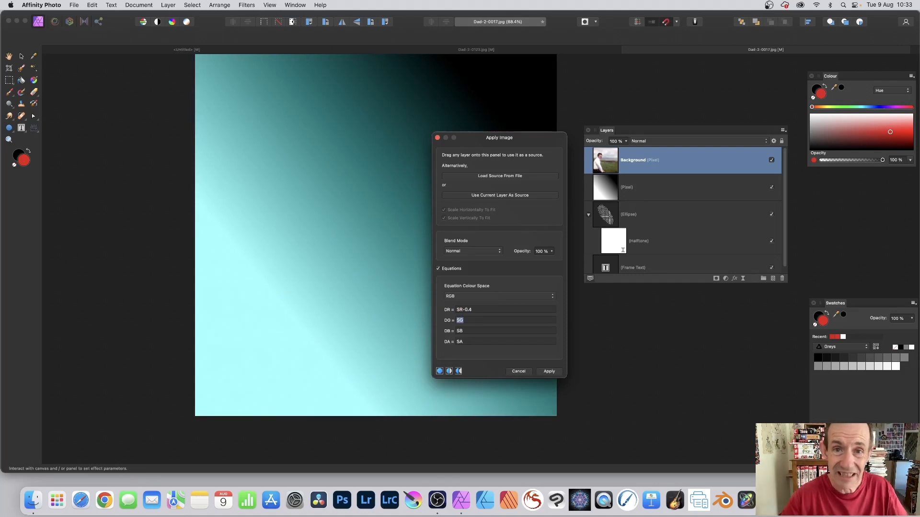
# Step: Set the blue channel equation to DB = SB+DG after trying SB+SG
pyautogui.click(474, 331)
pyautogui.write('x')
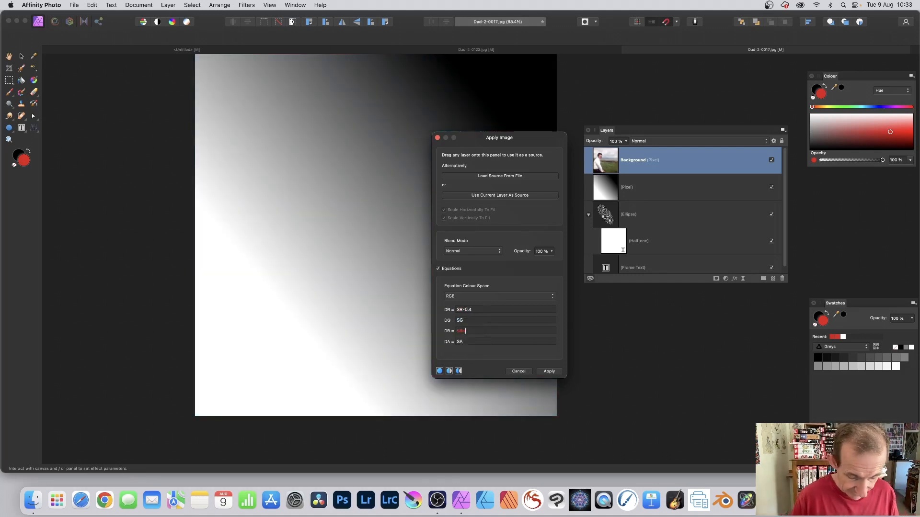
pyautogui.write('SG')
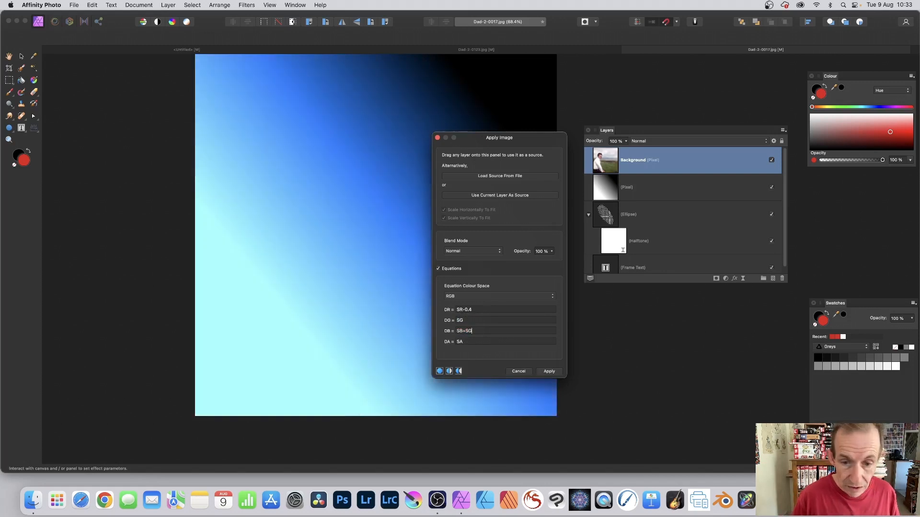
pyautogui.press('BackSpace')
pyautogui.press('BackSpace')
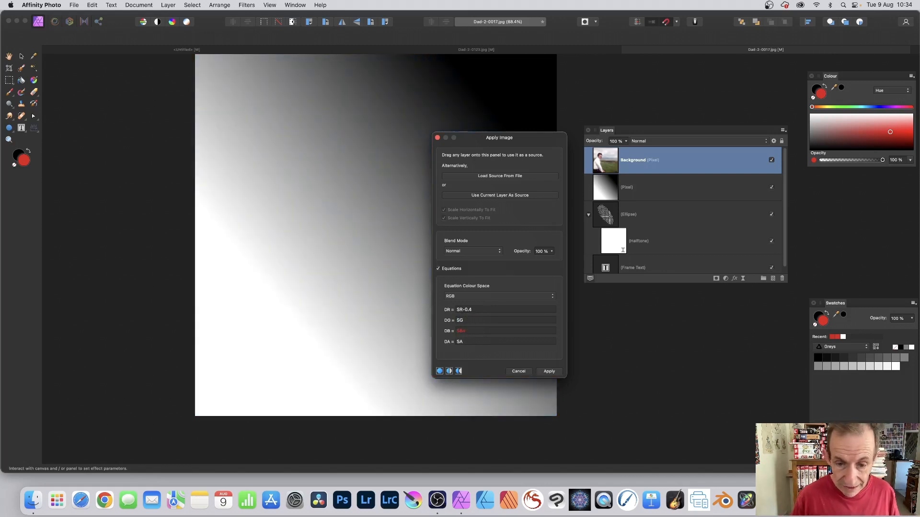
pyautogui.write('D')
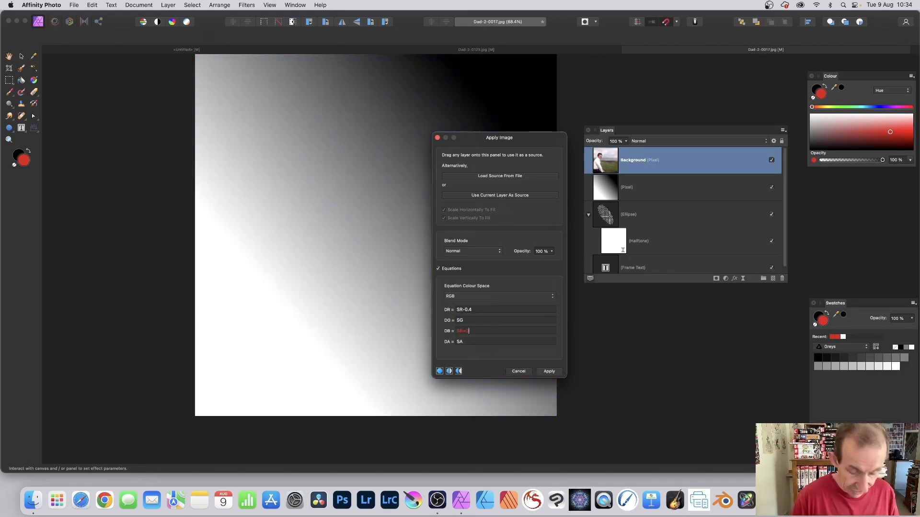
pyautogui.write('G')
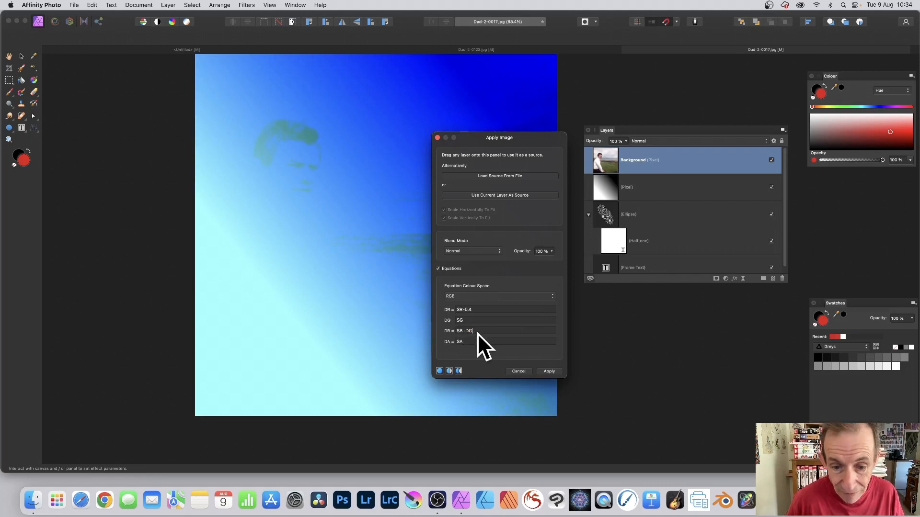
# Step: Change the blue channel equation to DB = SB+SG
pyautogui.press('BackSpace')
pyautogui.press('BackSpace')
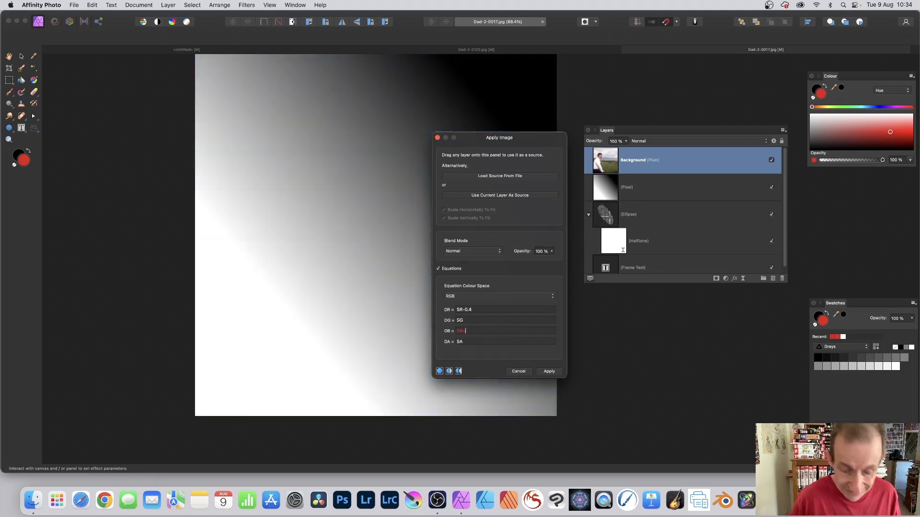
pyautogui.write('SG')
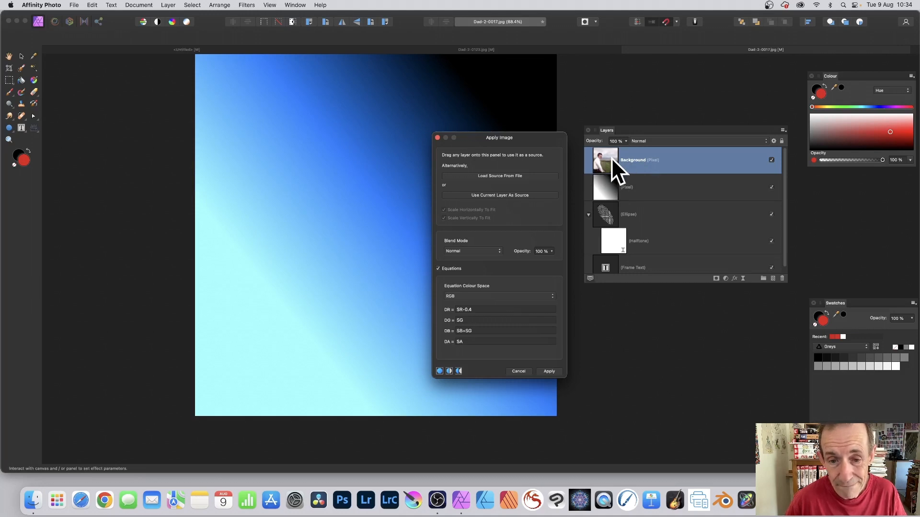
# Step: Switch the equation colour space to Greyscale and set the intensity equation to DI = SI-DI after trying SI-0.5
pyautogui.click(482, 296)
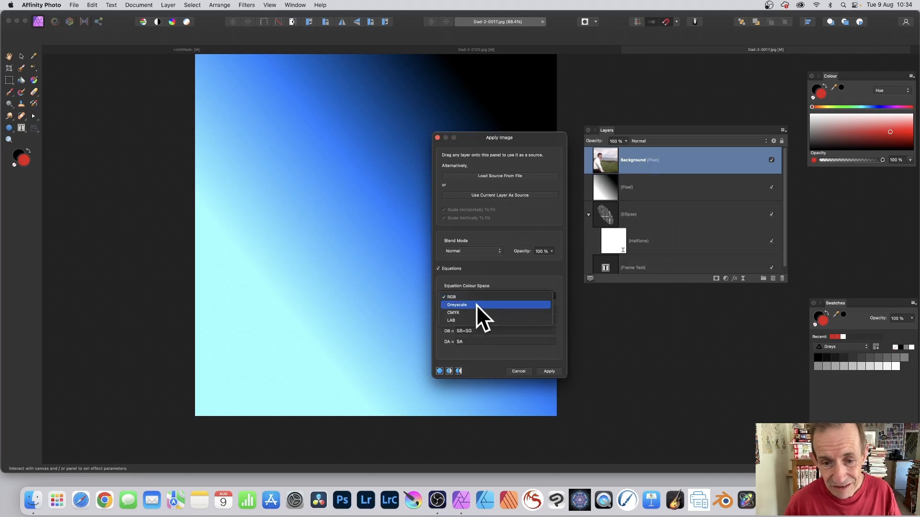
pyautogui.click(476, 304)
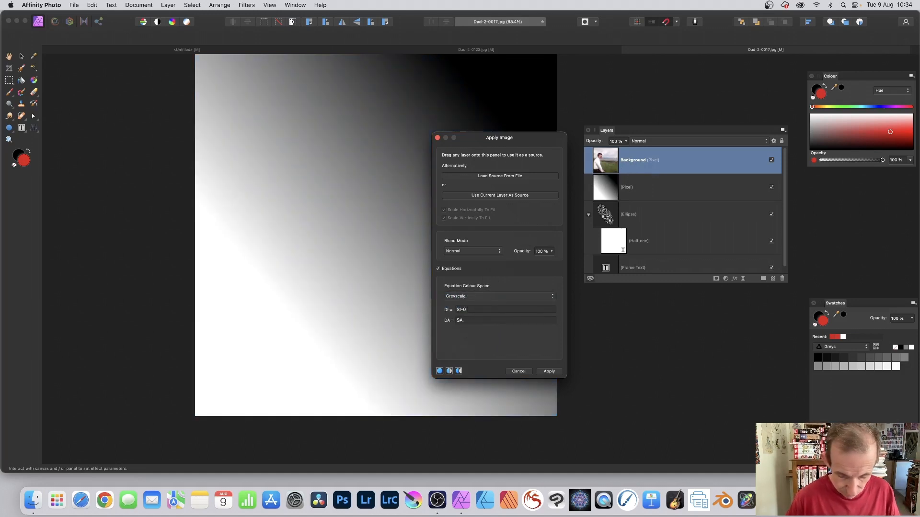
pyautogui.write('5')
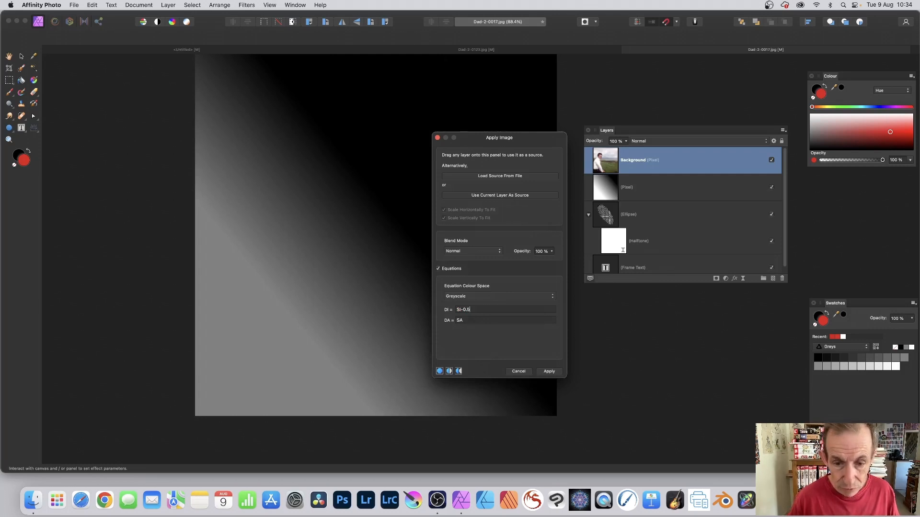
pyautogui.press('BackSpace')
pyautogui.press('BackSpace')
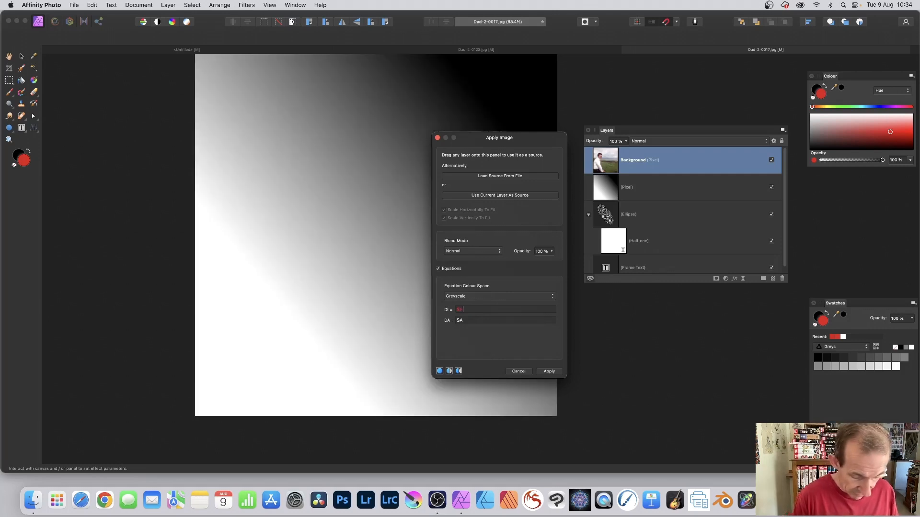
pyautogui.write('I')
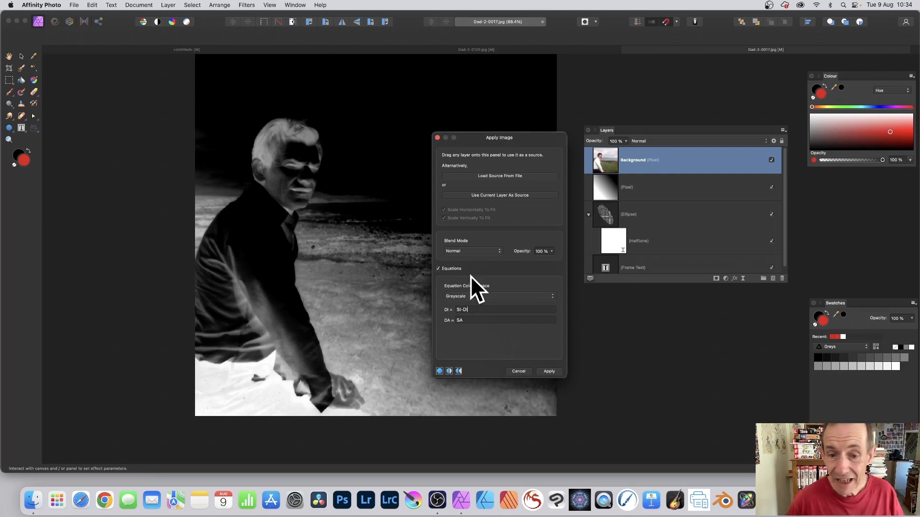
# Step: Set the Apply Image blend mode to Add and extend the intensity equation to DI = SI-DI*0.2
pyautogui.click(468, 252)
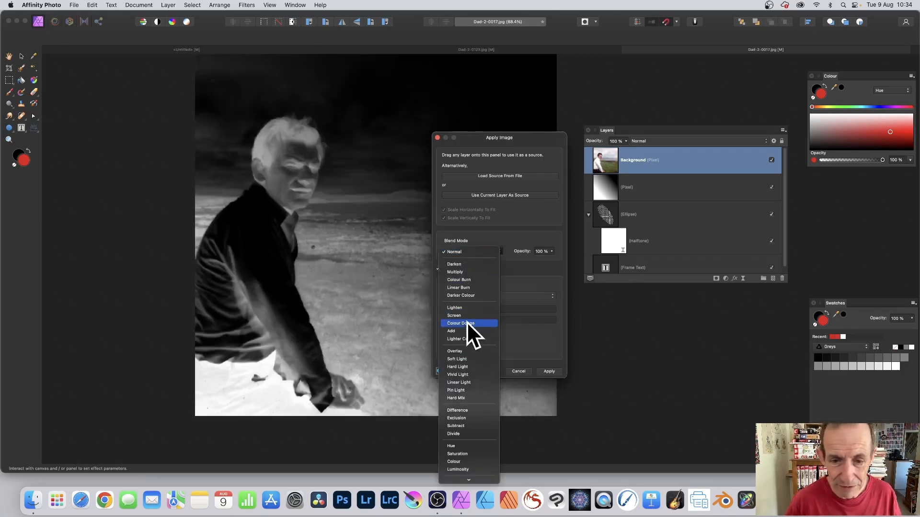
pyautogui.click(469, 330)
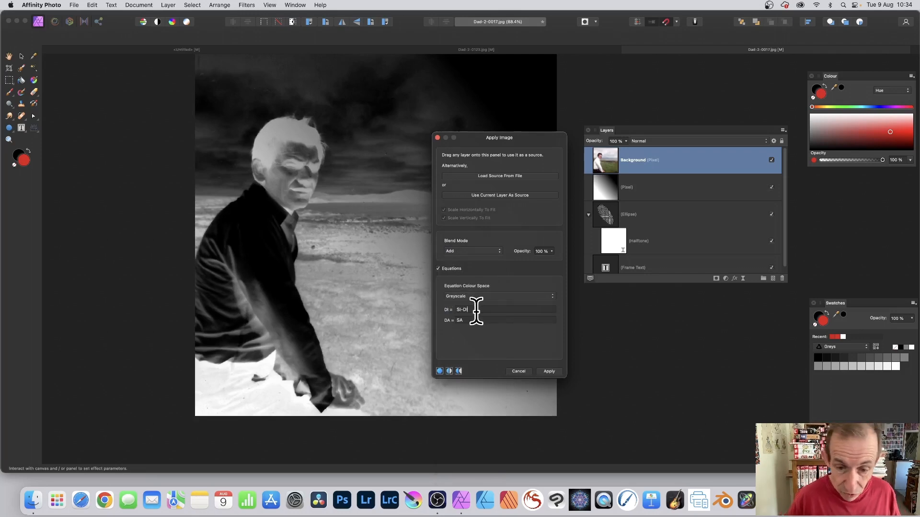
pyautogui.write('*0.2')
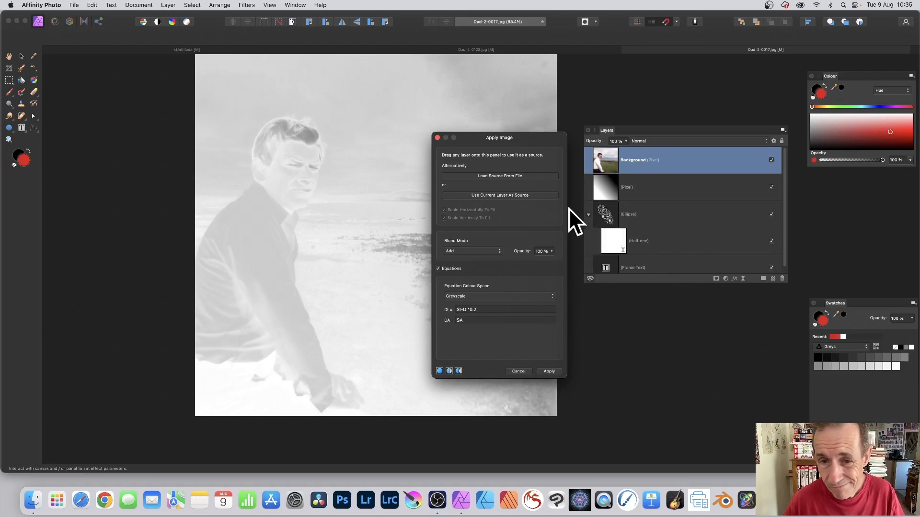
# Step: Use the halftone Ellipse layer as the Apply Image source for the Background layer, with the Lighten blend mode
pyautogui.click(611, 214)
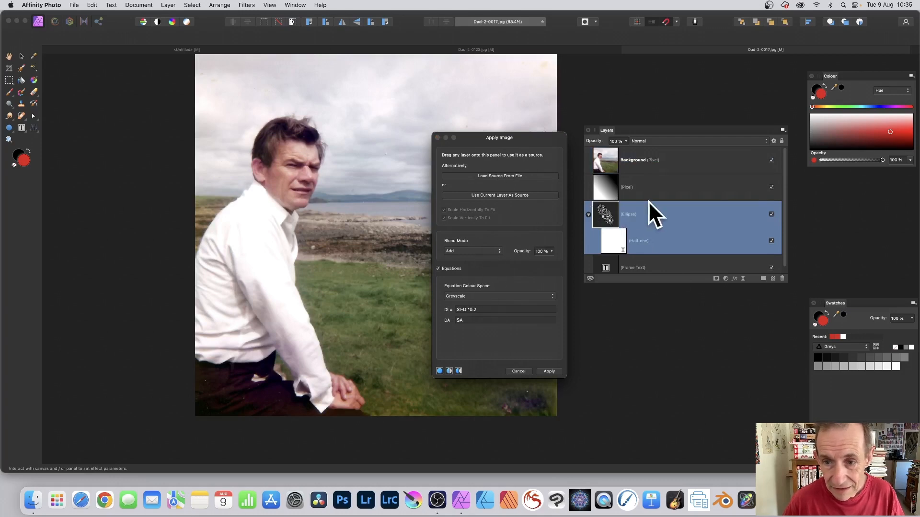
pyautogui.click(603, 160)
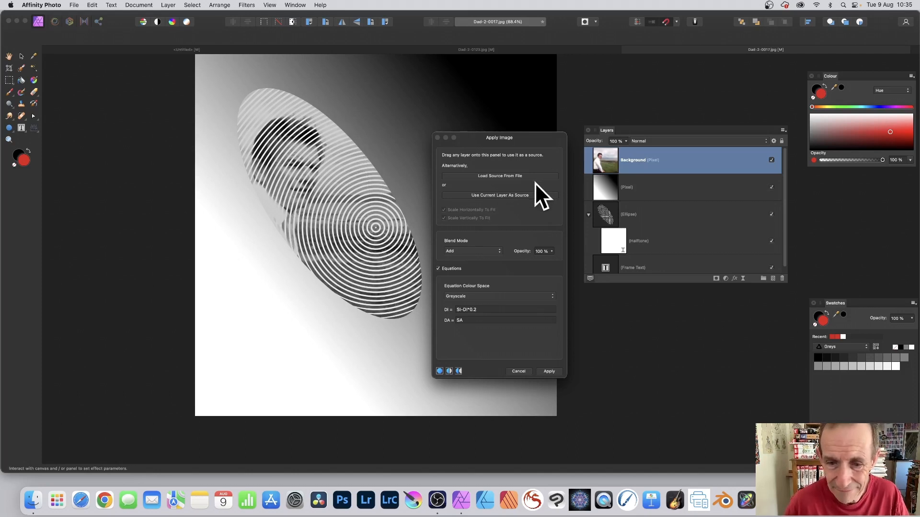
pyautogui.click(469, 251)
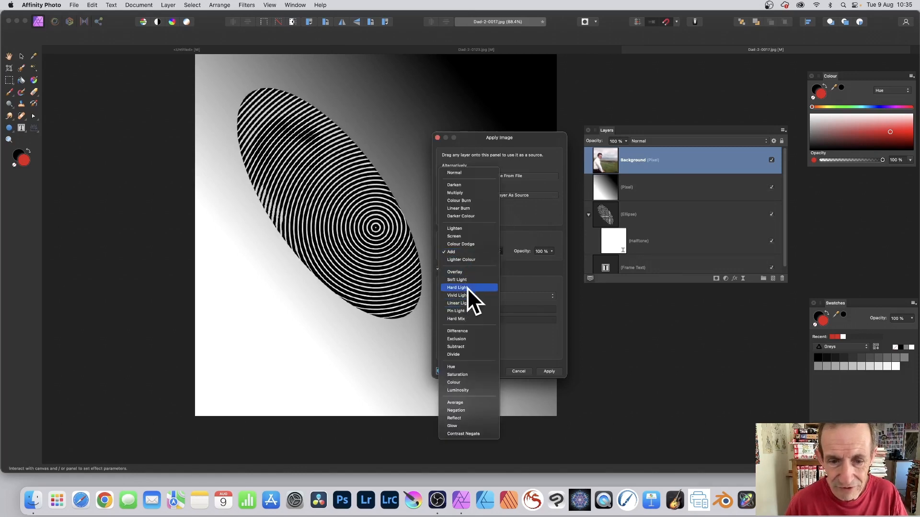
pyautogui.click(465, 228)
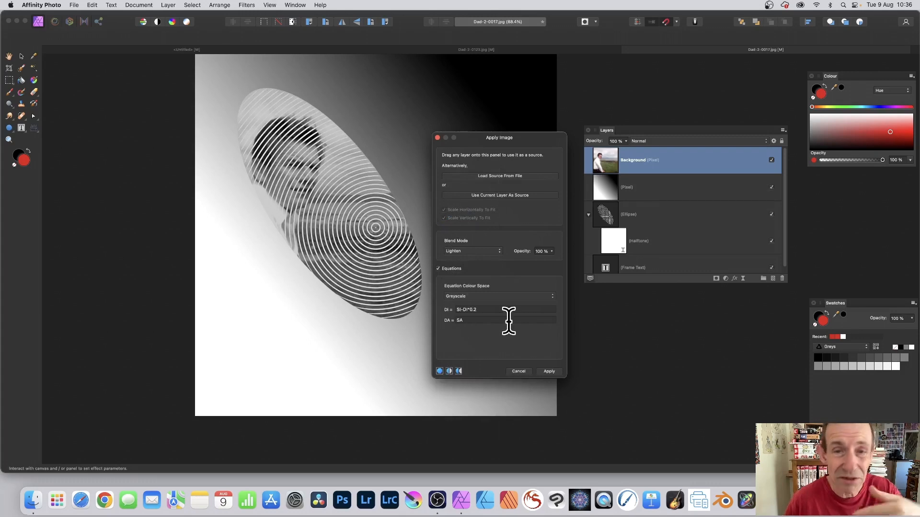
# Step: Try the Soft Light and Linear Light blend modes on the ellipse source, ending on Hard Light
pyautogui.click(471, 249)
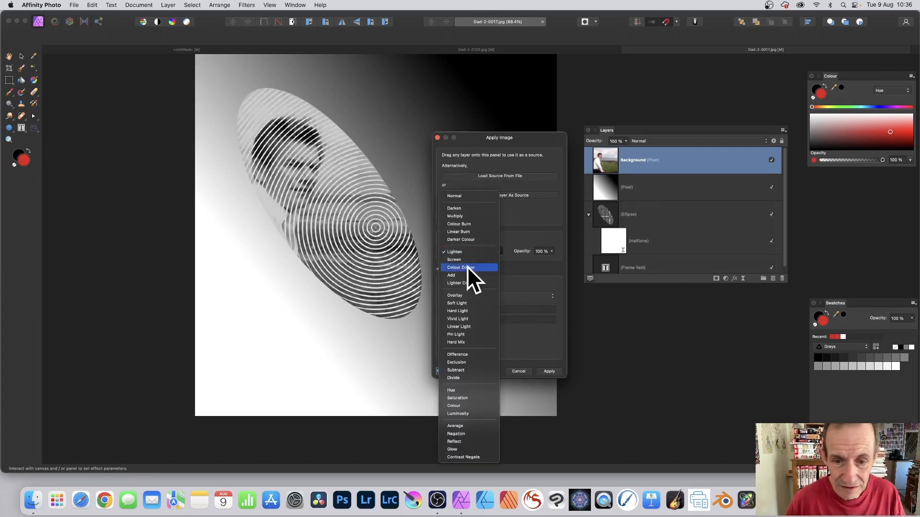
pyautogui.click(469, 305)
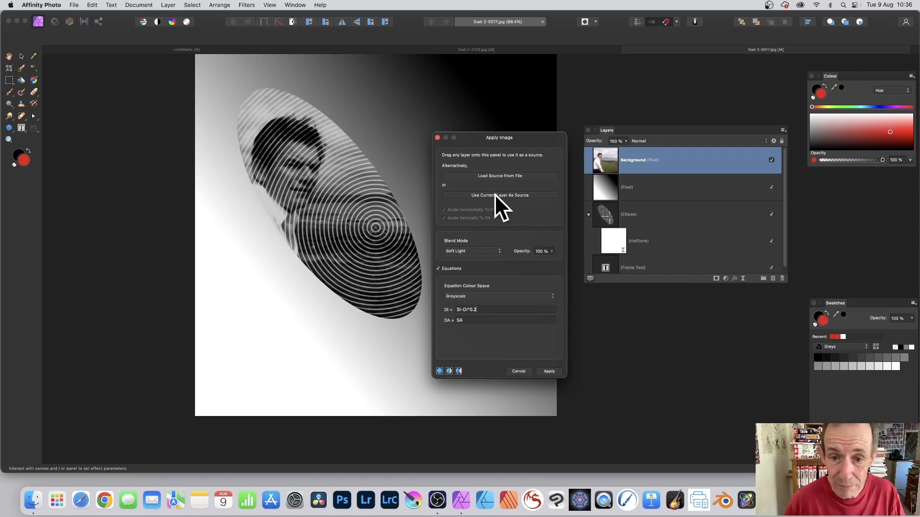
pyautogui.click(482, 249)
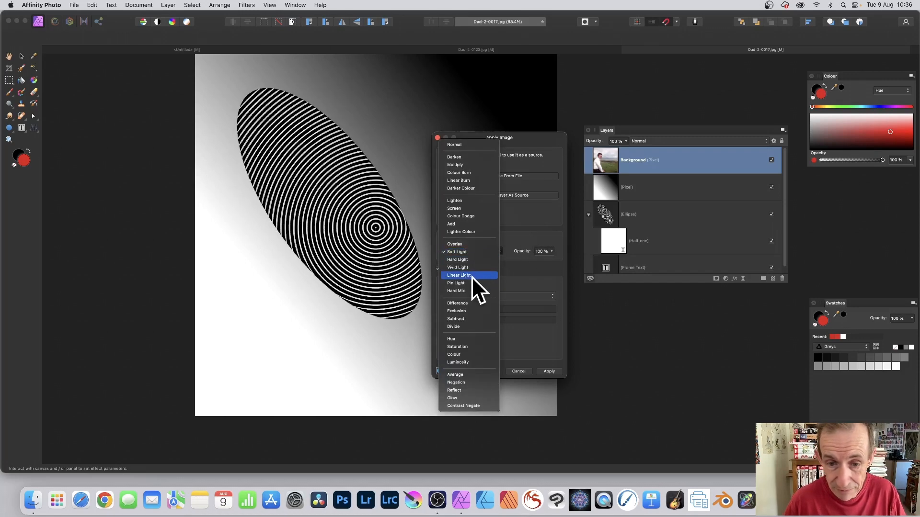
pyautogui.click(471, 276)
pyautogui.click(469, 249)
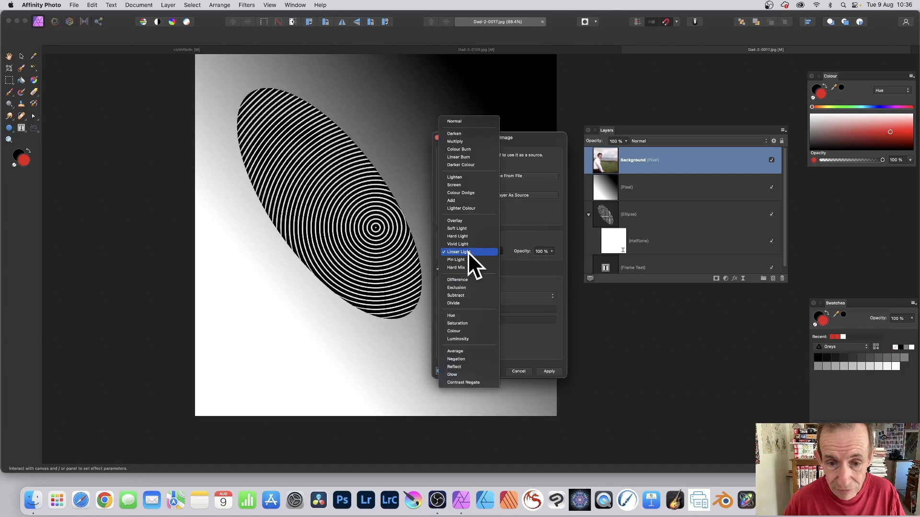
pyautogui.click(473, 234)
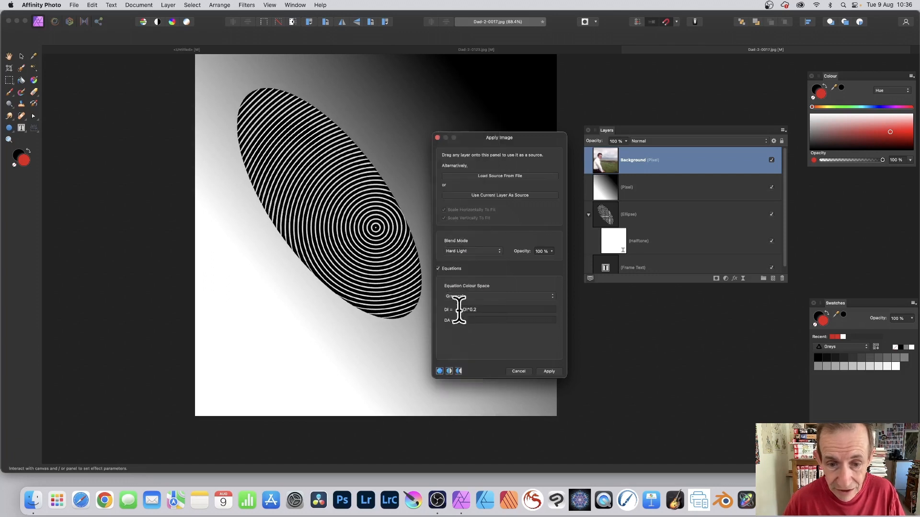
# Step: Disable the channel equations, set the blend mode to Difference and apply the filter to the Background layer
pyautogui.click(439, 269)
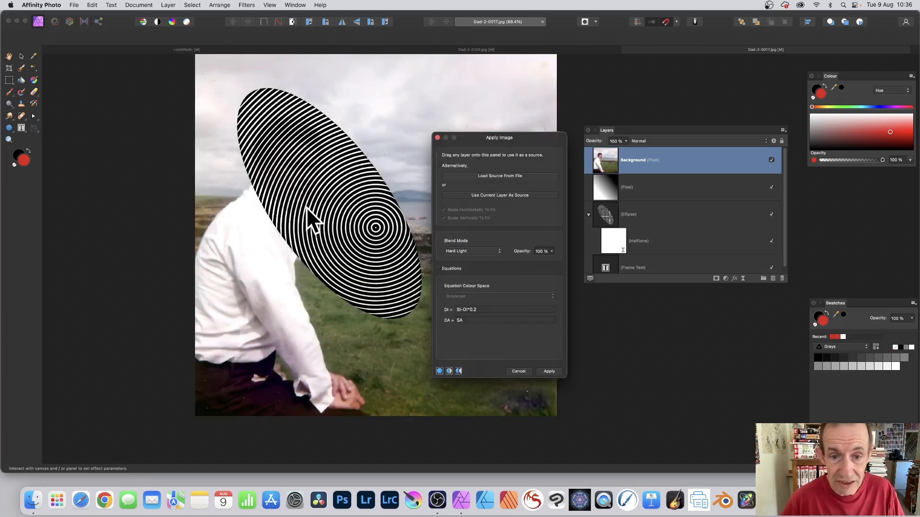
pyautogui.click(490, 249)
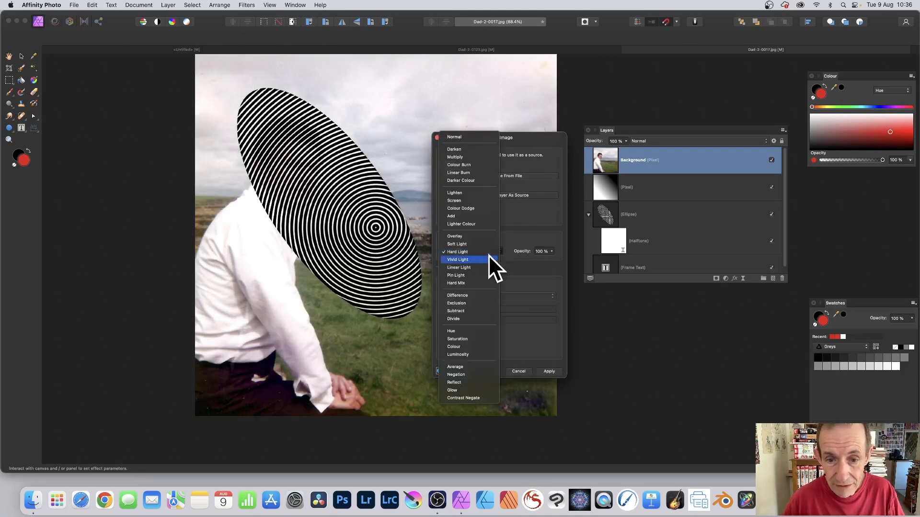
pyautogui.click(484, 296)
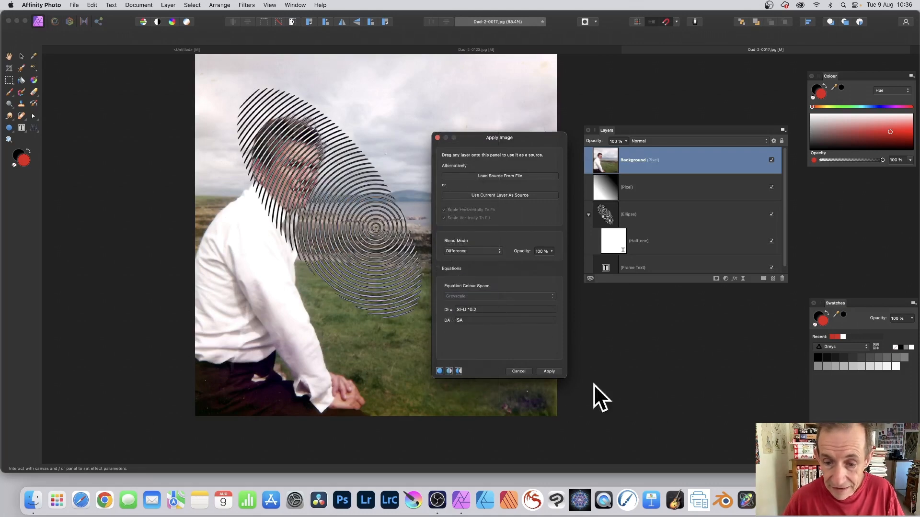
pyautogui.click(556, 372)
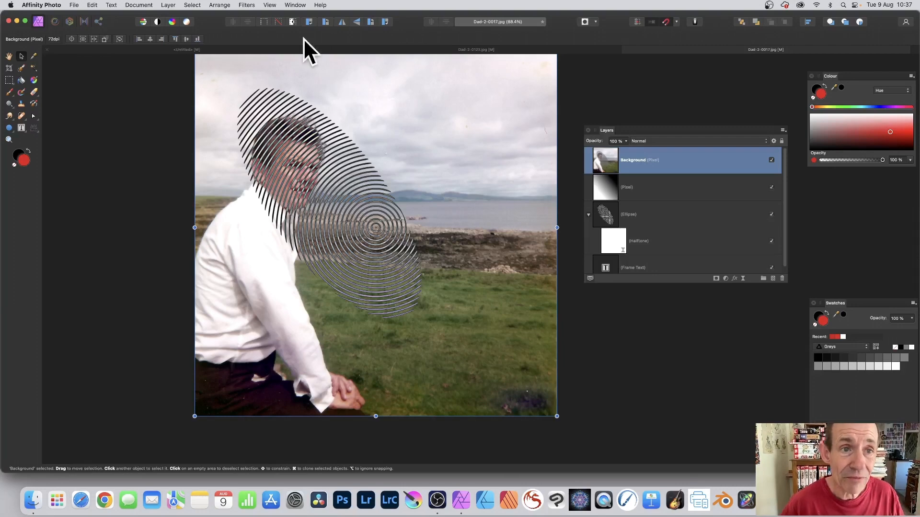
# Step: Repeat the Apply Image filter on the Background layer
pyautogui.click(247, 2)
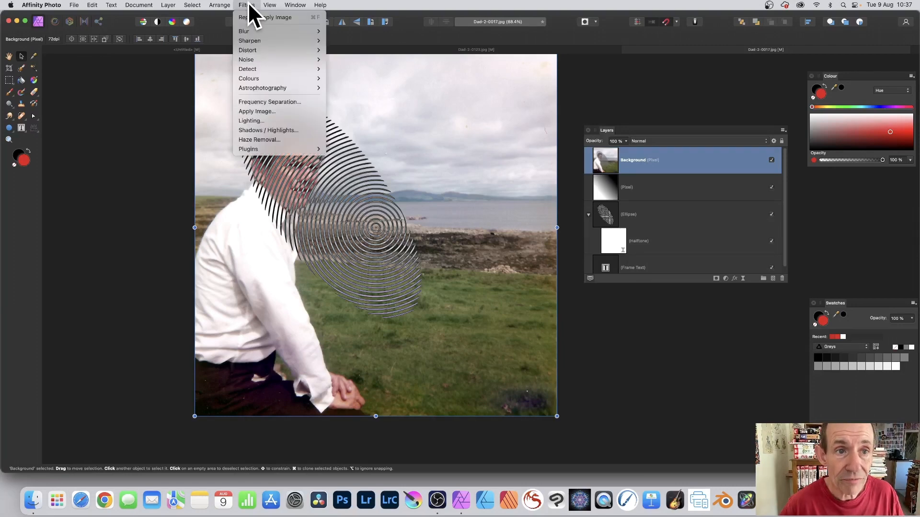
pyautogui.click(271, 18)
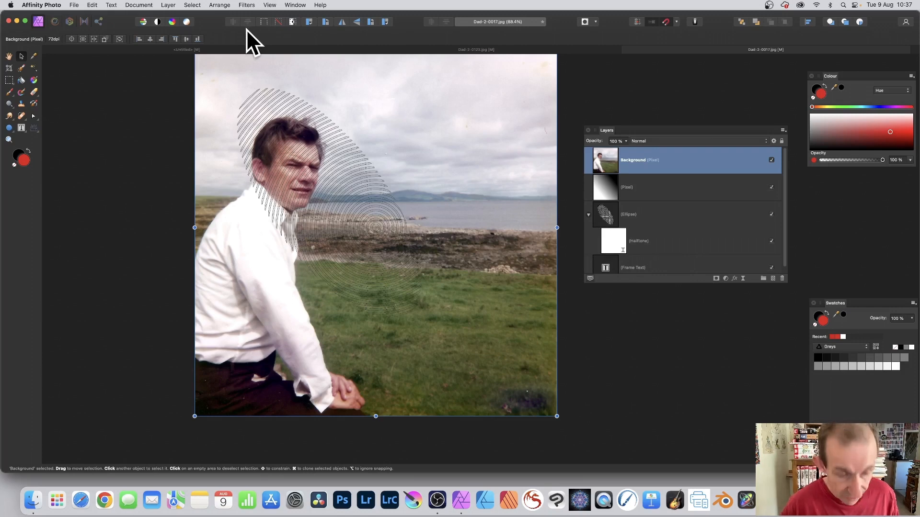
# Step: Fade the Apply Image result on the Background layer using the Screen blend mode
pyautogui.click(168, 4)
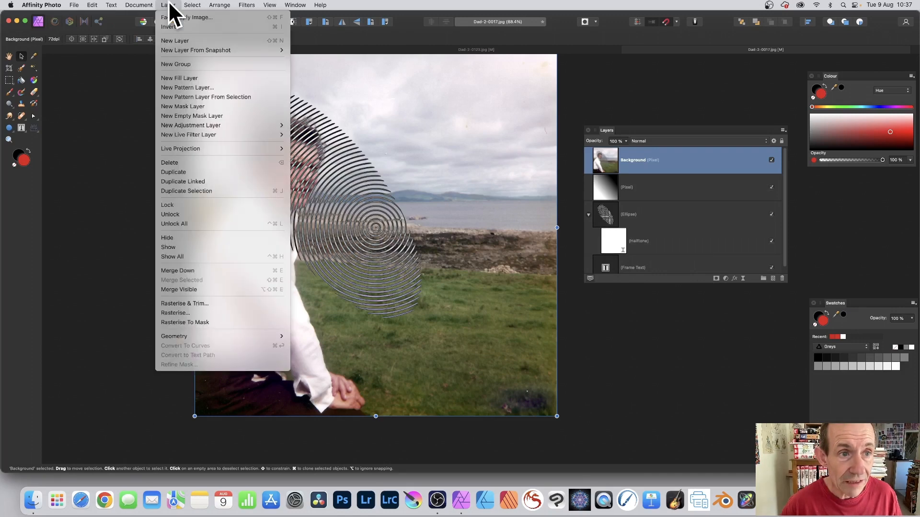
pyautogui.click(199, 17)
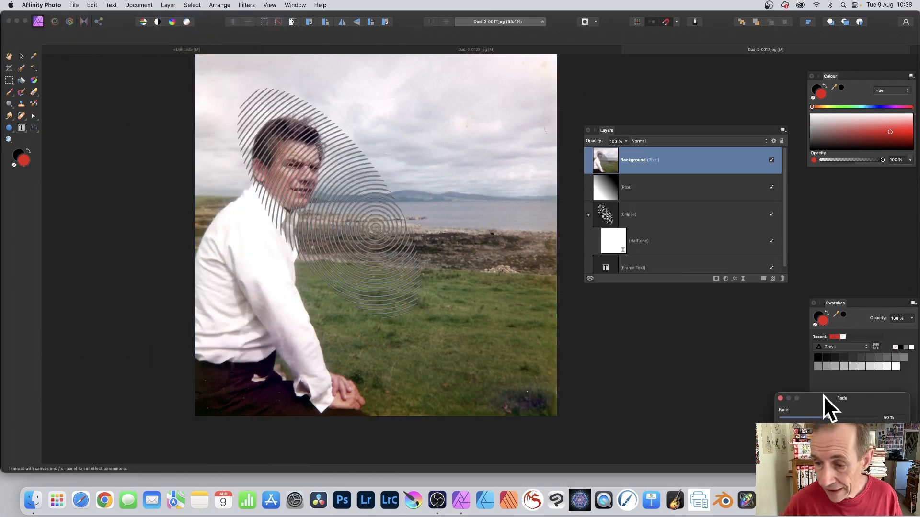
pyautogui.moveTo(823, 398); pyautogui.dragTo(427, 138)
pyautogui.click(428, 175)
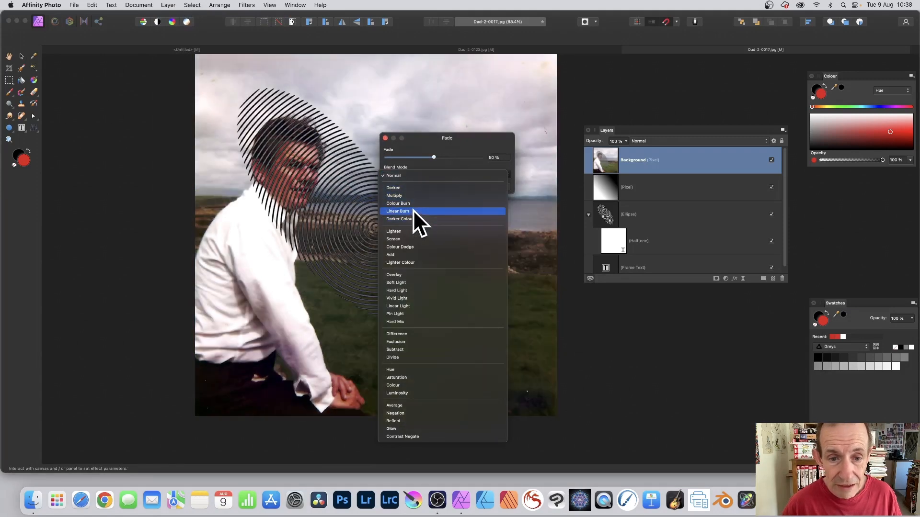
pyautogui.click(415, 238)
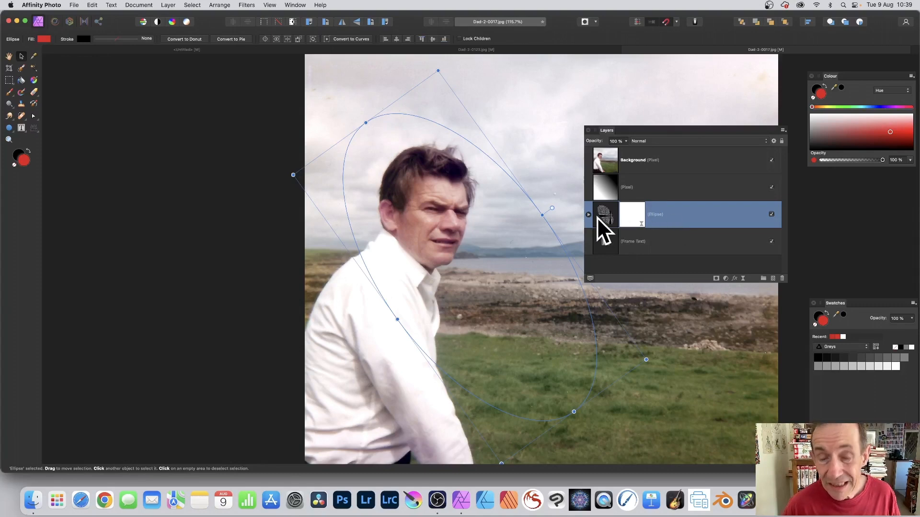
# Step: Make the ellipse narrower and rotate it clockwise so that it leans the other way across the photo
pyautogui.moveTo(542, 214); pyautogui.dragTo(502, 244)
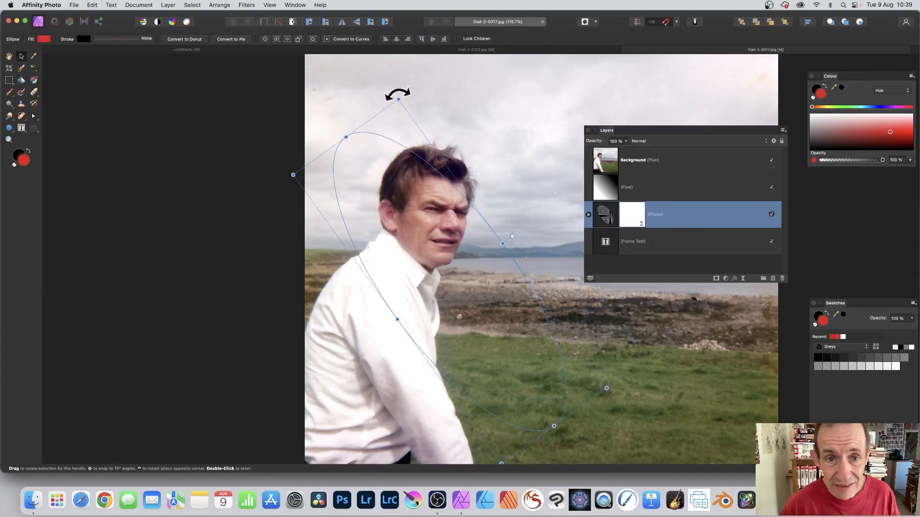
pyautogui.moveTo(396, 92); pyautogui.dragTo(499, 115)
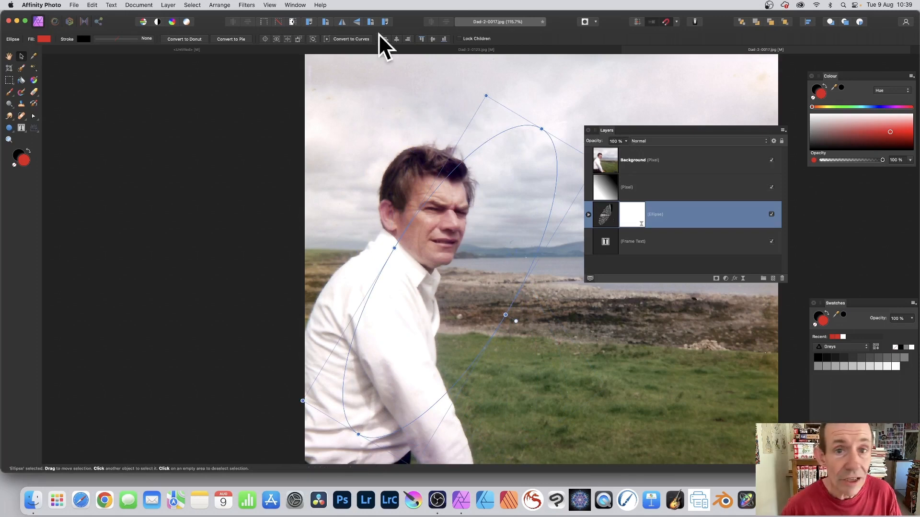
# Step: Convert the ellipse to curves, stretch its upper node towards the photo's upper-right corner and move its right-hand node slightly outward
pyautogui.click(349, 37)
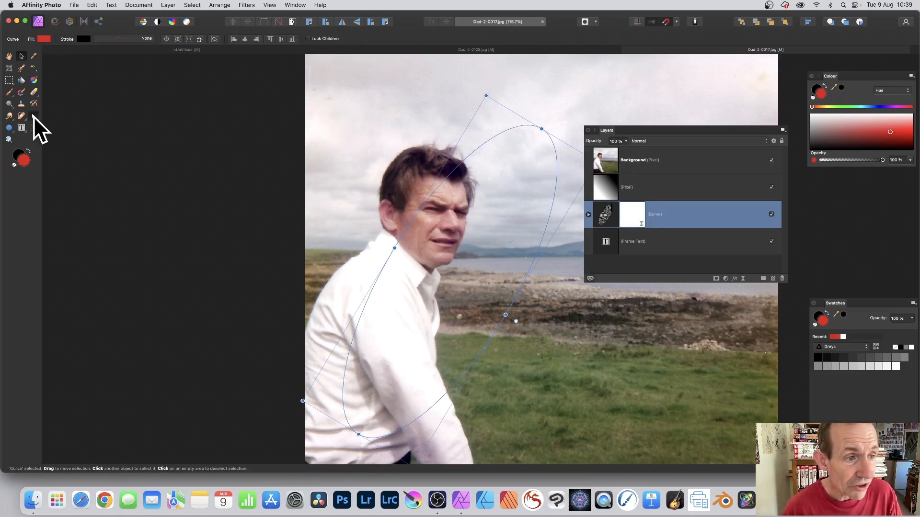
pyautogui.click(33, 116)
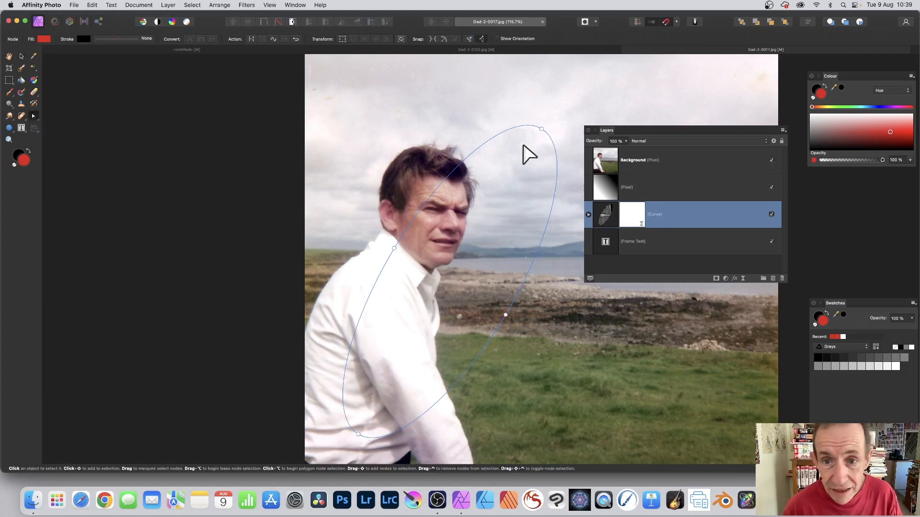
pyautogui.moveTo(541, 128); pyautogui.dragTo(685, 83)
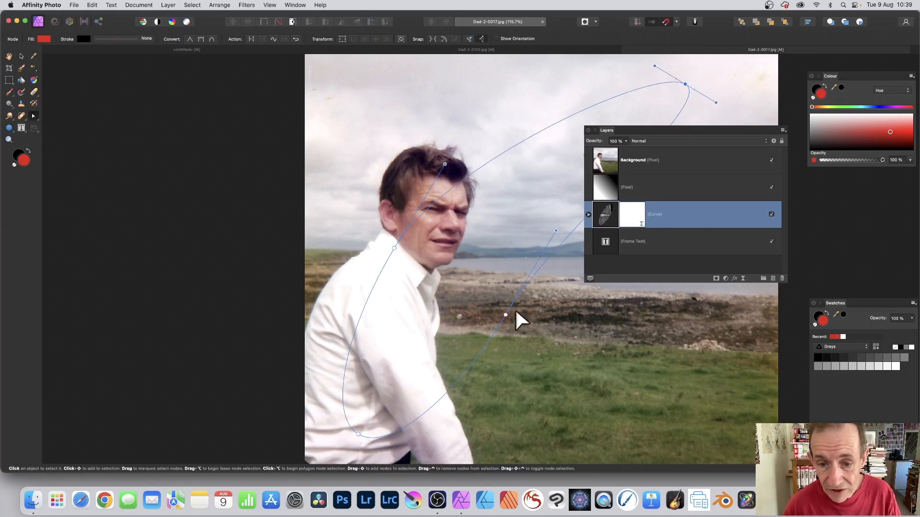
pyautogui.moveTo(505, 313); pyautogui.dragTo(541, 324)
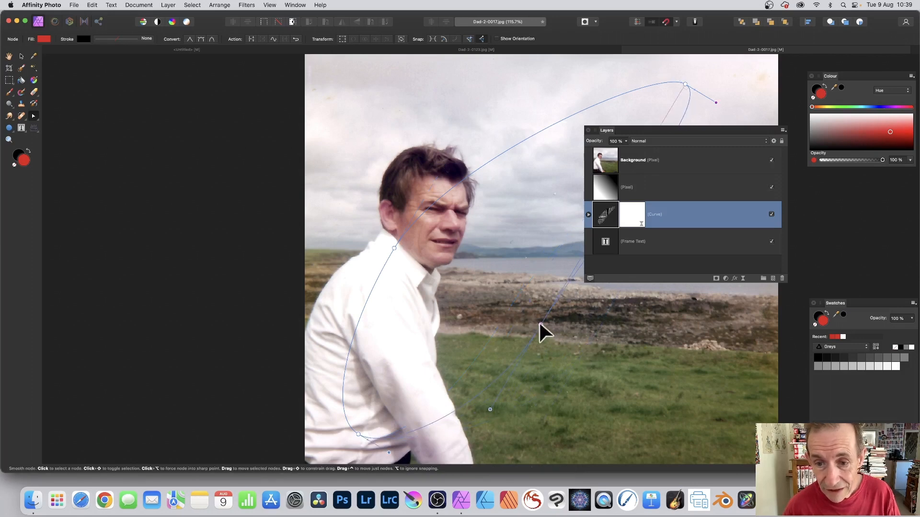
# Step: Set the curve layer's live halftone to a cell size of about 96 and a Line screen
pyautogui.click(589, 214)
pyautogui.click(616, 242)
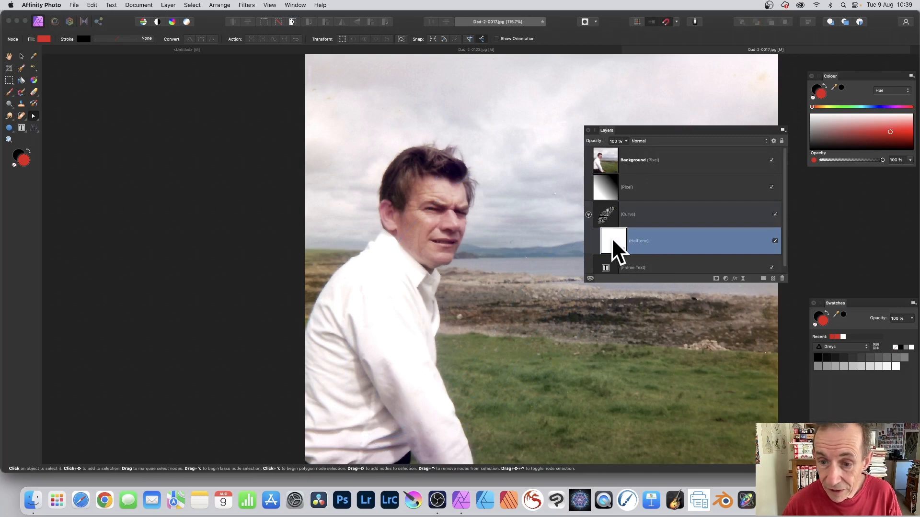
pyautogui.doubleClick(613, 240)
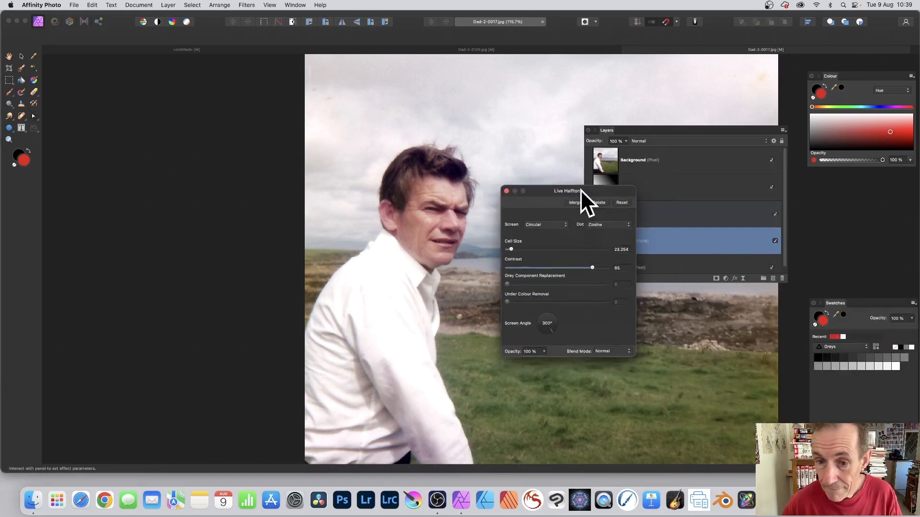
pyautogui.moveTo(455, 217); pyautogui.dragTo(467, 217)
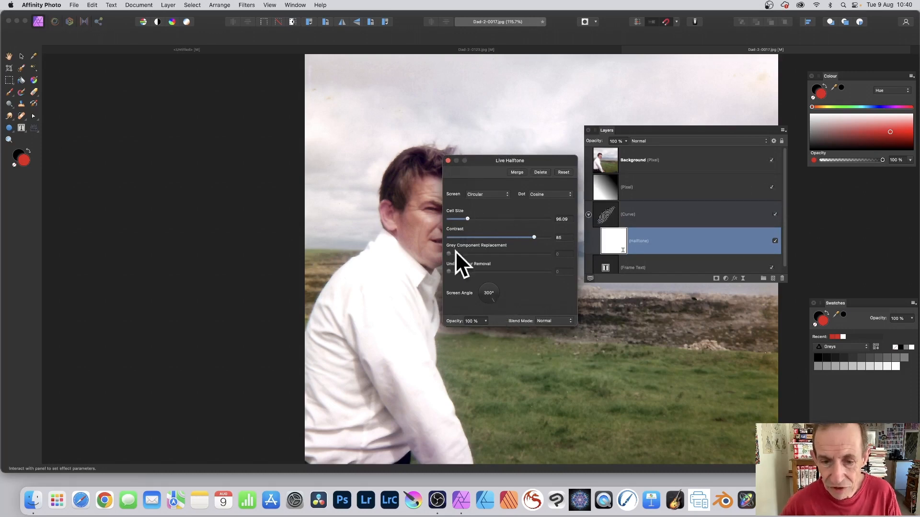
pyautogui.click(482, 189)
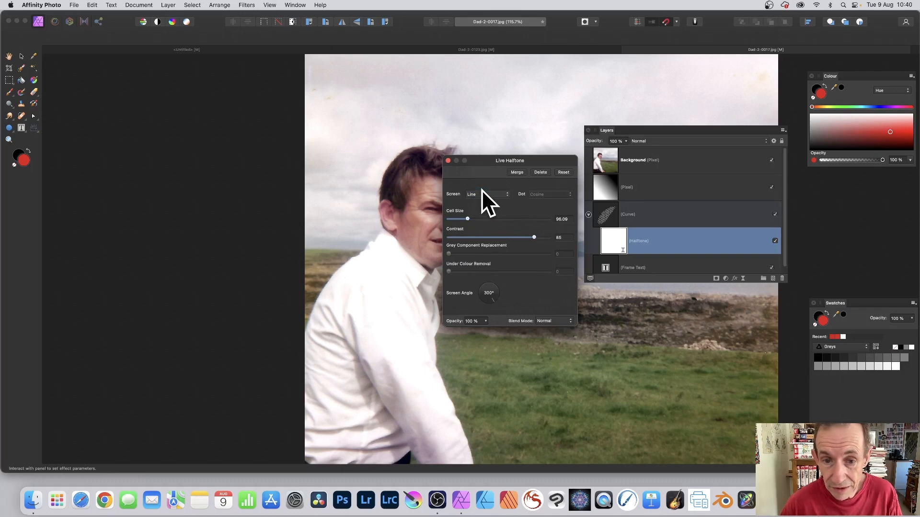
pyautogui.click(448, 161)
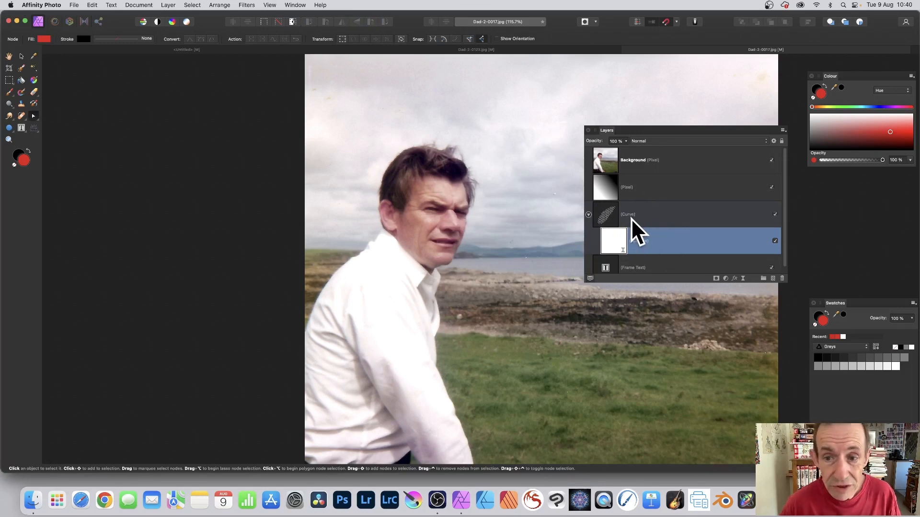
# Step: Open the Apply Image filter on the Background layer and use the halftone curve layer as its source
pyautogui.click(600, 160)
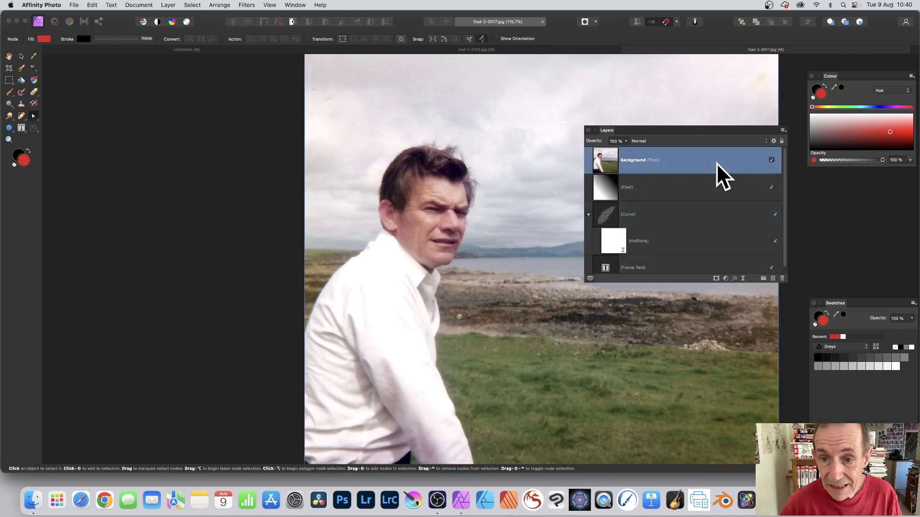
pyautogui.click(247, 5)
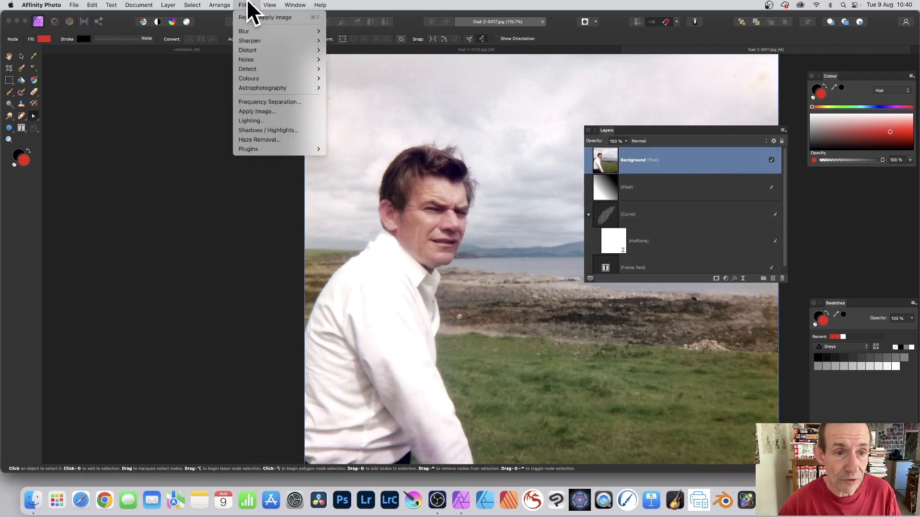
pyautogui.click(256, 111)
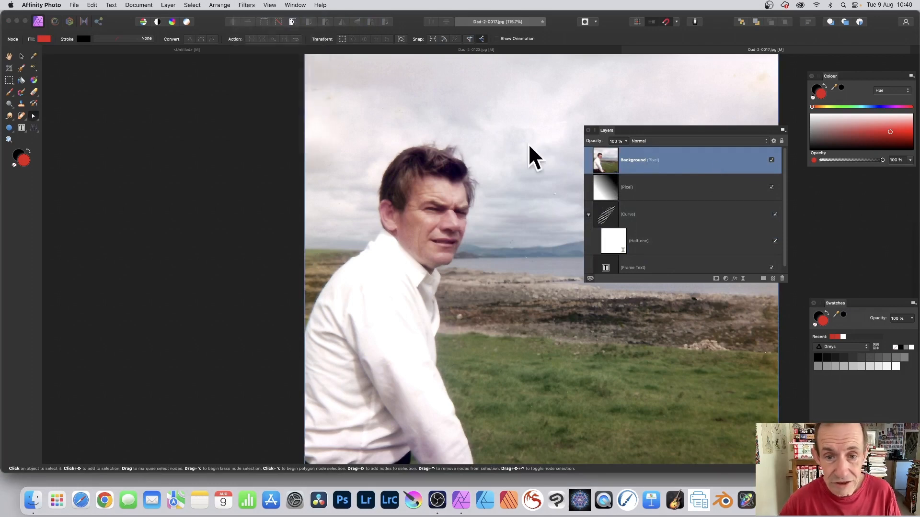
pyautogui.moveTo(825, 216); pyautogui.dragTo(414, 118)
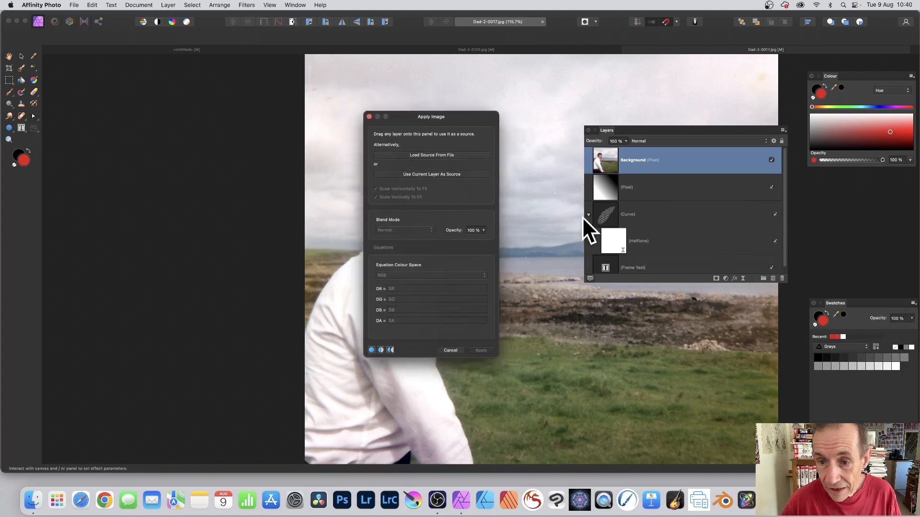
pyautogui.click(616, 216)
pyautogui.moveTo(608, 214); pyautogui.dragTo(540, 134)
pyautogui.click(646, 159)
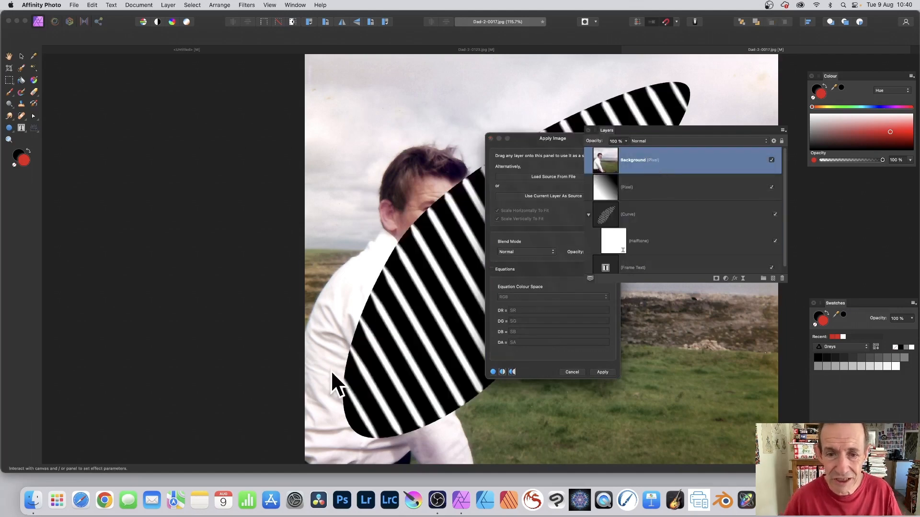
# Step: Apply the striped curve to the Background layer with the Overlay blend mode and repeat the Apply Image filter
pyautogui.click(563, 230)
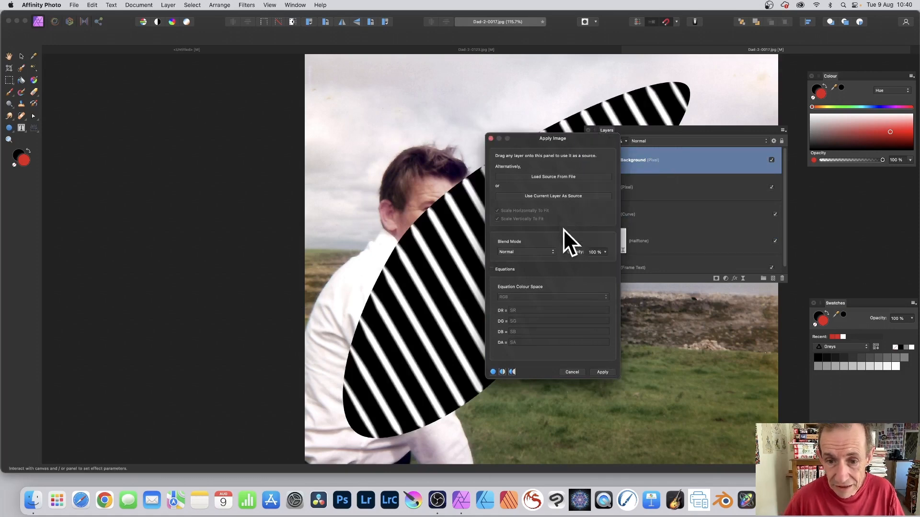
pyautogui.click(519, 252)
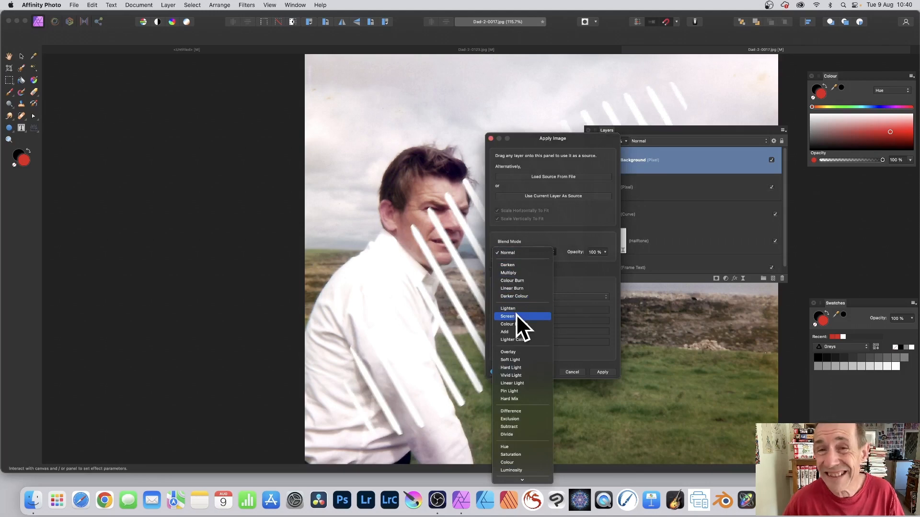
pyautogui.click(515, 353)
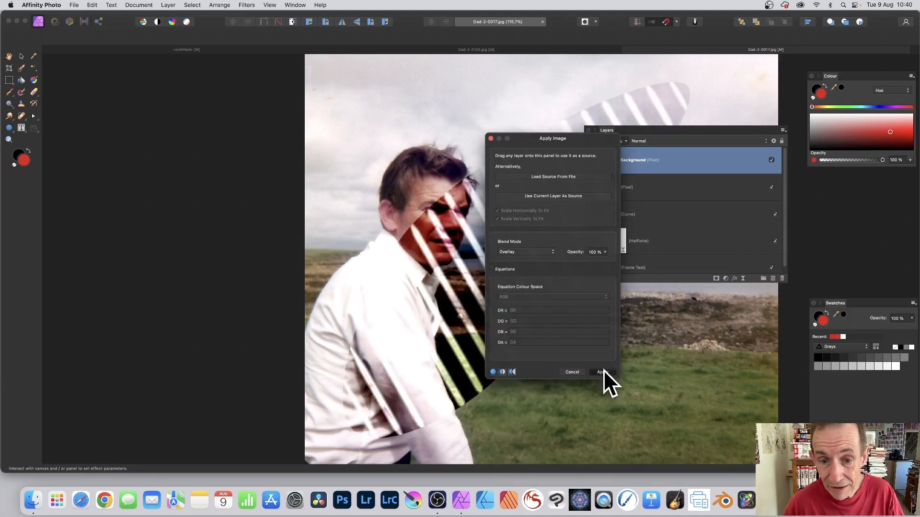
pyautogui.click(603, 369)
pyautogui.click(246, 6)
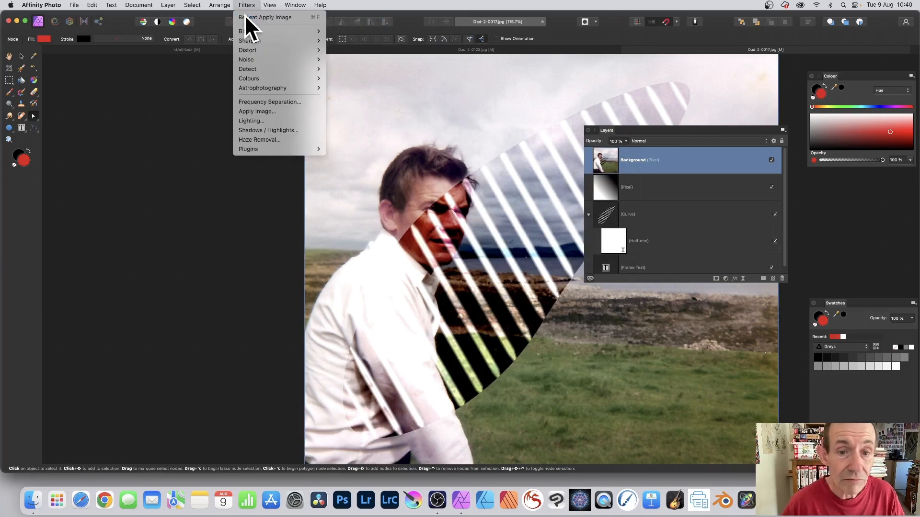
pyautogui.click(245, 15)
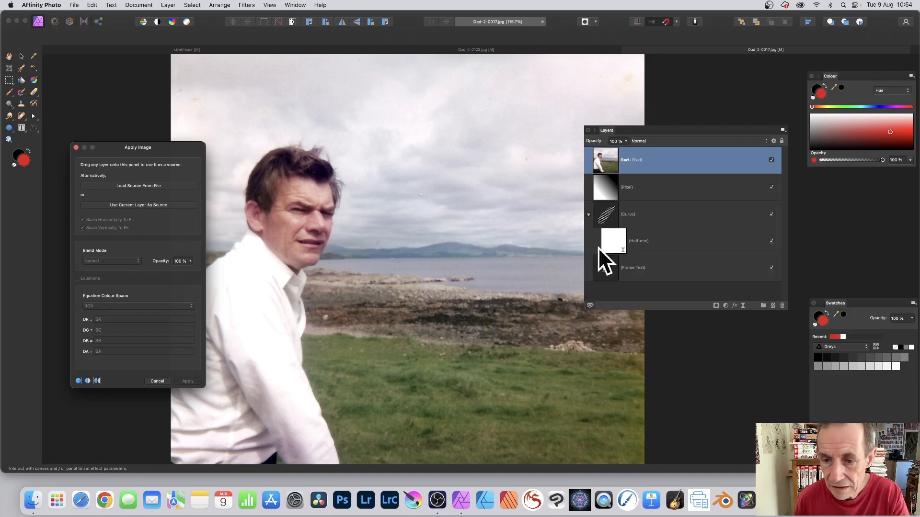
# Step: Use the frame text layer as the Apply Image source for the Dad photo layer
pyautogui.click(598, 268)
pyautogui.moveTo(607, 267); pyautogui.dragTo(148, 172)
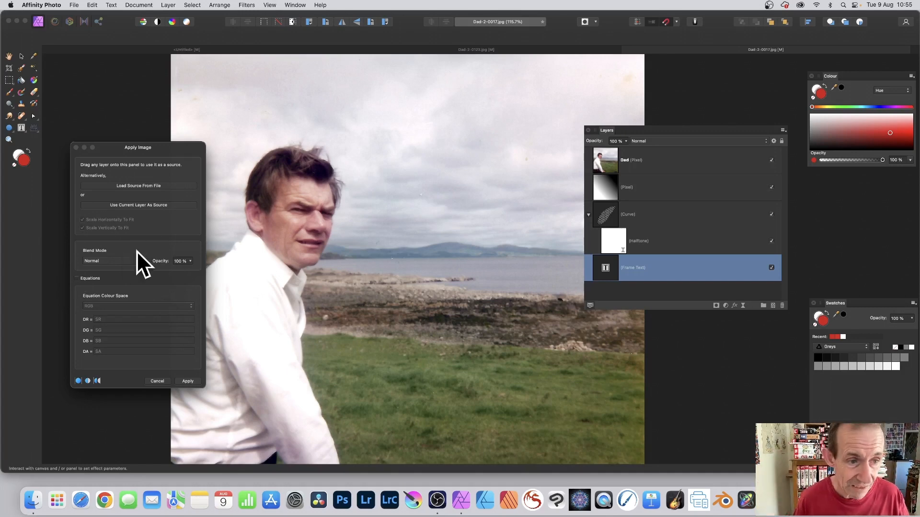
pyautogui.click(605, 157)
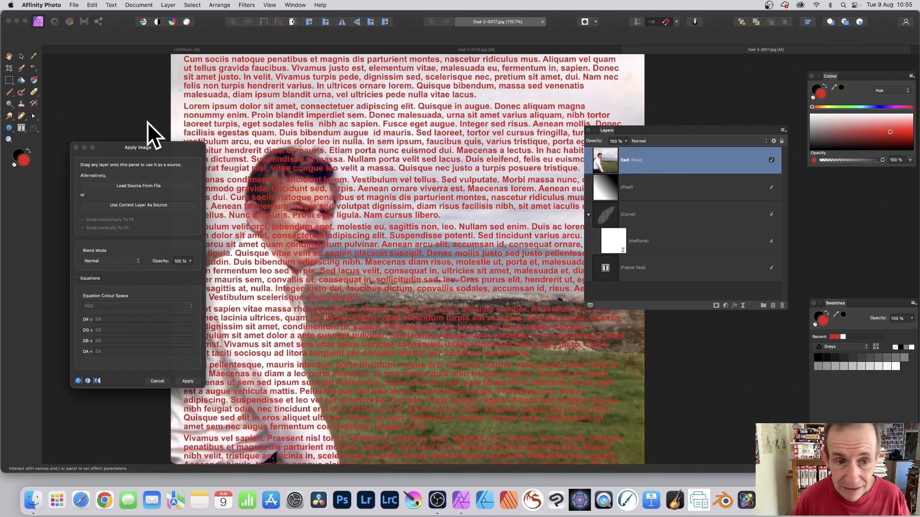
# Step: Set the blend mode of the applied text to Colour Burn
pyautogui.moveTo(161, 146); pyautogui.dragTo(173, 129)
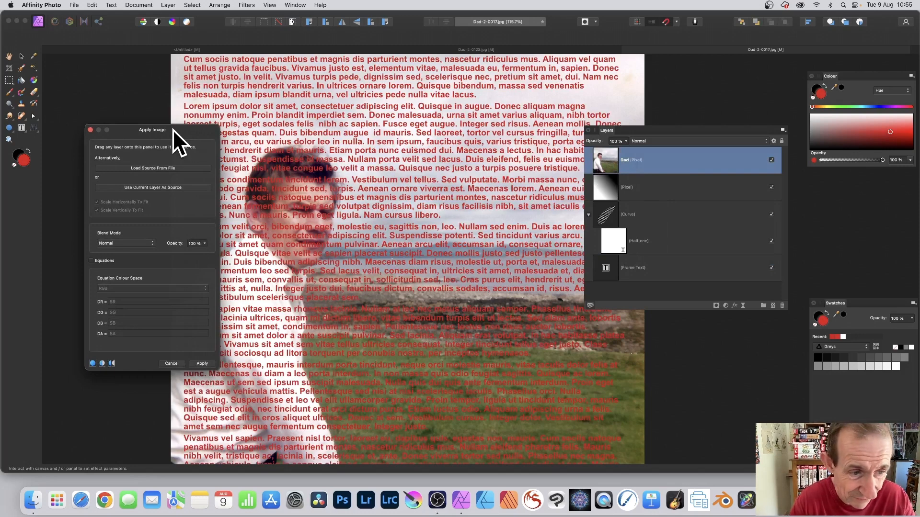
pyautogui.click(112, 242)
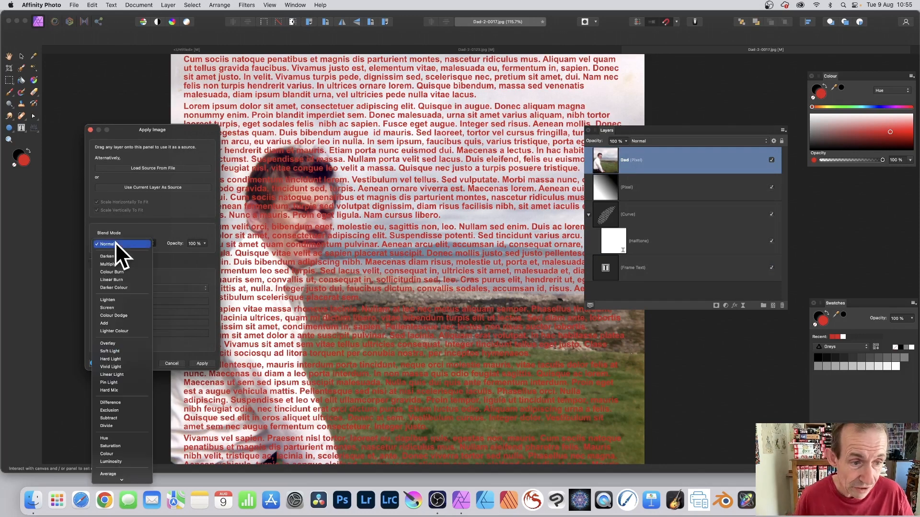
pyautogui.click(116, 272)
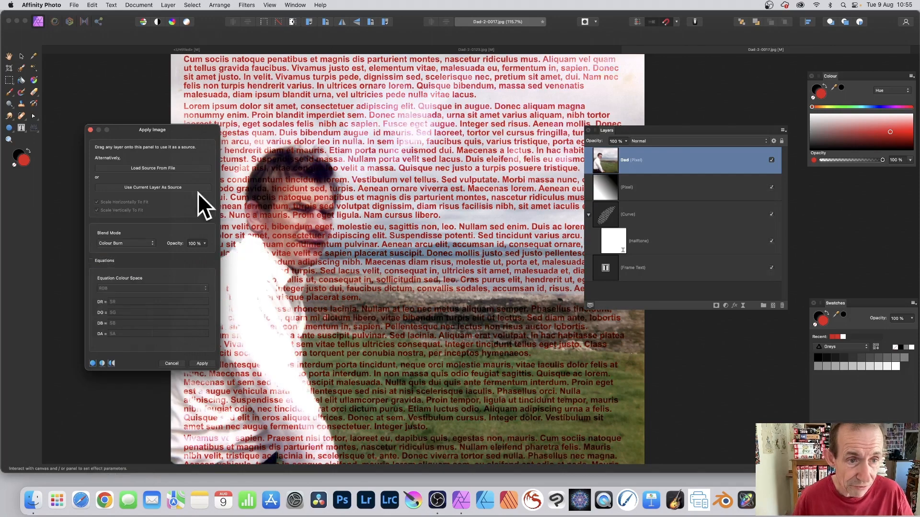
pyautogui.moveTo(160, 132); pyautogui.dragTo(533, 105)
pyautogui.click(497, 216)
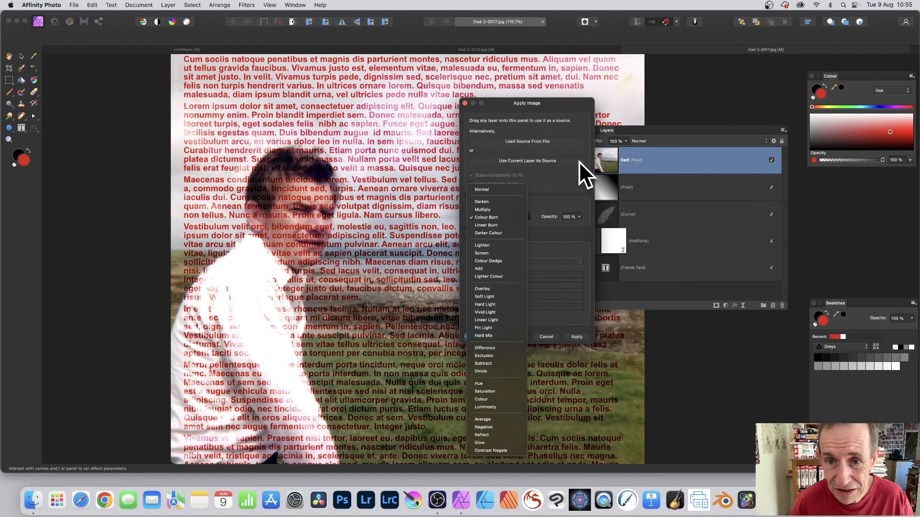
pyautogui.click(528, 124)
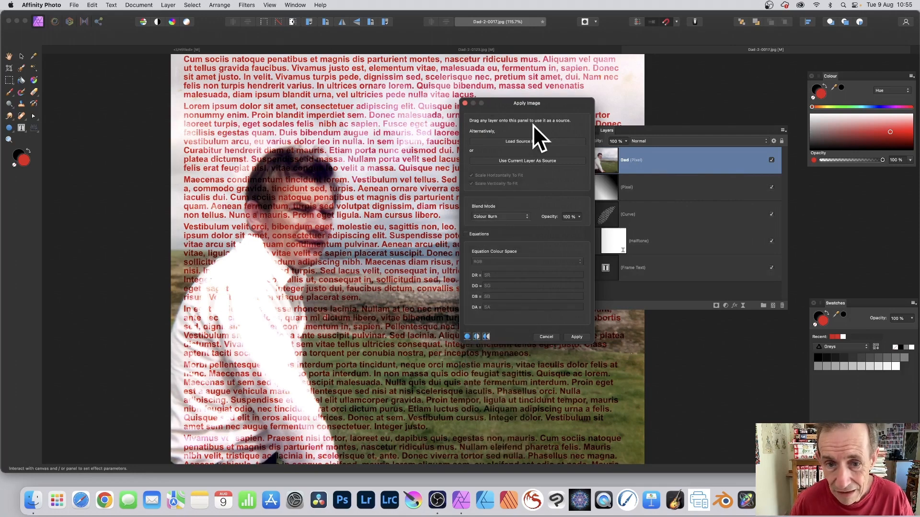
# Step: Enable the Apply Image equations and compare the preview with the gradient and curve layers beneath the photo hidden and shown
pyautogui.click(466, 234)
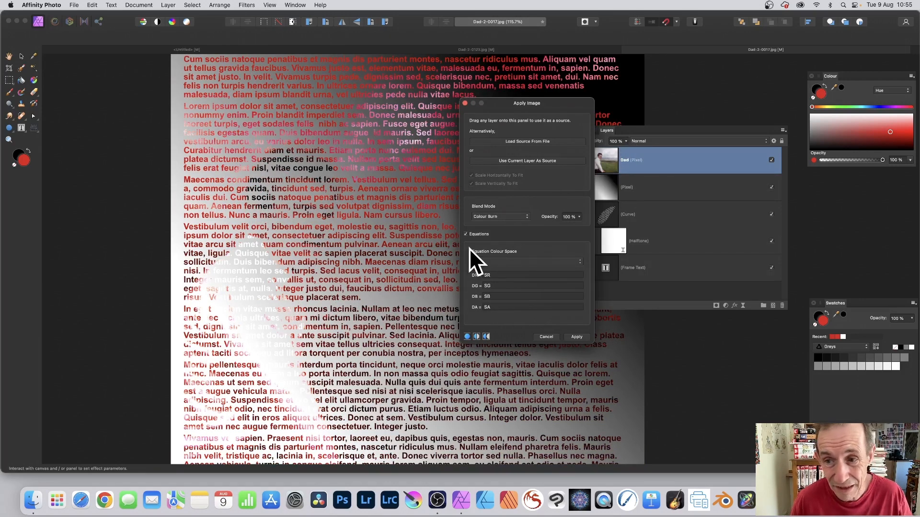
pyautogui.click(772, 187)
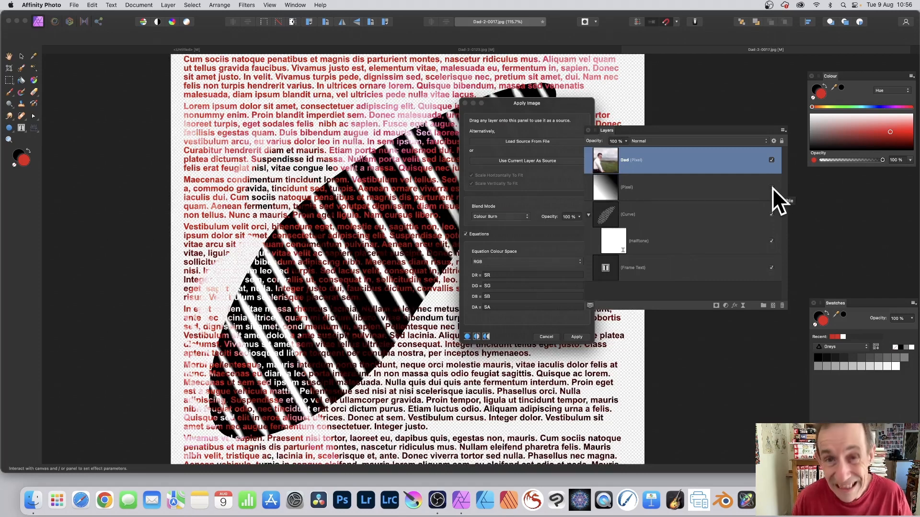
pyautogui.click(772, 187)
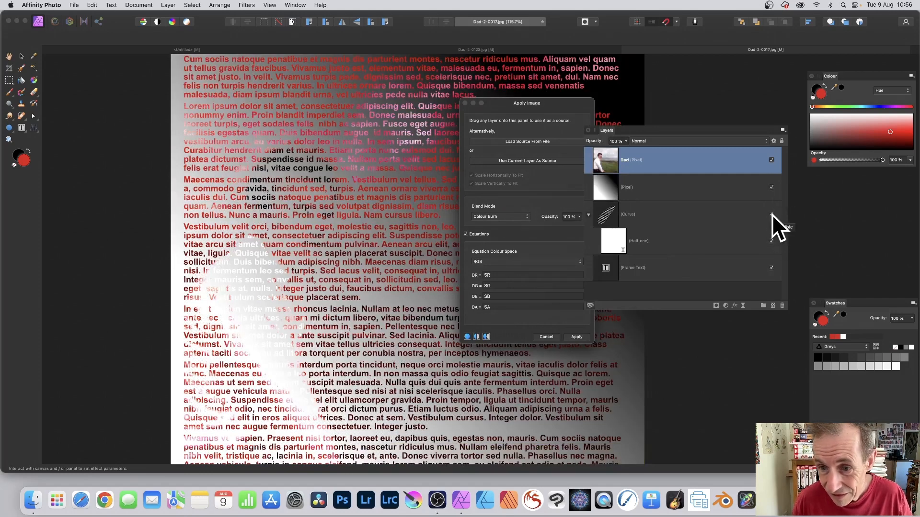
pyautogui.click(772, 214)
pyautogui.click(771, 189)
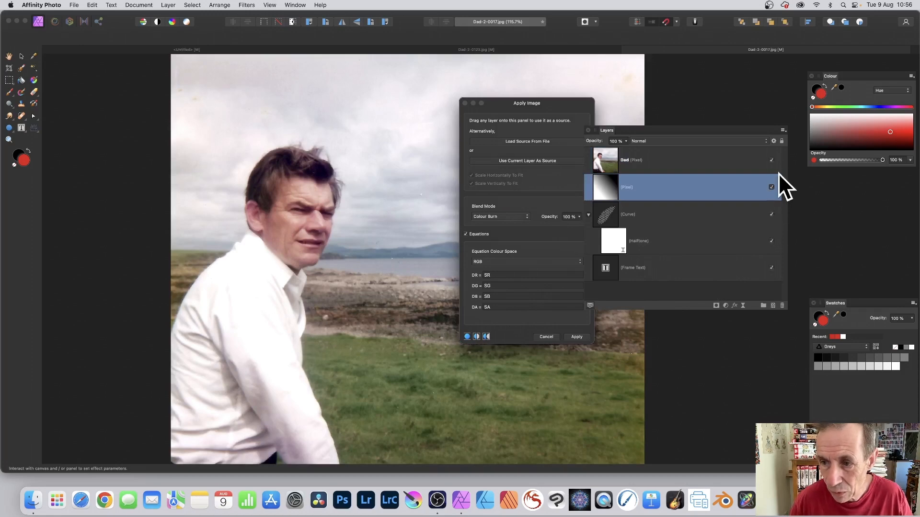
pyautogui.click(538, 123)
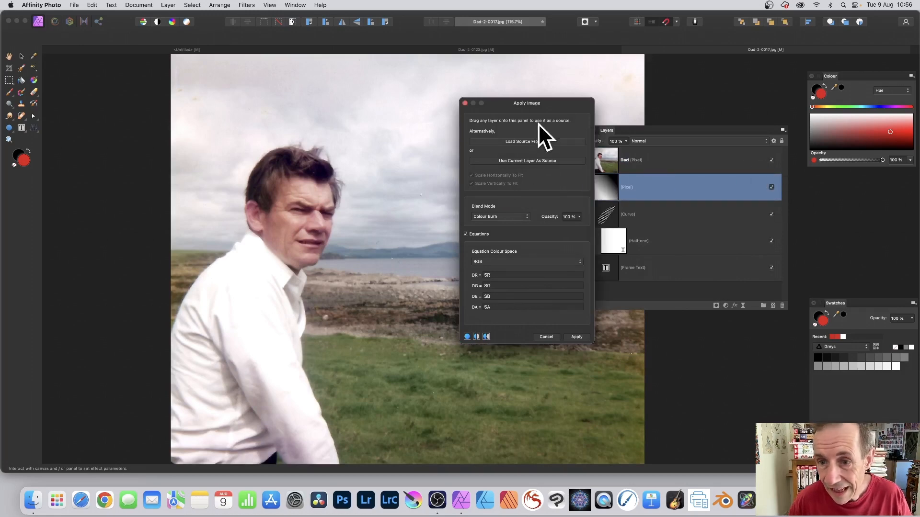
pyautogui.click(637, 161)
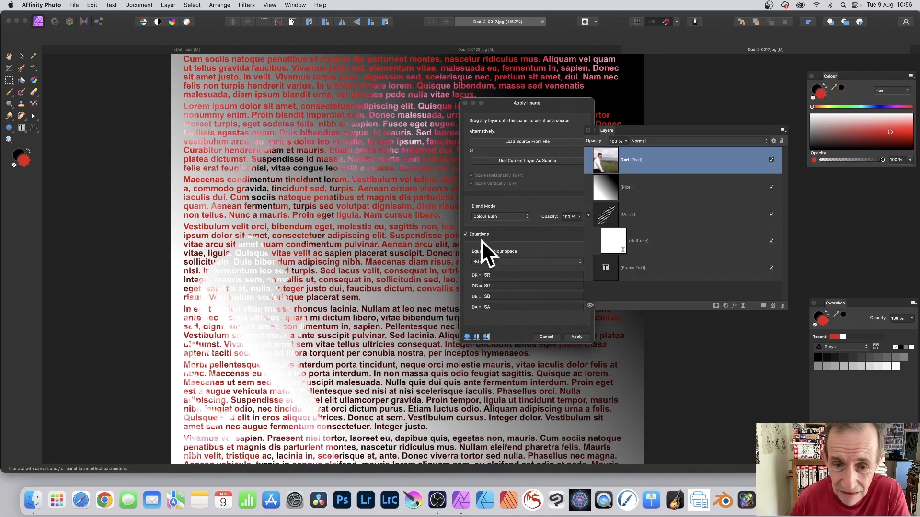
# Step: Switch the equations off and on, and try the Greyscale and CMYK equation colour spaces before returning to RGB
pyautogui.click(465, 235)
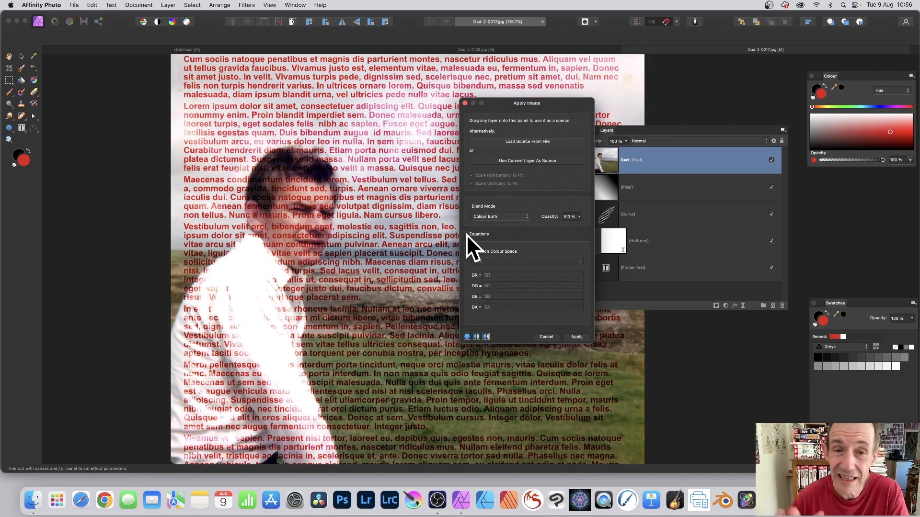
pyautogui.click(466, 234)
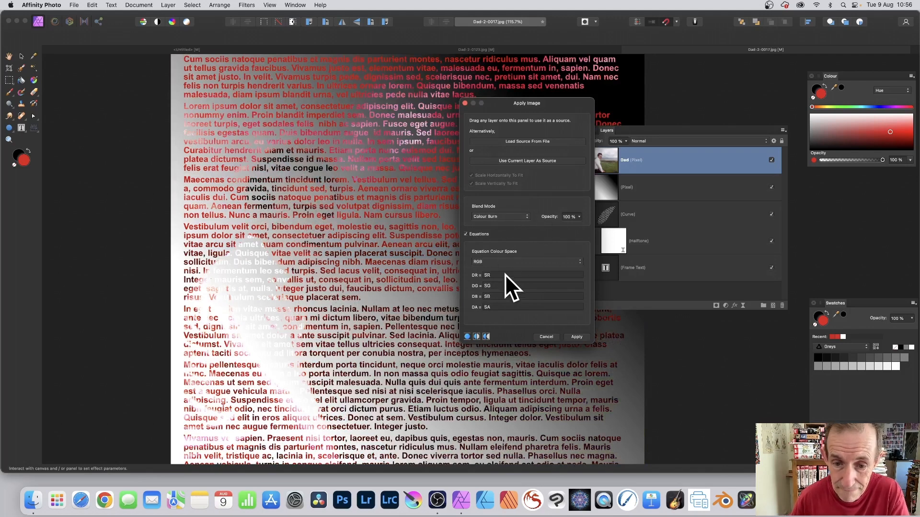
pyautogui.click(501, 263)
pyautogui.click(499, 269)
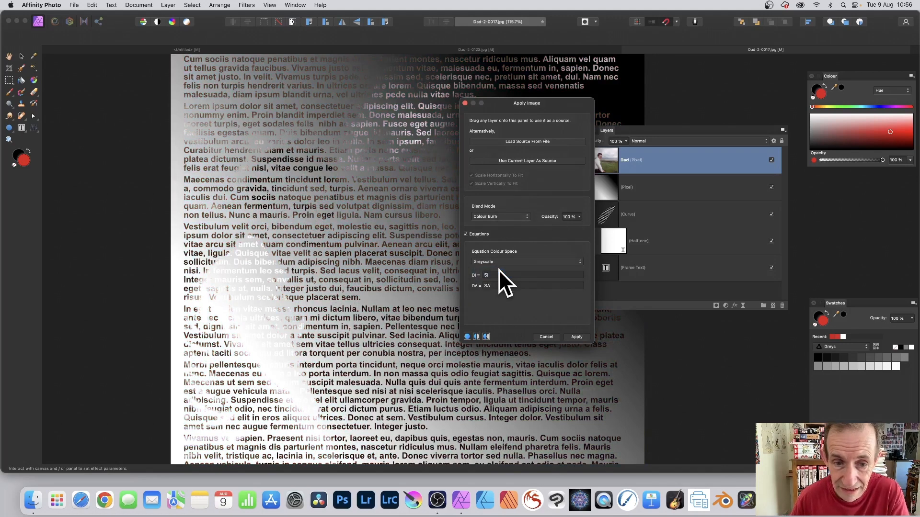
pyautogui.click(496, 262)
pyautogui.click(496, 269)
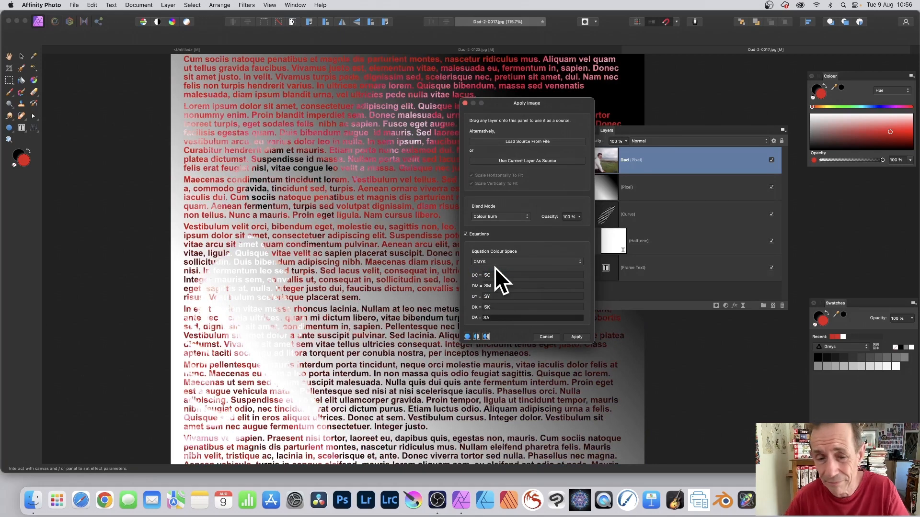
pyautogui.click(493, 262)
pyautogui.click(488, 247)
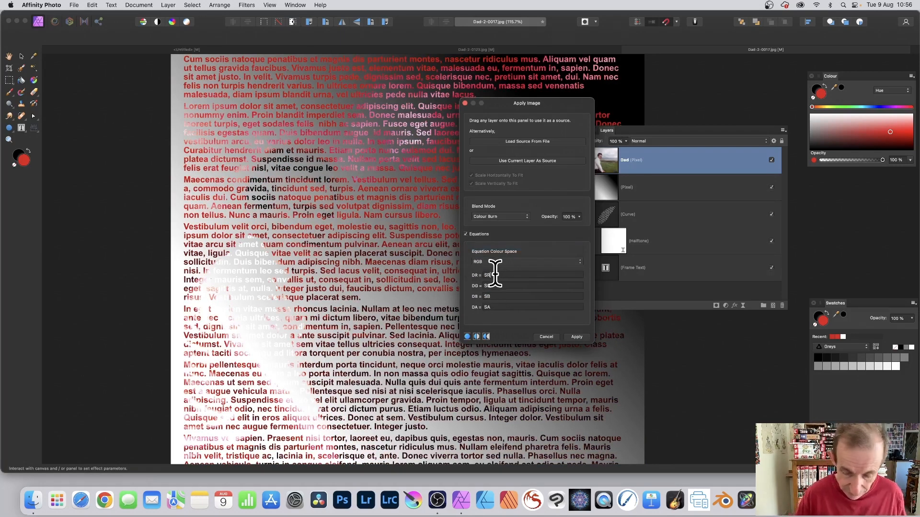
# Step: Set the red channel equation DR to SR+SG
pyautogui.click(495, 274)
pyautogui.write('+SG')
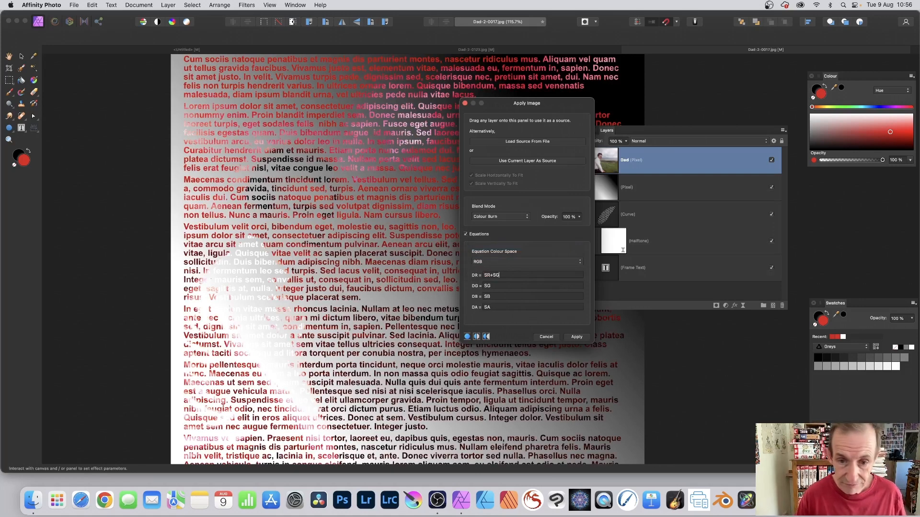
pyautogui.press('Tab')
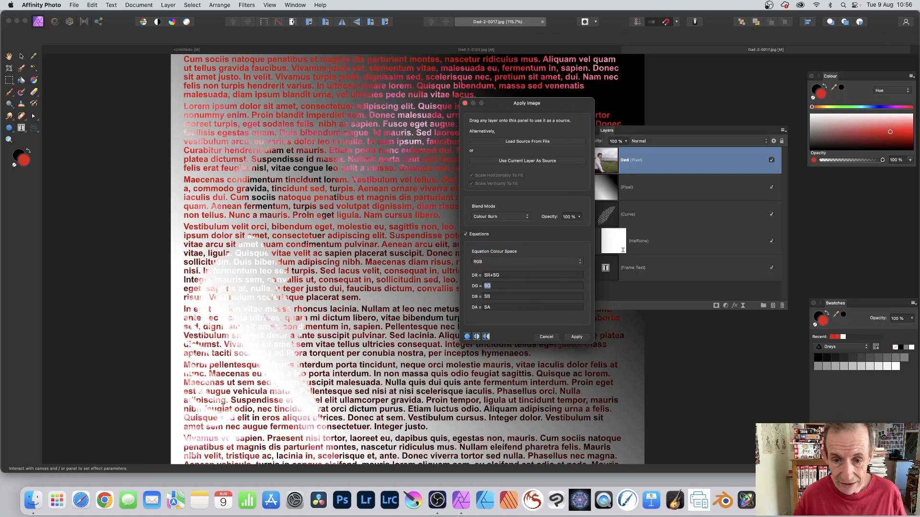
# Step: Change the red channel equation DR to SR+DG and set the source's blend mode to Normal
pyautogui.click(501, 275)
pyautogui.press('BackSpace')
pyautogui.press('BackSpace')
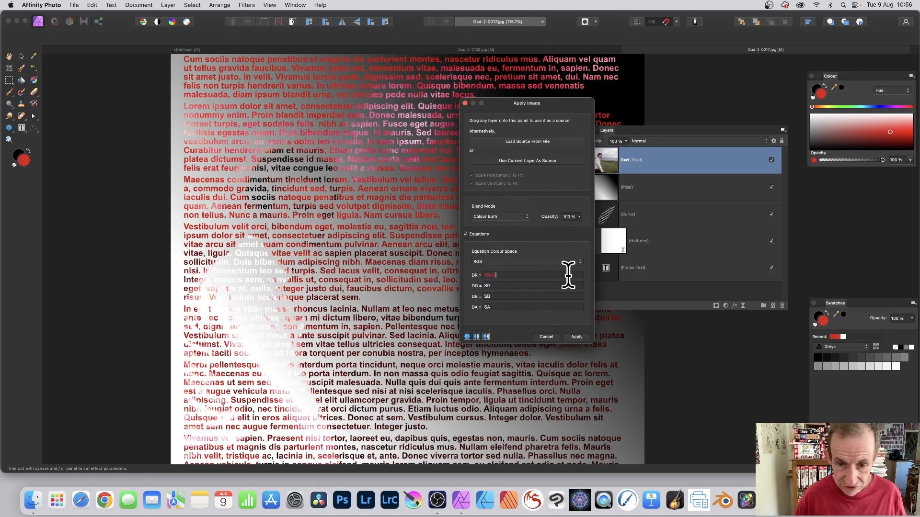
pyautogui.write('DG')
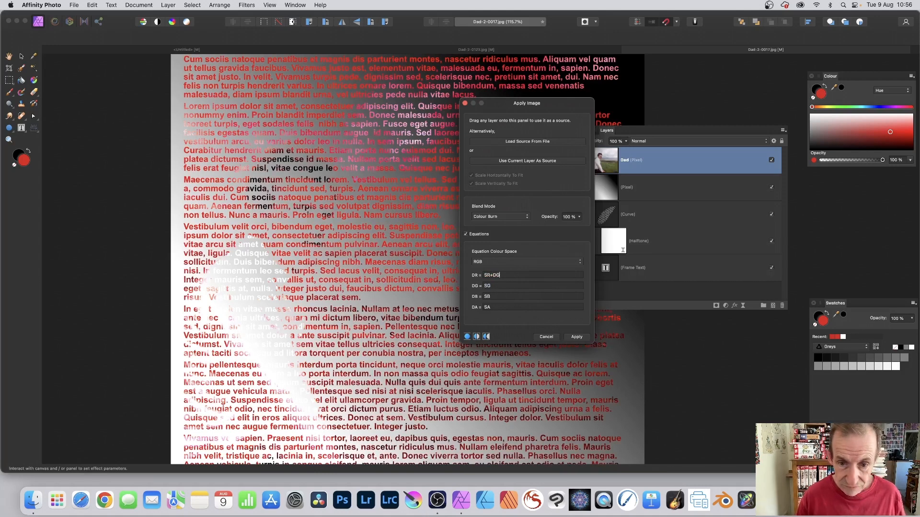
pyautogui.click(493, 214)
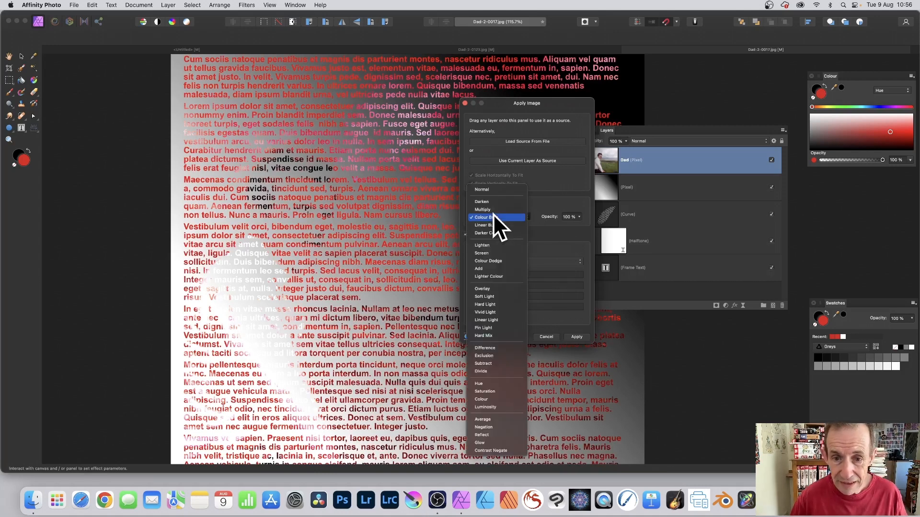
pyautogui.click(493, 189)
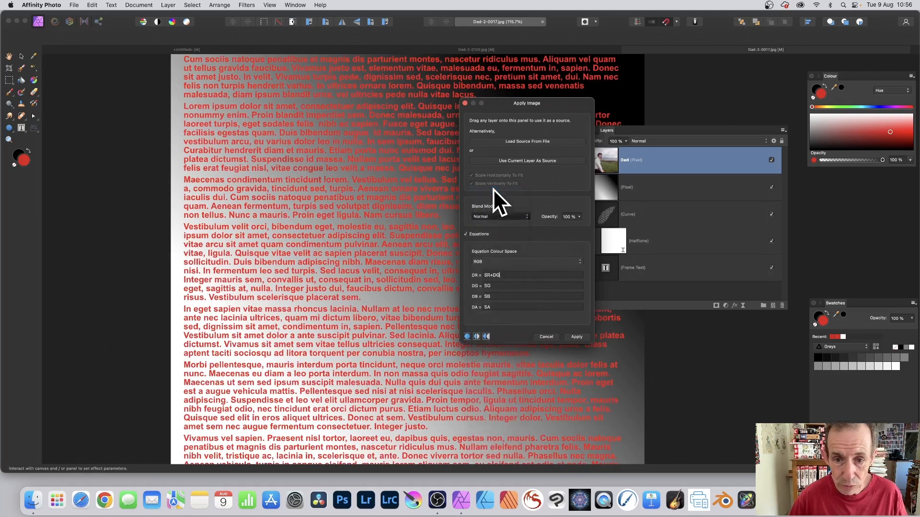
# Step: Set the green channel equation DG to SG-0.4
pyautogui.click(497, 286)
pyautogui.write('-0')
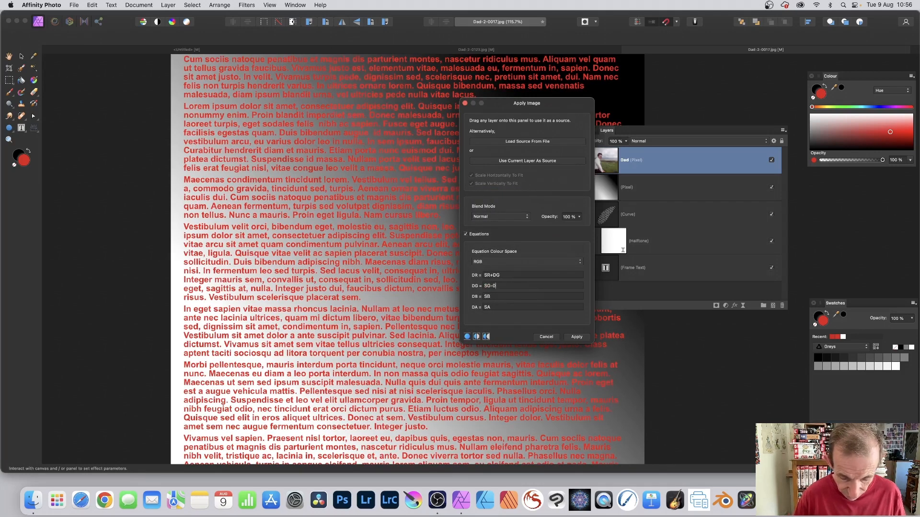
pyautogui.write('.4')
pyautogui.press('Tab')
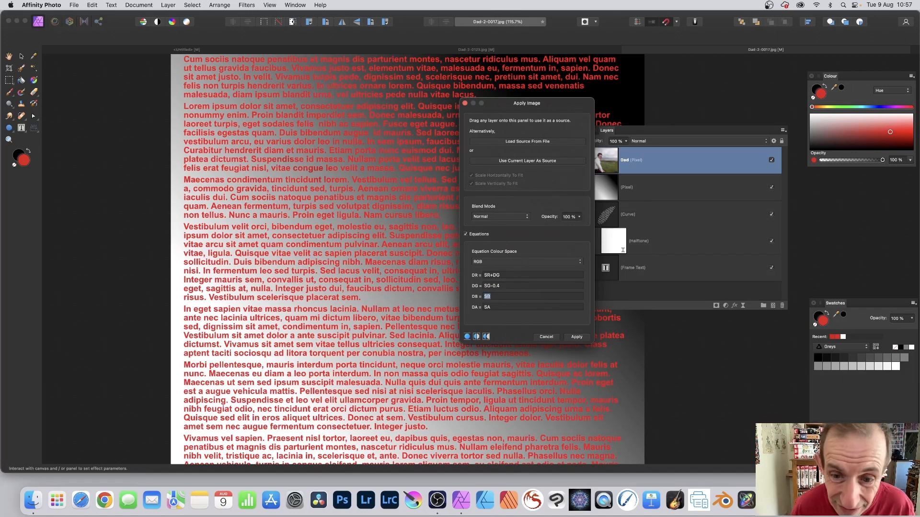
# Step: Set the red channel equation DR to SR-0.6
pyautogui.click(499, 275)
pyautogui.press('BackSpace')
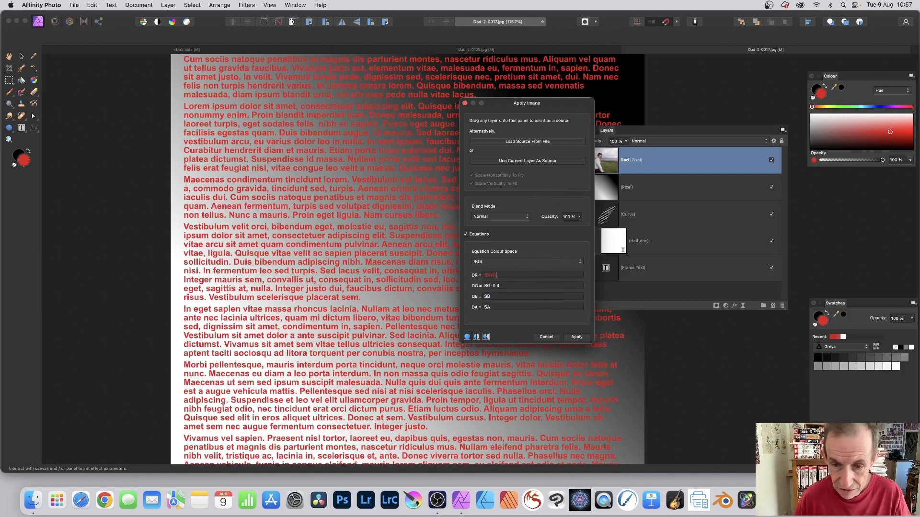
pyautogui.press('BackSpace')
pyautogui.press('BackSpace')
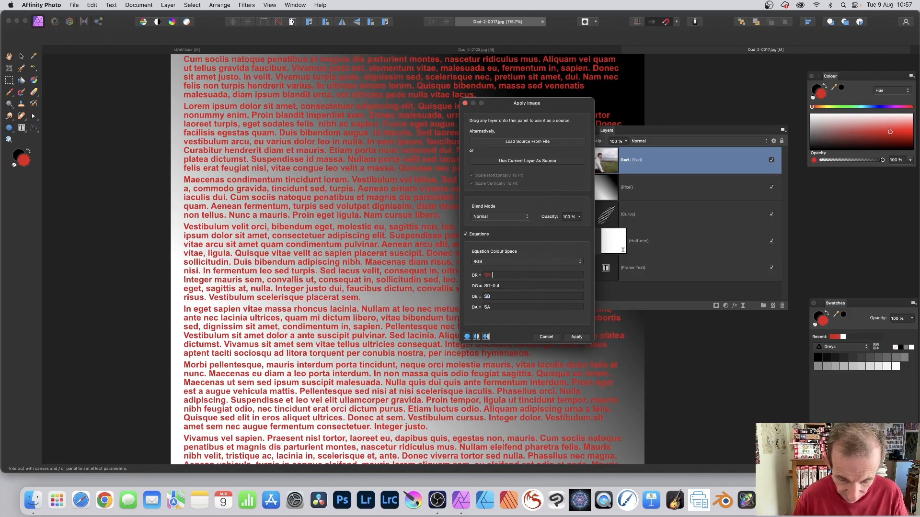
pyautogui.write('-0.6')
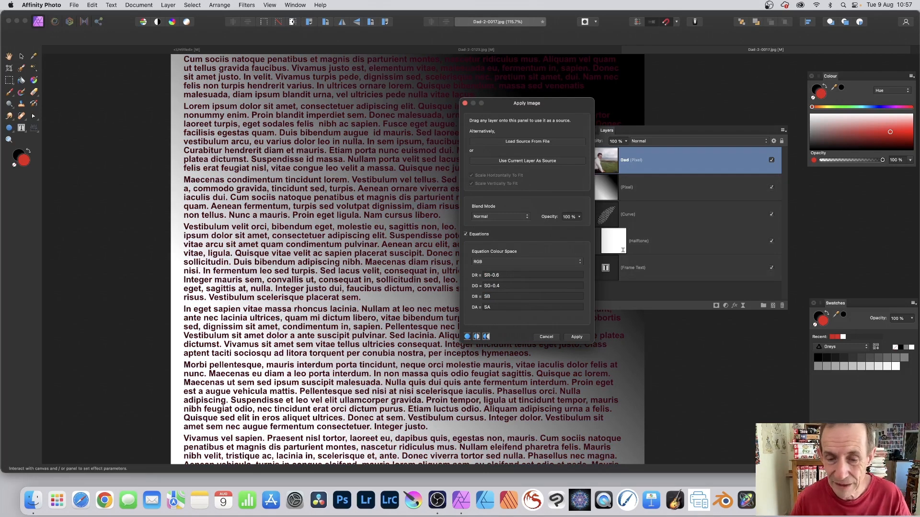
# Step: Set the blend mode to Screen, switch the equations off and apply the text source to the photo
pyautogui.click(493, 217)
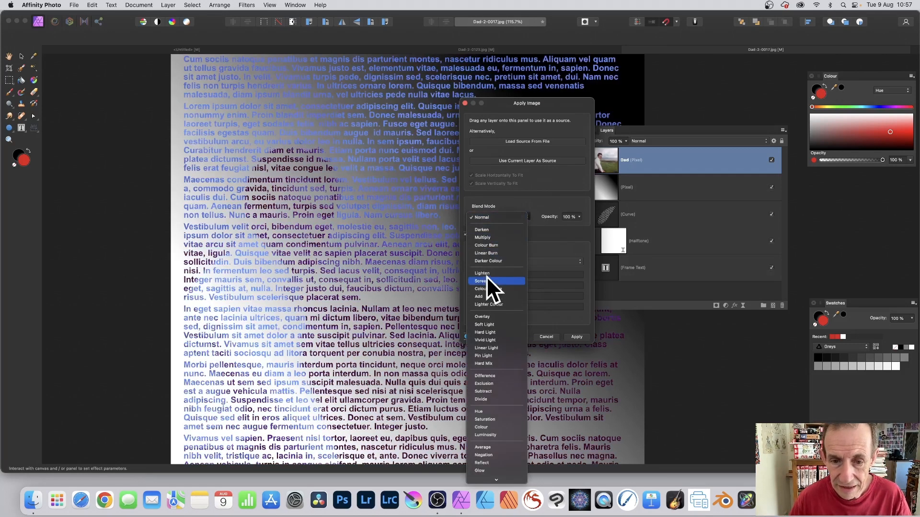
pyautogui.click(485, 278)
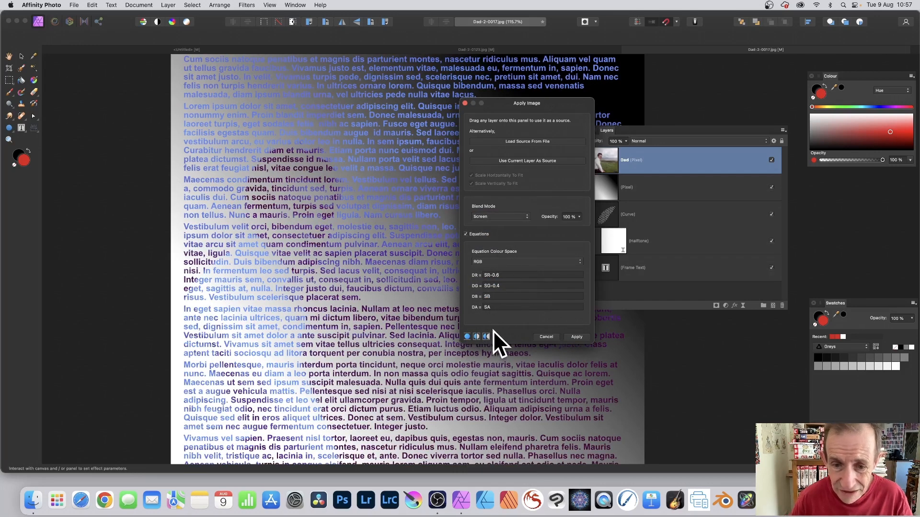
pyautogui.click(466, 234)
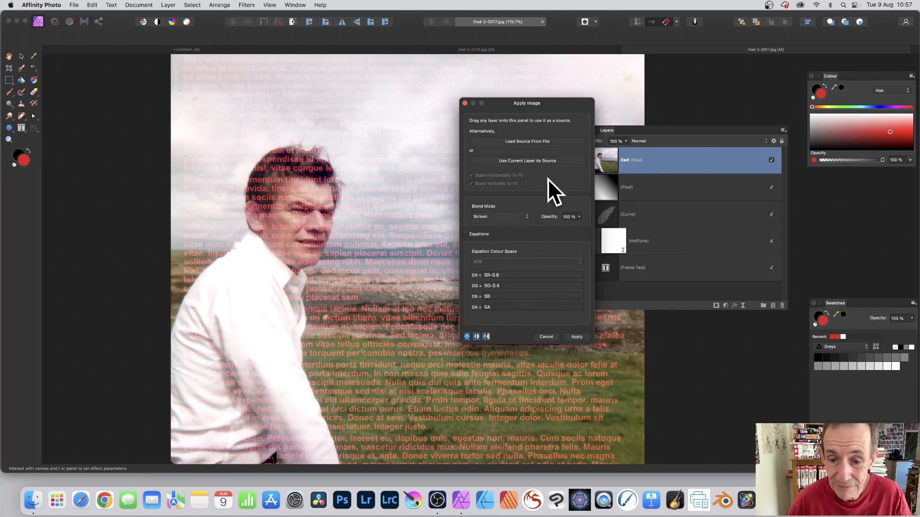
pyautogui.click(577, 337)
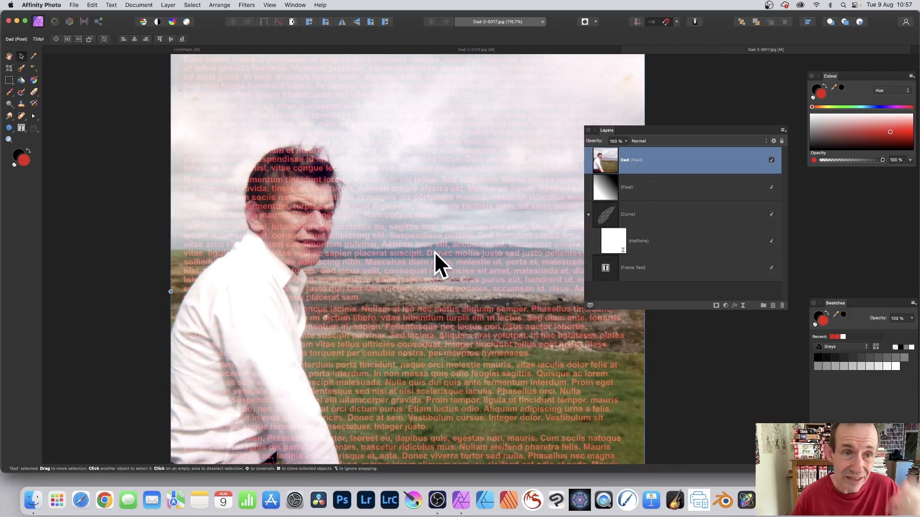
# Step: Repeat the last Apply Image filter four times on the photo layer
pyautogui.click(244, 5)
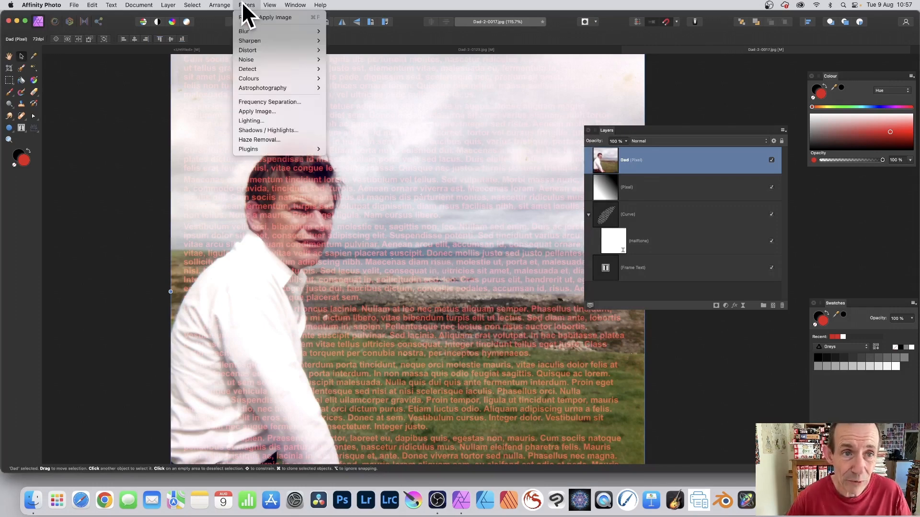
pyautogui.click(244, 17)
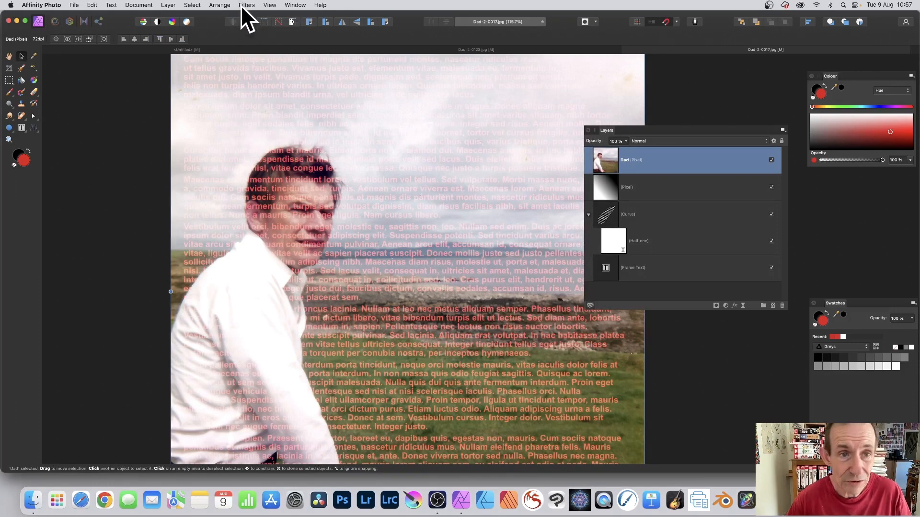
pyautogui.click(244, 3)
pyautogui.click(244, 16)
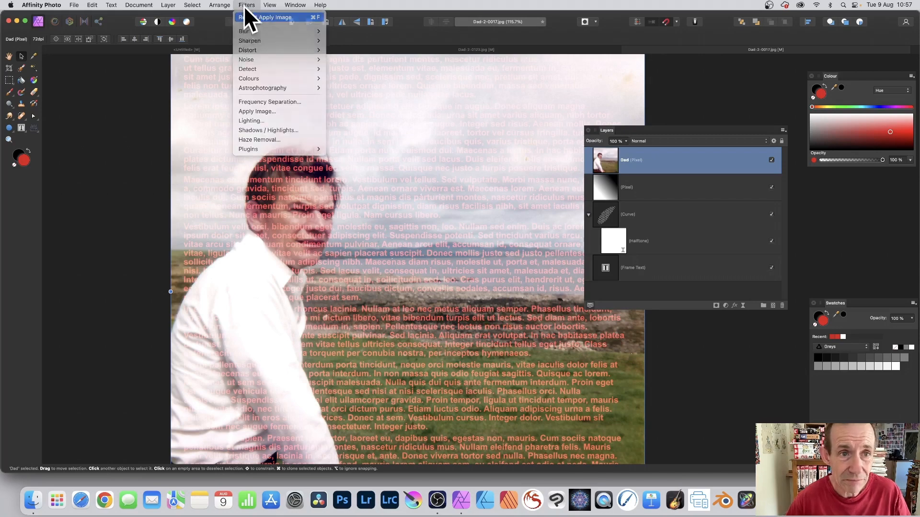
pyautogui.click(244, 4)
pyautogui.click(243, 10)
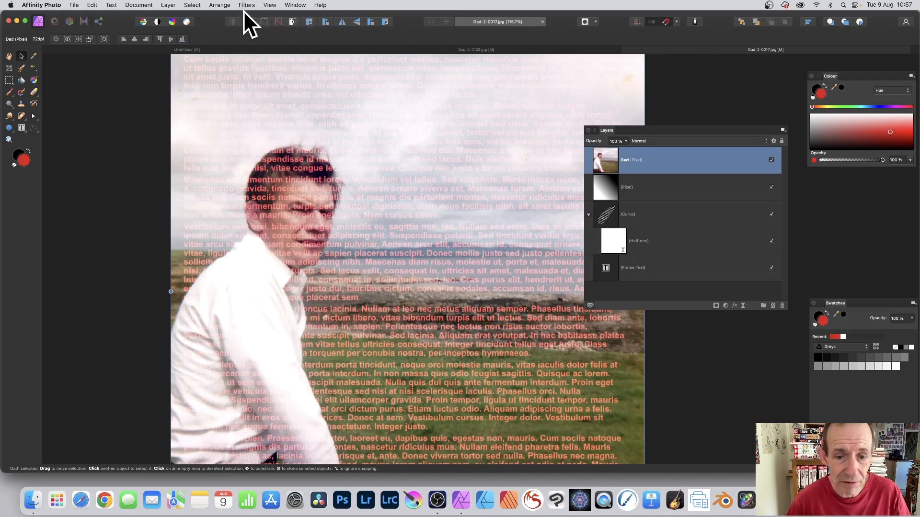
pyautogui.click(244, 5)
pyautogui.click(245, 13)
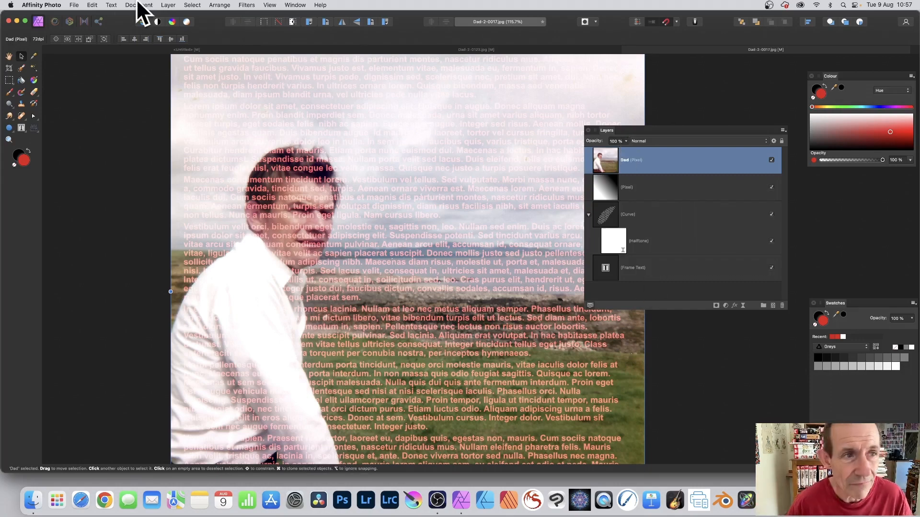
# Step: Fade the last Apply Image result to 28 % with the Linear Burn blend mode
pyautogui.click(170, 5)
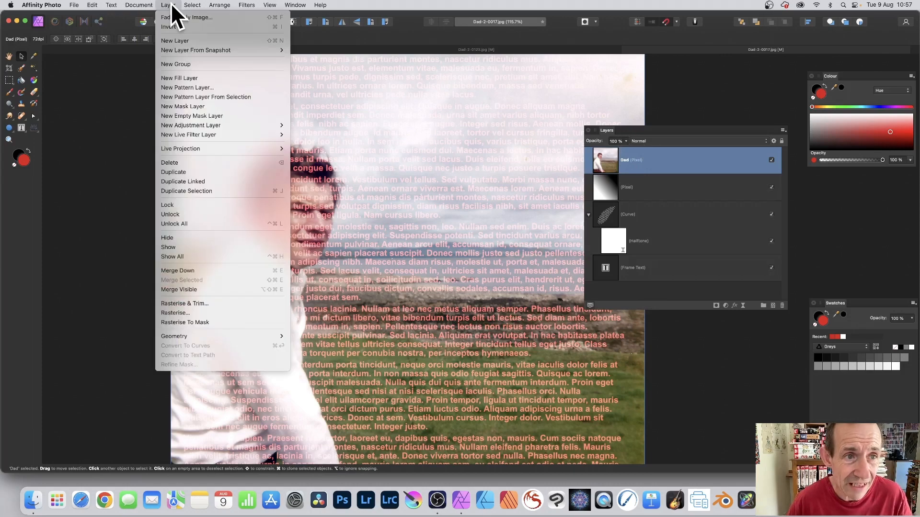
pyautogui.click(198, 19)
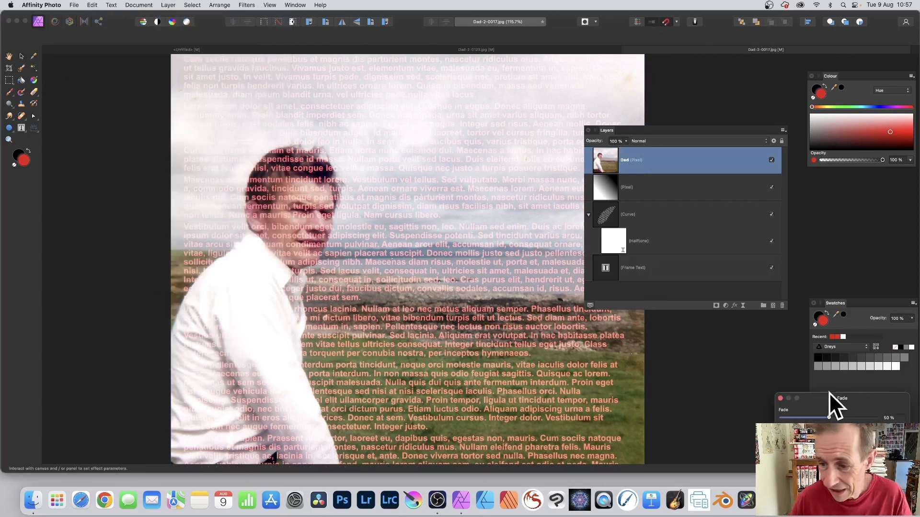
pyautogui.moveTo(829, 392)
pyautogui.mouseDown()
pyautogui.moveTo(636, 294)
pyautogui.moveTo(409, 149)
pyautogui.mouseUp()
pyautogui.click(410, 191)
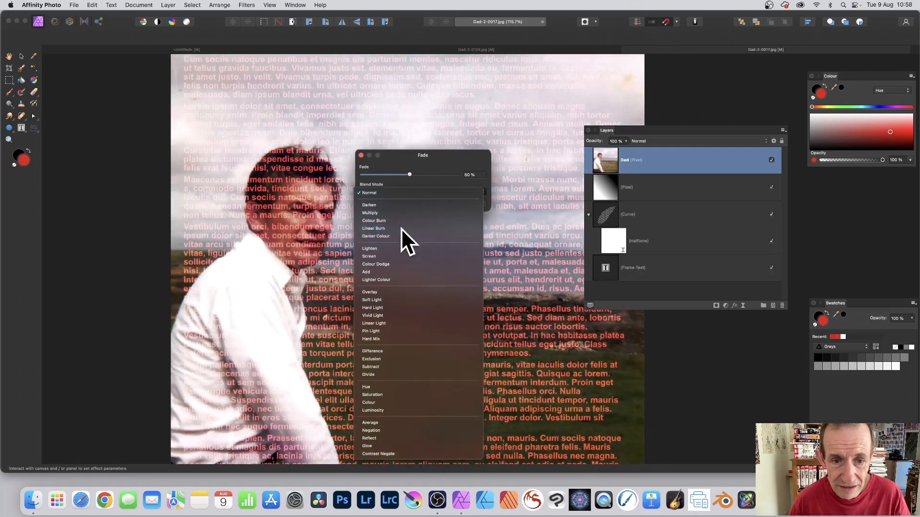
pyautogui.click(401, 228)
pyautogui.moveTo(399, 174); pyautogui.dragTo(387, 173)
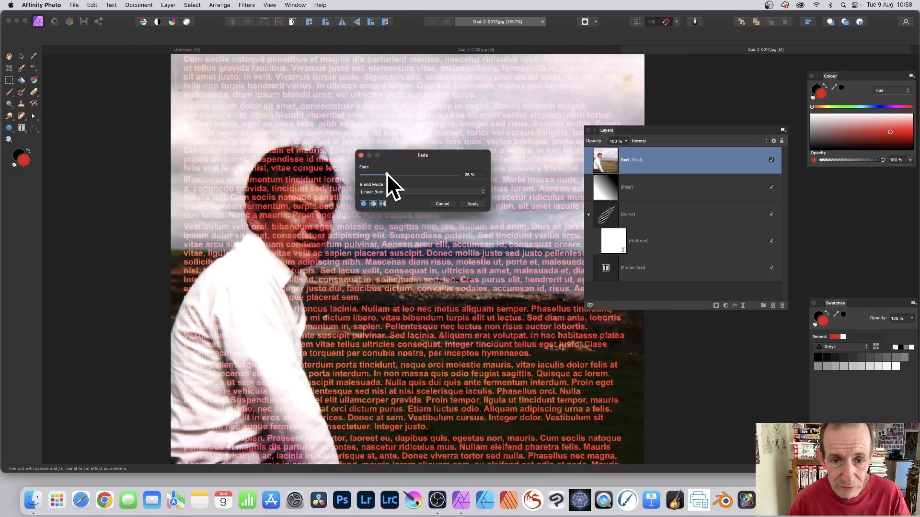
pyautogui.click(473, 204)
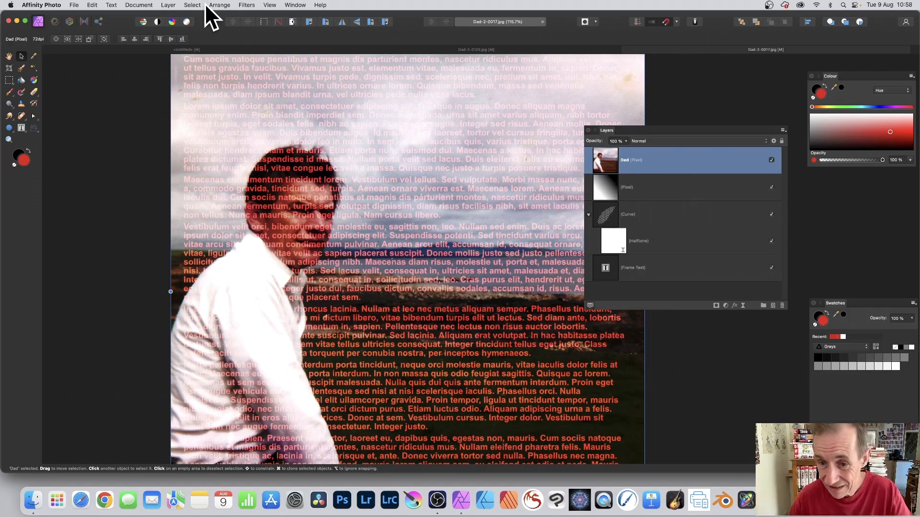
# Step: Shrink and rotate the frame text so it runs diagonally, and place it over the middle of the photo
pyautogui.click(609, 266)
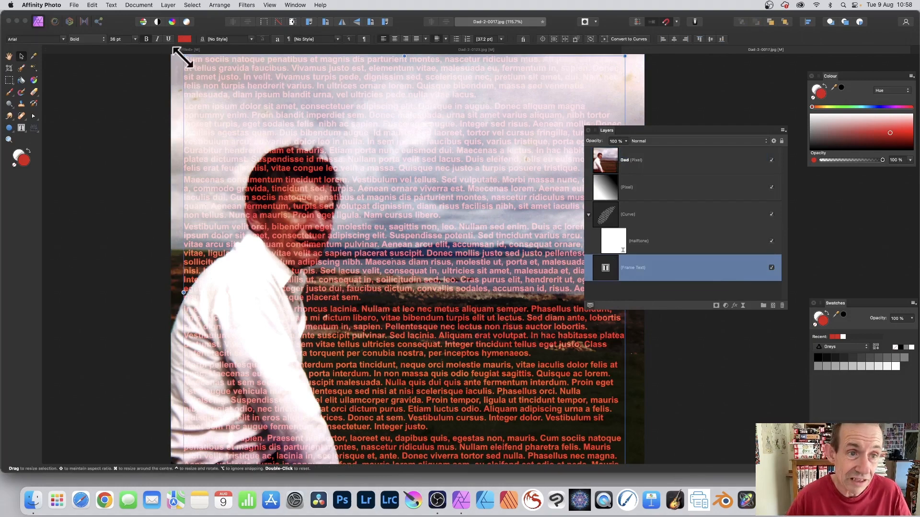
pyautogui.moveTo(184, 56); pyautogui.dragTo(494, 127)
pyautogui.moveTo(507, 309); pyautogui.dragTo(404, 228)
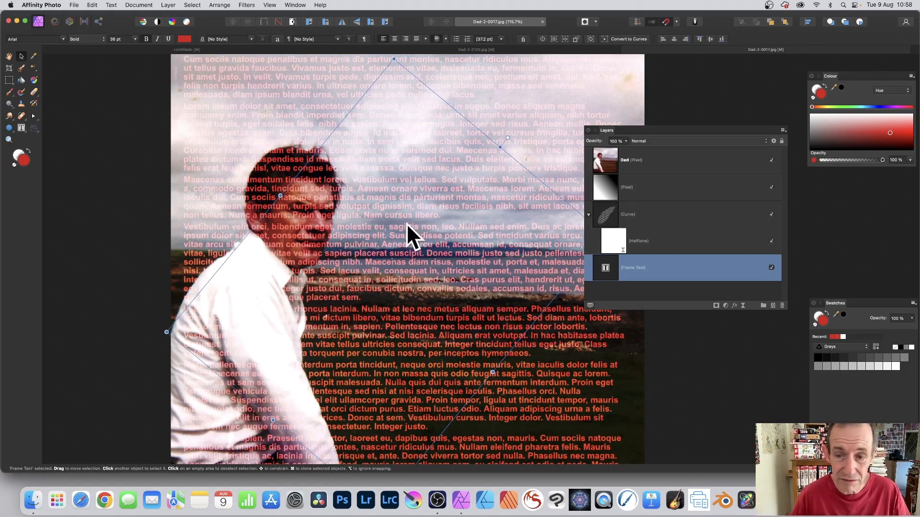
# Step: Recolour all of the frame text to blue 2E77FF
pyautogui.click(21, 128)
pyautogui.press('super+a')
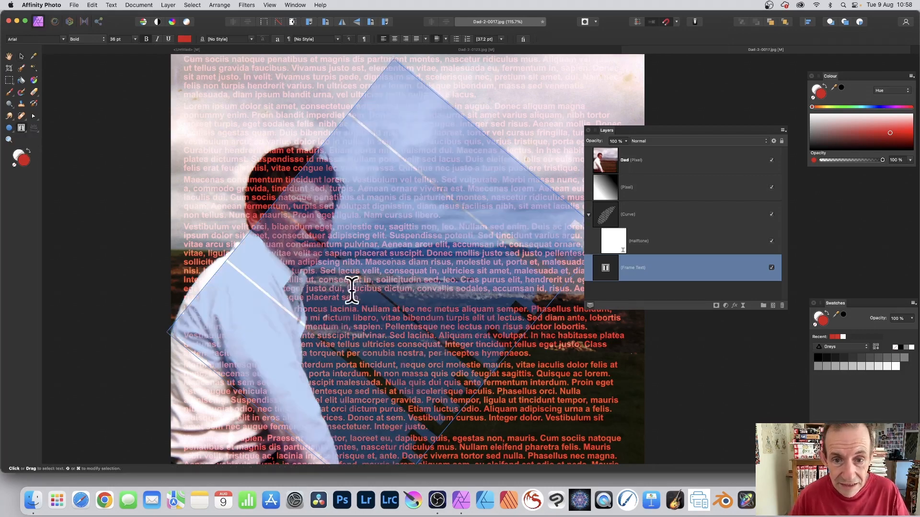
pyautogui.click(185, 38)
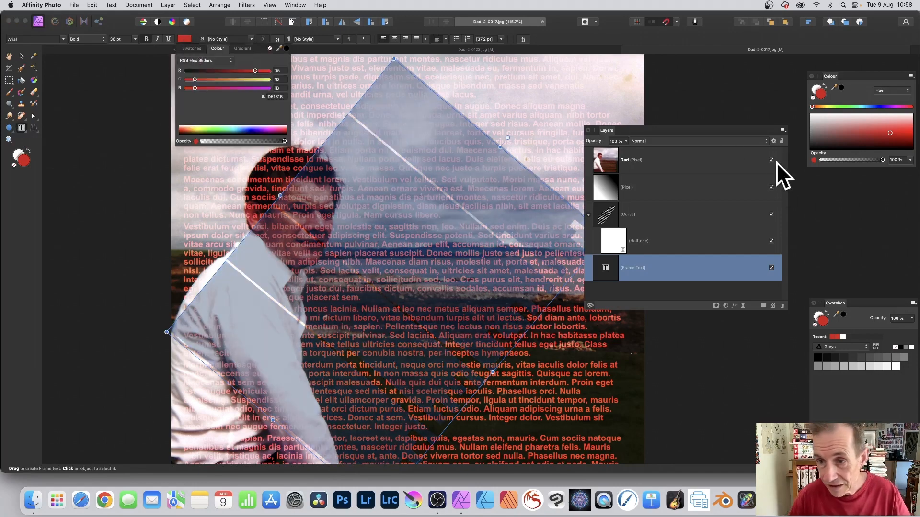
pyautogui.click(243, 128)
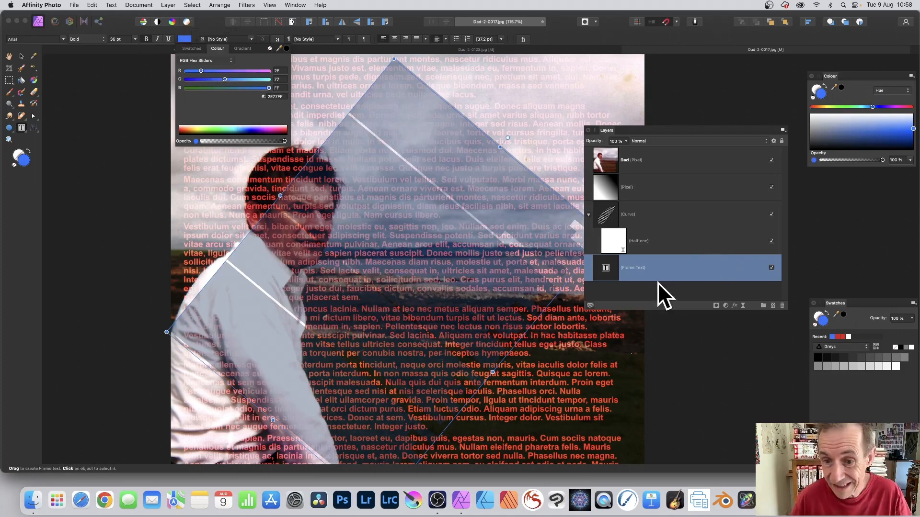
pyautogui.click(20, 57)
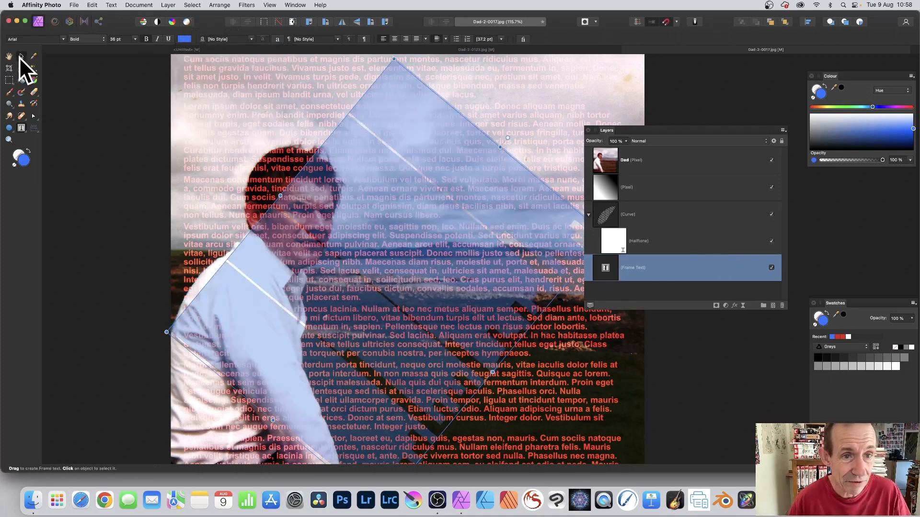
pyautogui.click(19, 57)
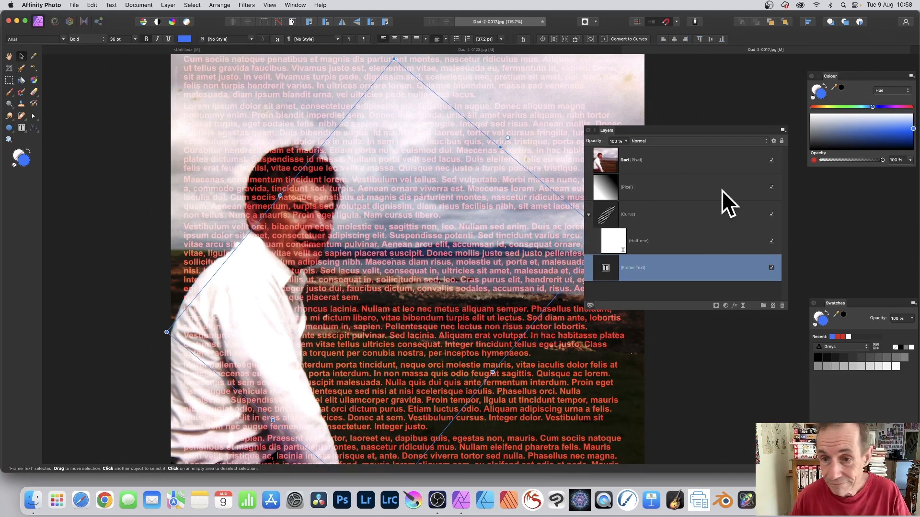
# Step: Start Apply Image on the photo layer with the rotated blue frame text as its source, and reselect the photo layer
pyautogui.click(604, 159)
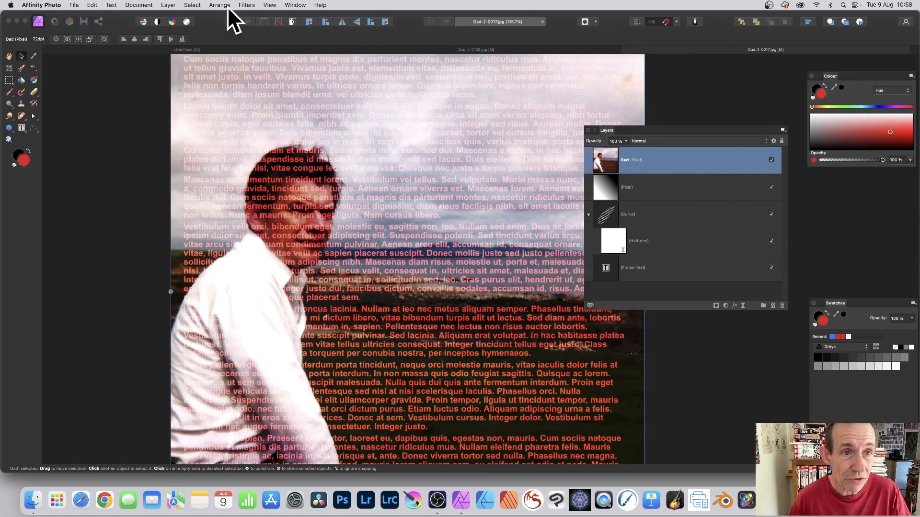
pyautogui.click(244, 3)
pyautogui.click(261, 109)
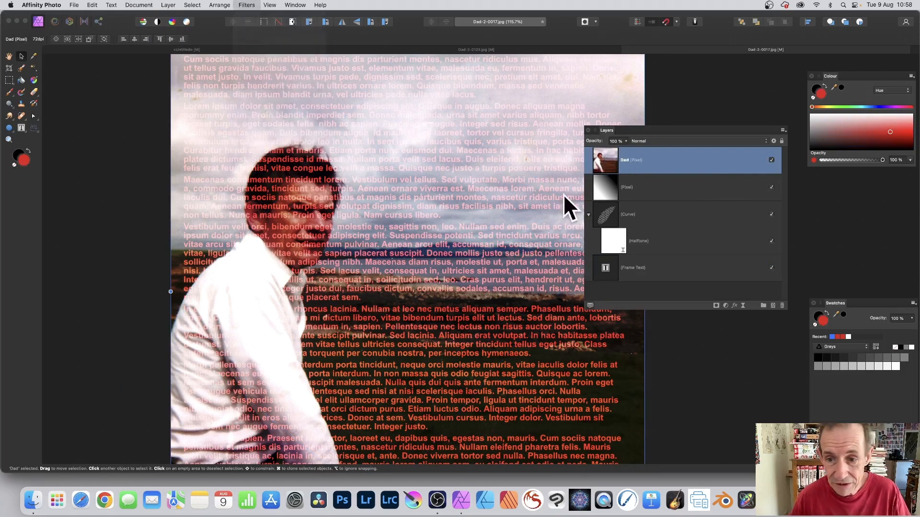
pyautogui.moveTo(263, 163); pyautogui.dragTo(210, 136)
pyautogui.click(613, 267)
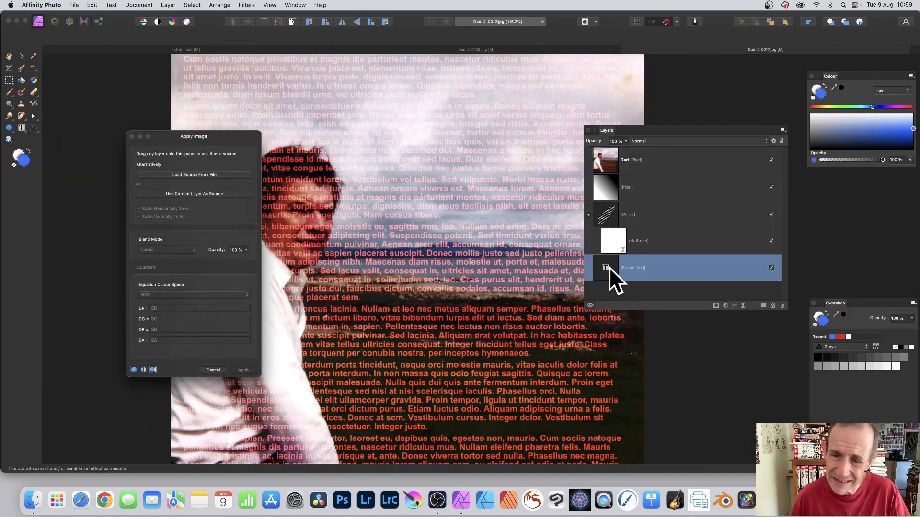
pyautogui.moveTo(609, 267); pyautogui.dragTo(214, 159)
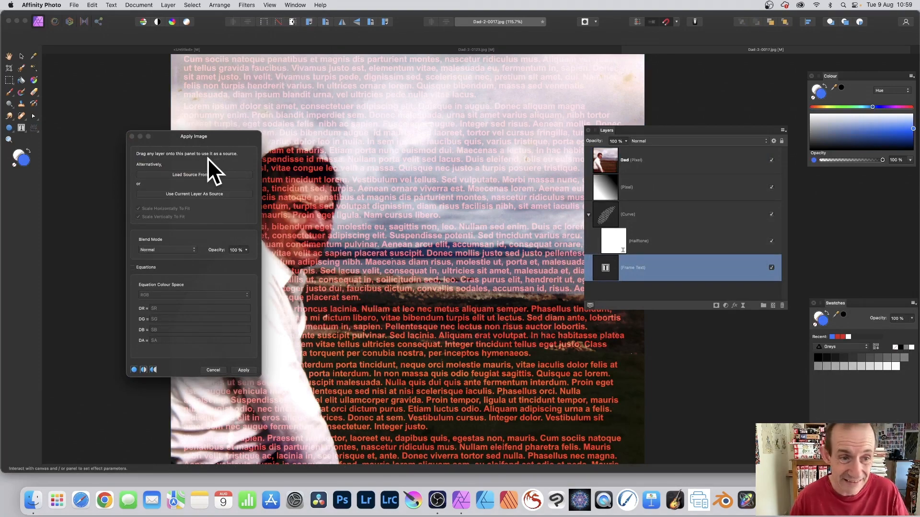
pyautogui.click(607, 161)
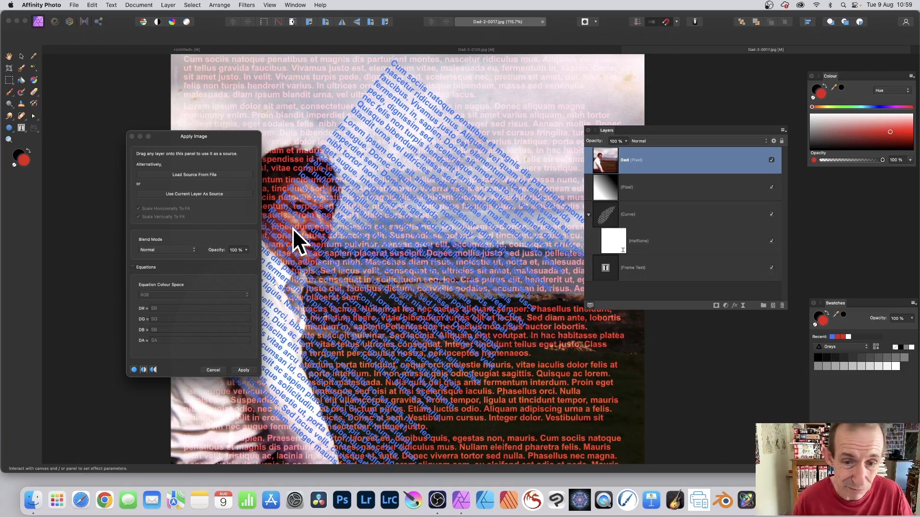
# Step: Set the Apply Image blend mode to Colour Burn and enable the channel equations
pyautogui.click(166, 249)
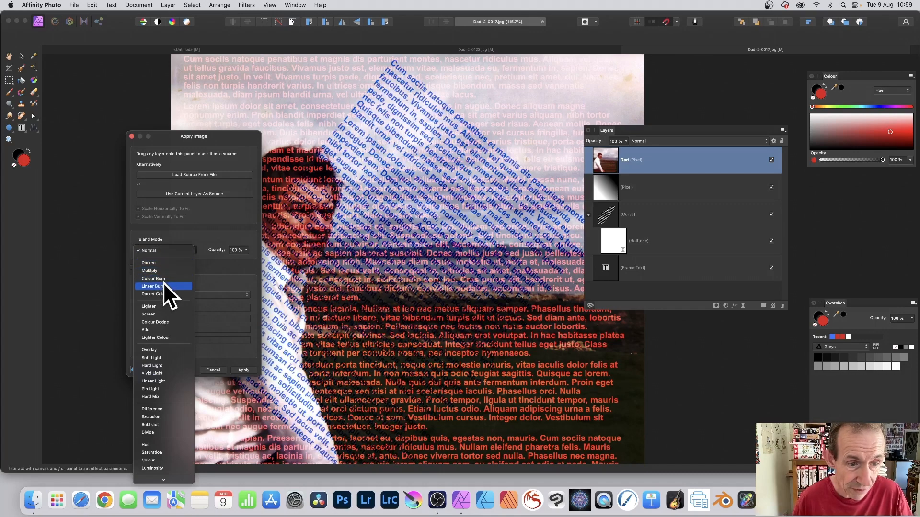
pyautogui.click(163, 278)
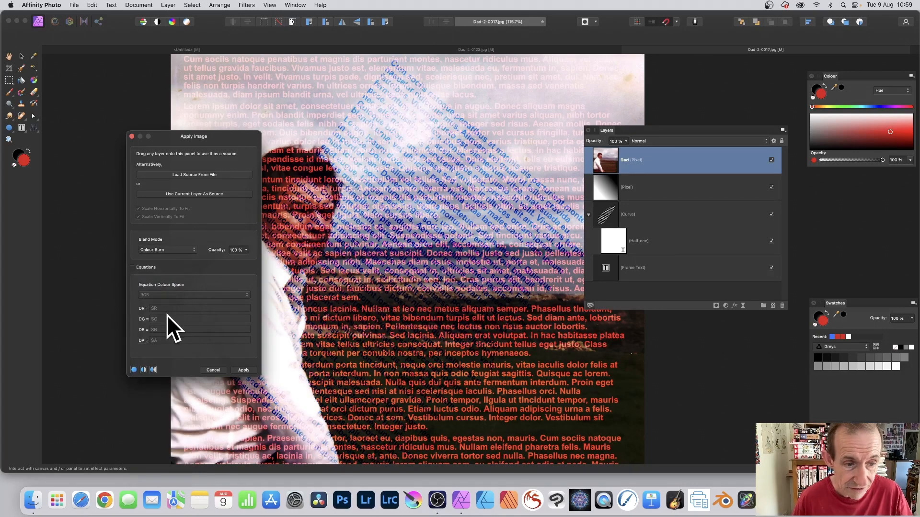
pyautogui.click(133, 267)
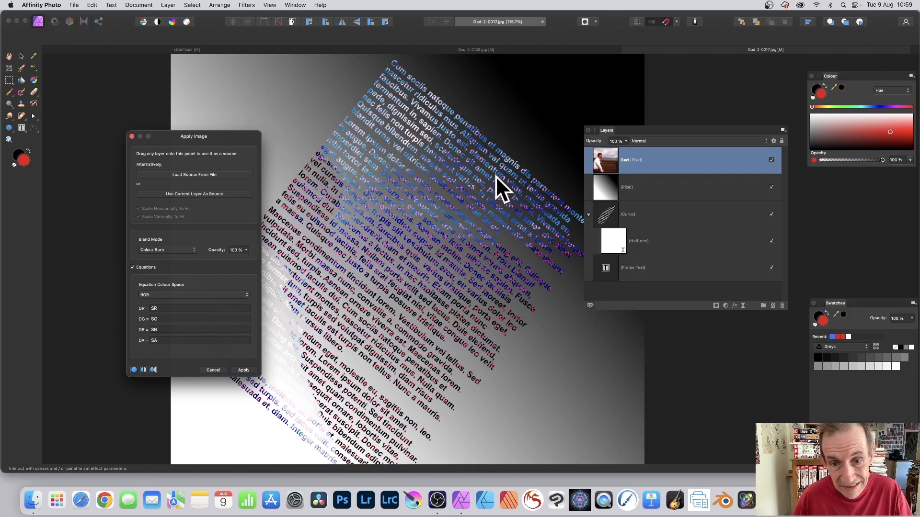
# Step: Set the red channel equation DR to SR-0.3 and the blue channel equation DB to SB+0.4
pyautogui.click(172, 308)
pyautogui.write('-')
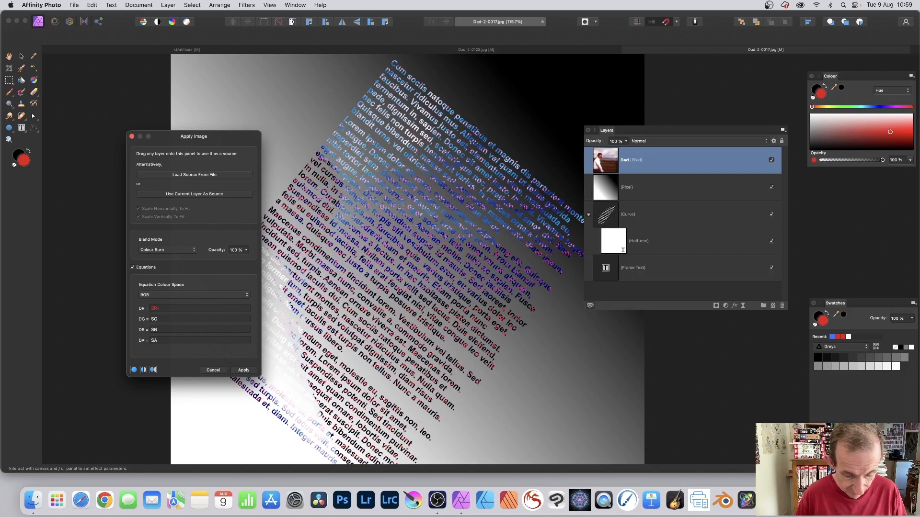
pyautogui.write('0.3')
pyautogui.press('Tab')
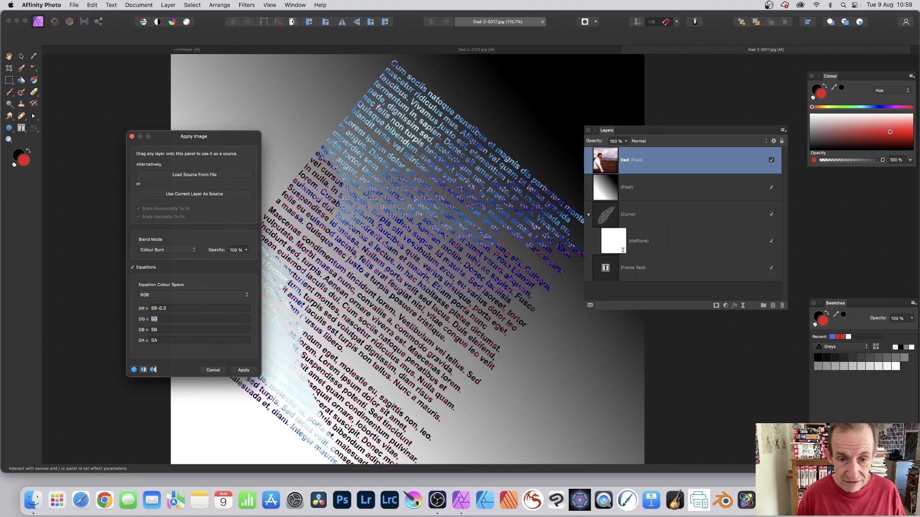
pyautogui.click(169, 330)
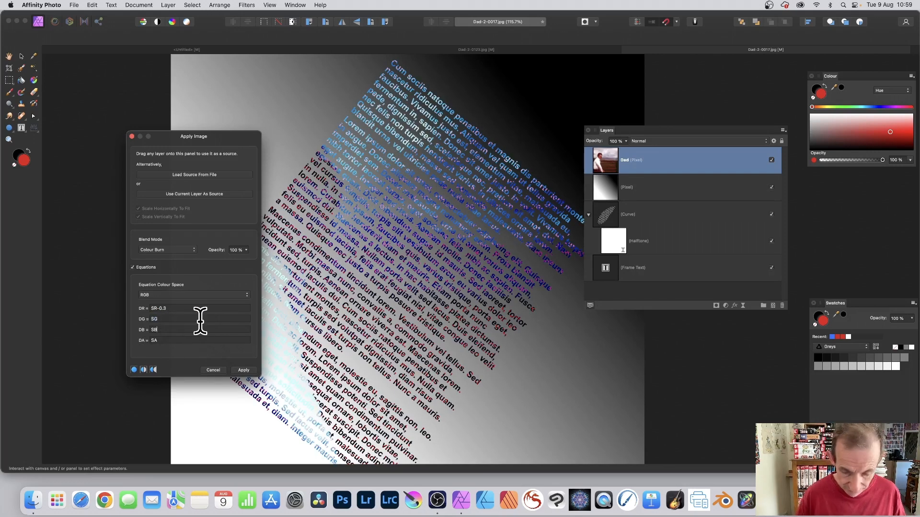
pyautogui.write('-0.4')
pyautogui.press('Tab')
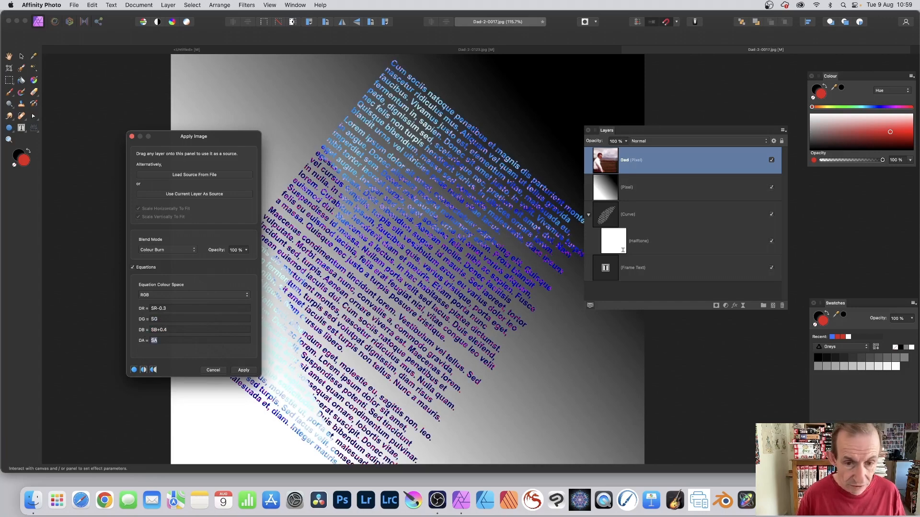
# Step: Change the Apply Image blend mode to Colour Dodge and apply the filter to the photo layer
pyautogui.click(158, 250)
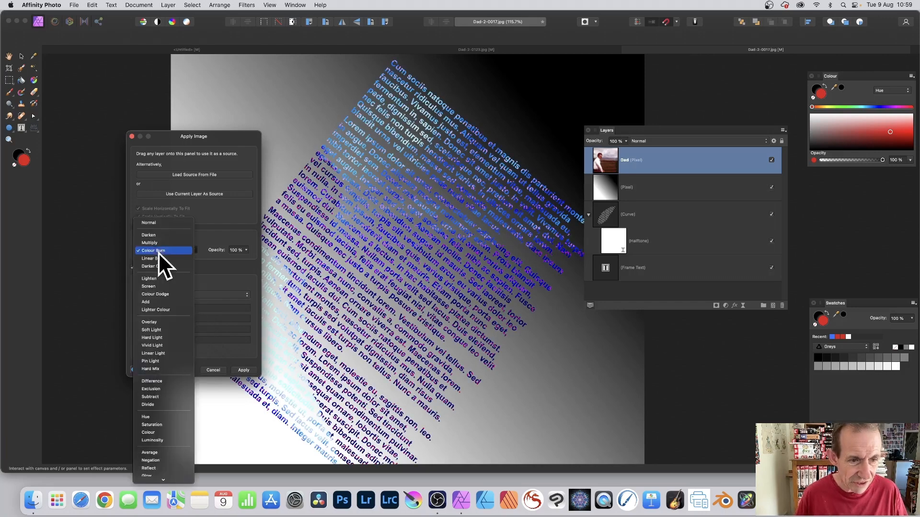
pyautogui.click(166, 293)
pyautogui.click(243, 370)
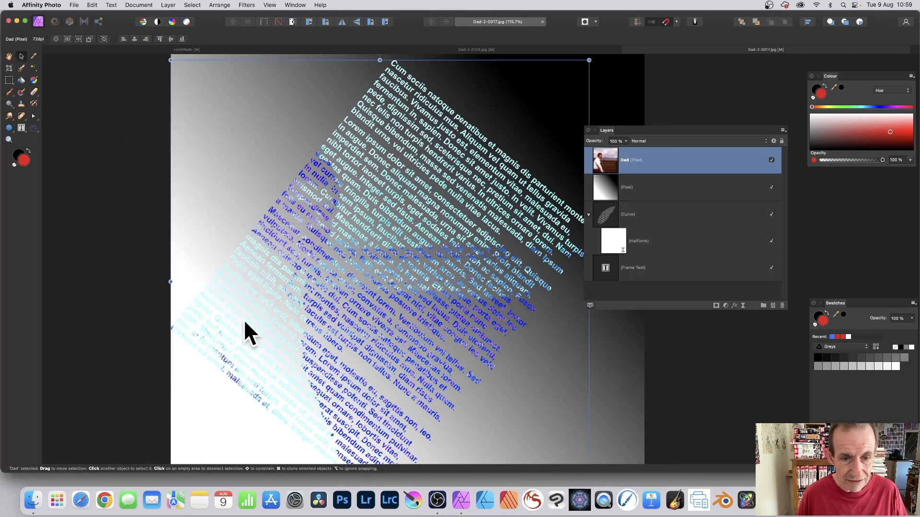